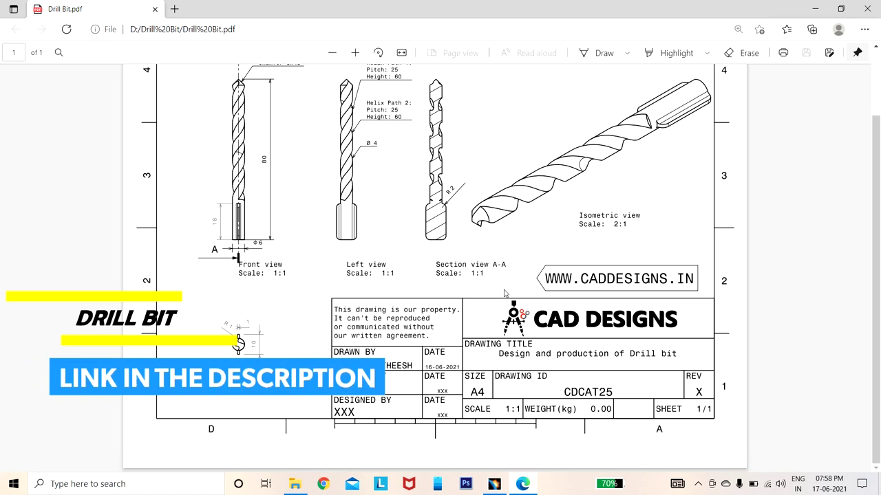
# Step: Examine the Drill Bit.pdf drawing, including the front, left, section, isometric and top views with their dimensions and helix data
pyautogui.scroll(2, 504, 294)
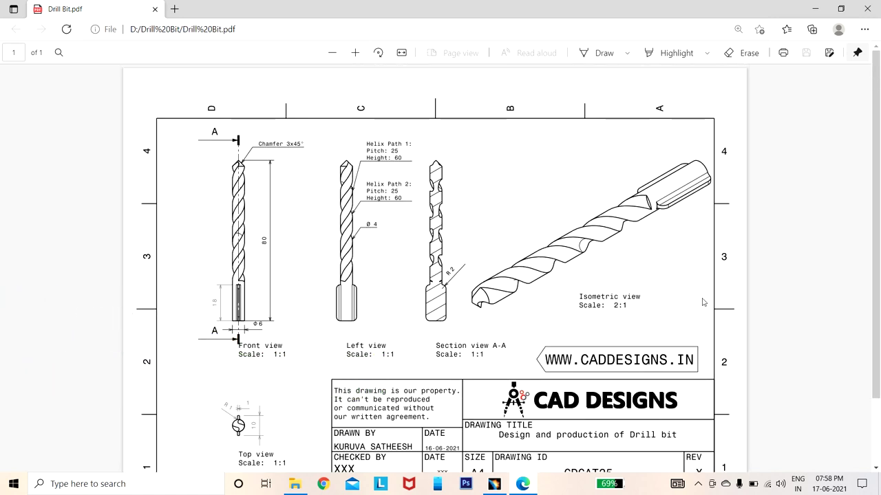
pyautogui.scroll(-2, 704, 302)
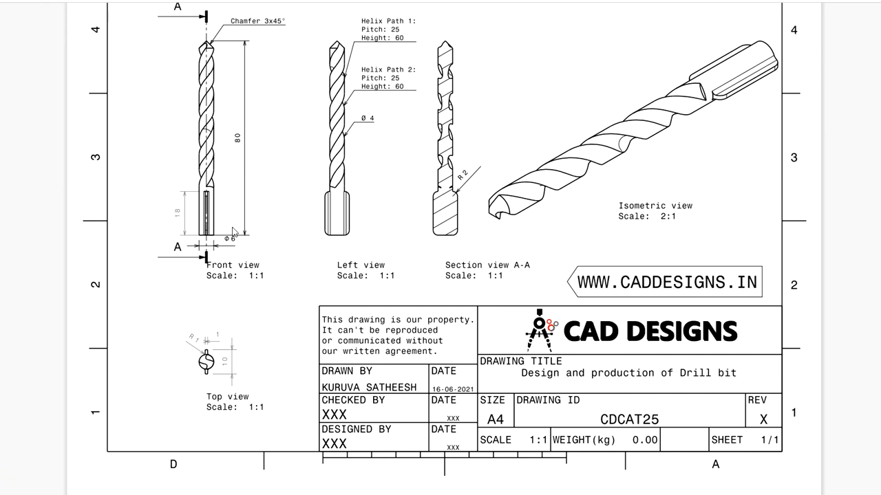
pyautogui.hotkey('ctrl', '+')
pyautogui.hotkey('ctrl', '+')
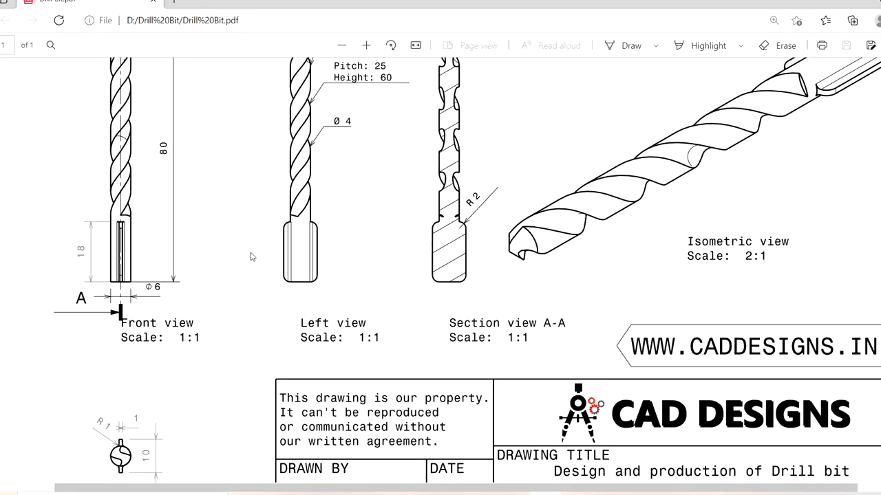
pyautogui.moveTo(500, 492); pyautogui.dragTo(437, 492)
pyautogui.scroll(3, 303, 329)
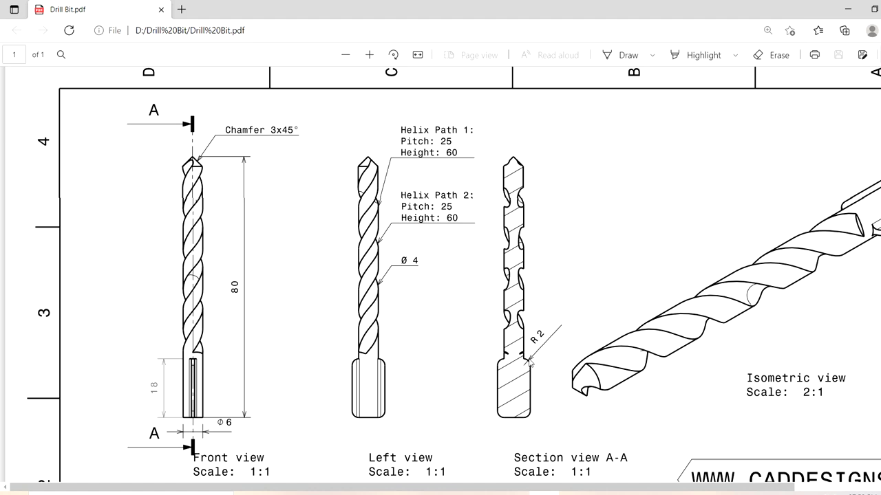
pyautogui.scroll(-4, 439, 362)
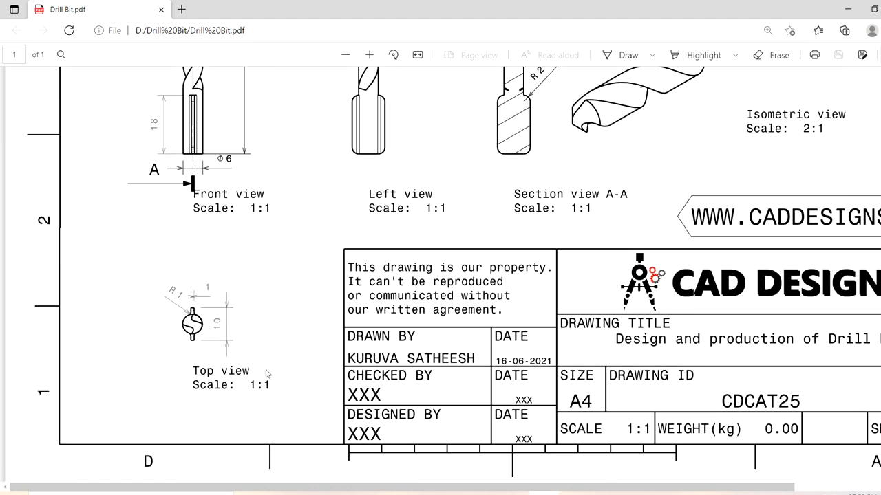
pyautogui.scroll(3, 191, 296)
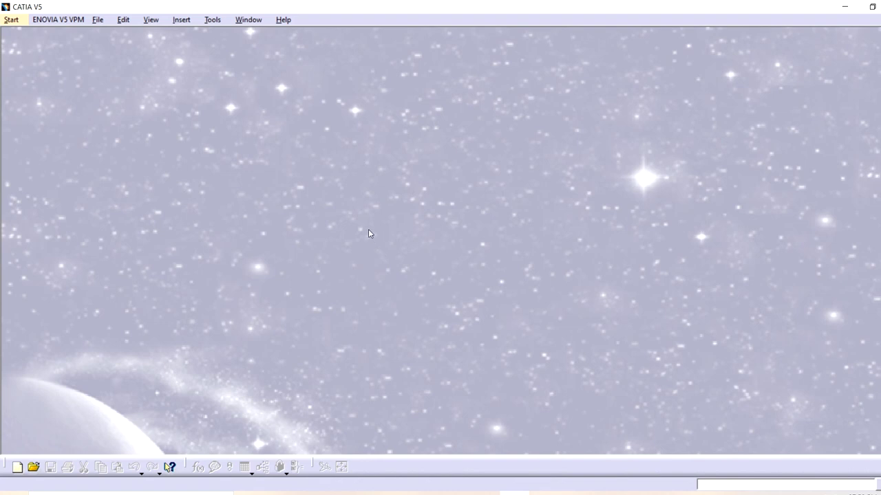
# Step: Create a new part in the Part Design workbench, keeping the name Part1
pyautogui.click(12, 21)
pyautogui.moveTo(52, 48)
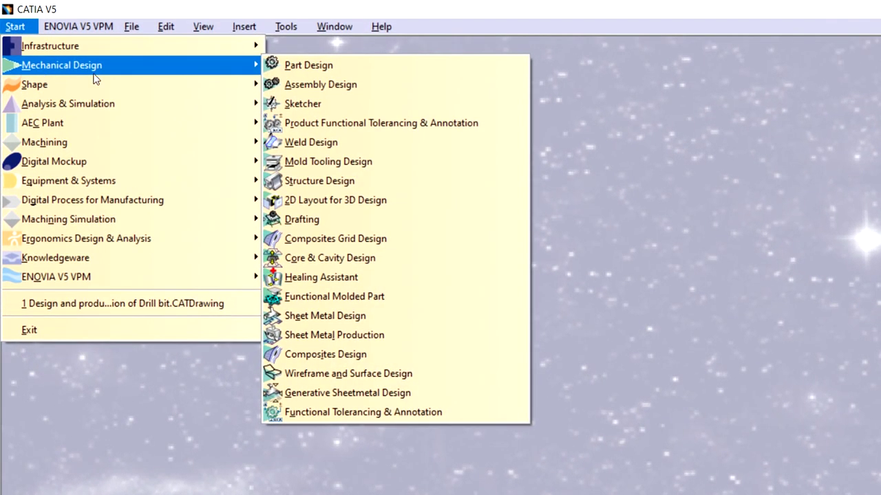
pyautogui.click(318, 67)
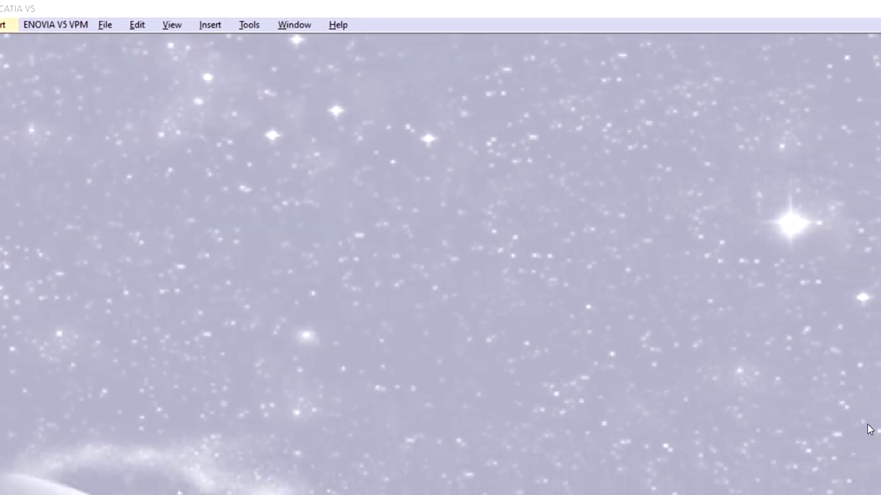
pyautogui.click(779, 451)
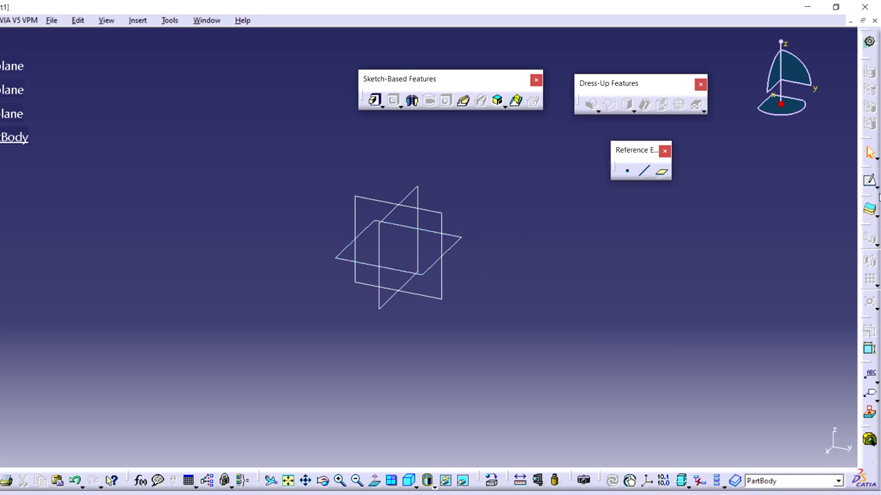
# Step: Sketch a circle about 15.6 mm in diameter on the xy plane, centred on the origin
pyautogui.click(870, 182)
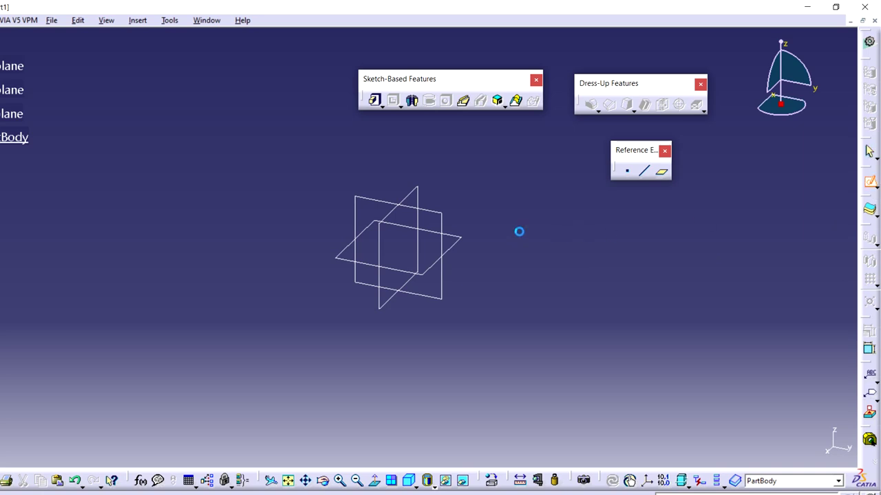
pyautogui.click(464, 241)
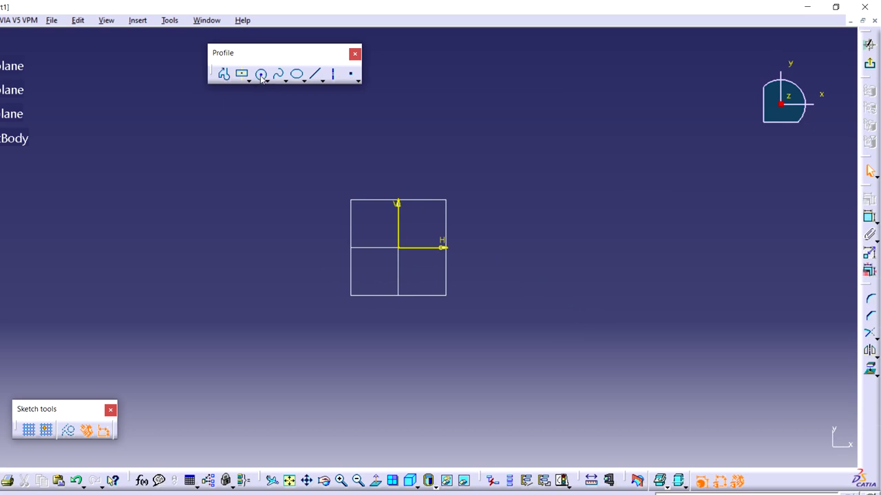
pyautogui.click(259, 74)
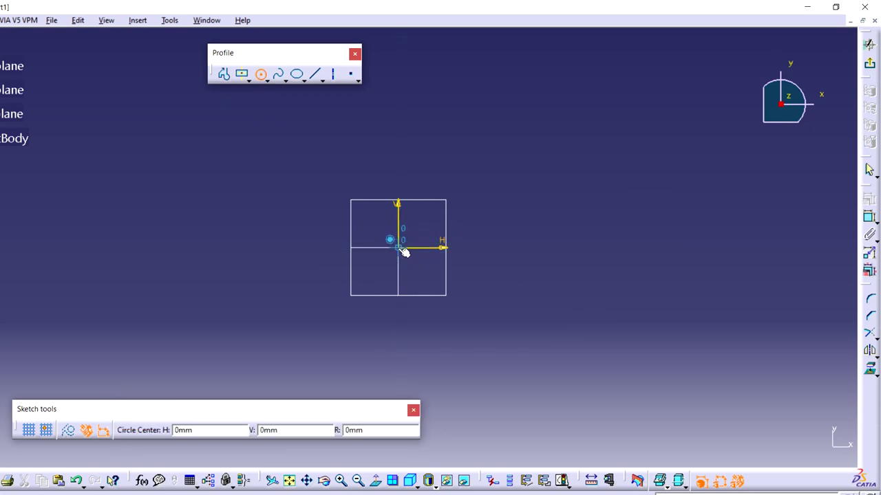
pyautogui.click(403, 251)
pyautogui.click(408, 257)
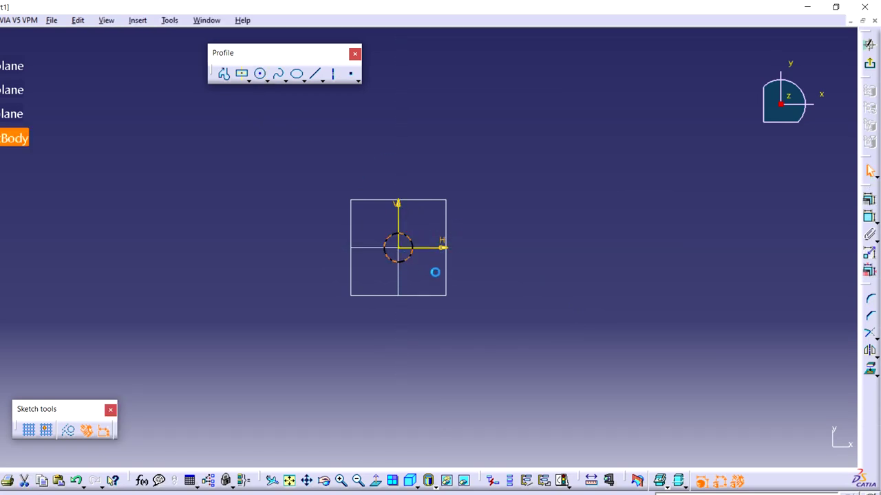
pyautogui.moveTo(436, 271)
pyautogui.mouseDown(button='middle')
pyautogui.moveTo(478, 298)
pyautogui.moveTo(507, 298)
pyautogui.moveTo(419, 271)
pyautogui.moveTo(399, 248)
pyautogui.moveTo(497, 241)
pyautogui.mouseUp(button='middle')
# Step: Constrain the circle's diameter to 6 mm and exit the sketch
pyautogui.click(869, 216)
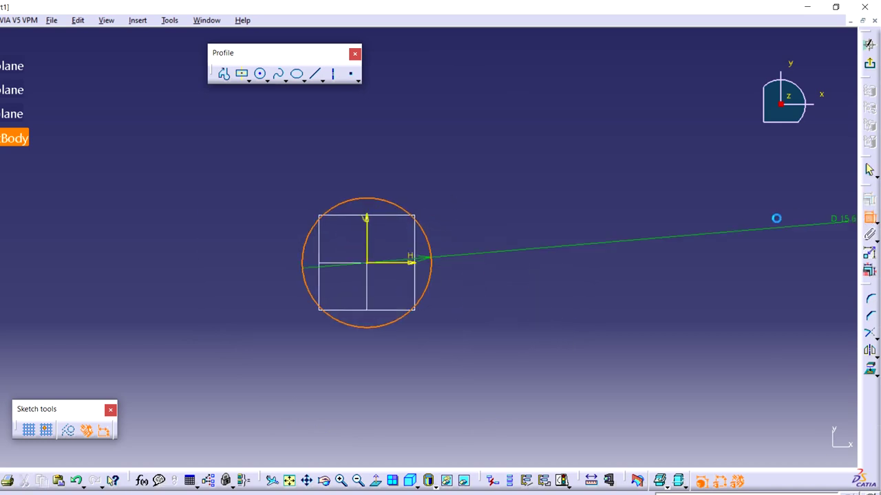
pyautogui.doubleClick(468, 199)
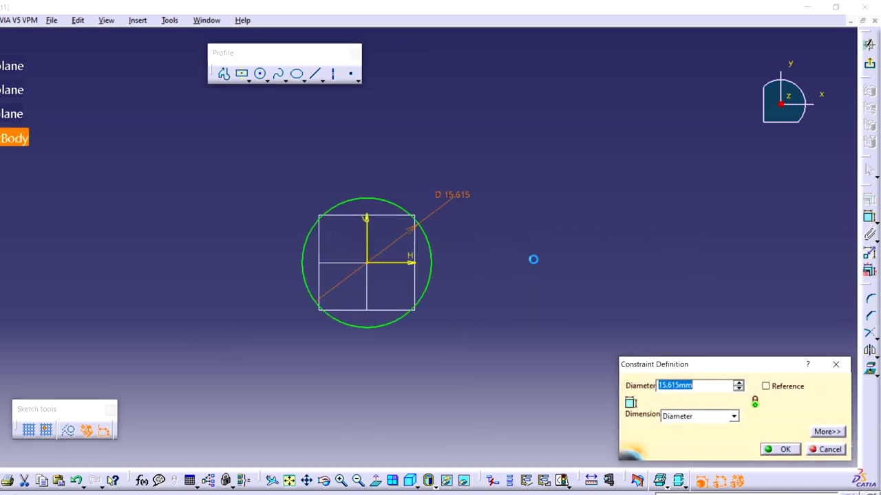
pyautogui.write('6')
pyautogui.press('Return')
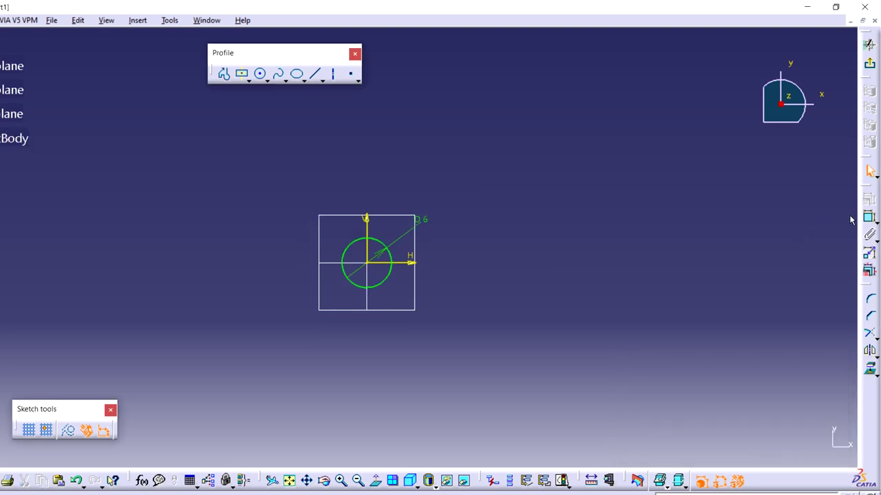
pyautogui.click(869, 64)
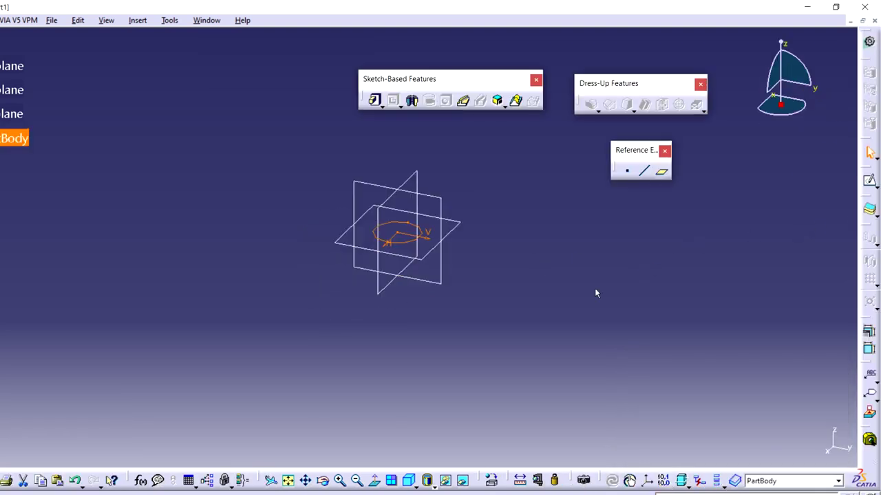
# Step: Pad the circle sketch to a length of 80 mm to form the drill's cylindrical body
pyautogui.moveTo(547, 312); pyautogui.dragTo(506, 391, button='middle')
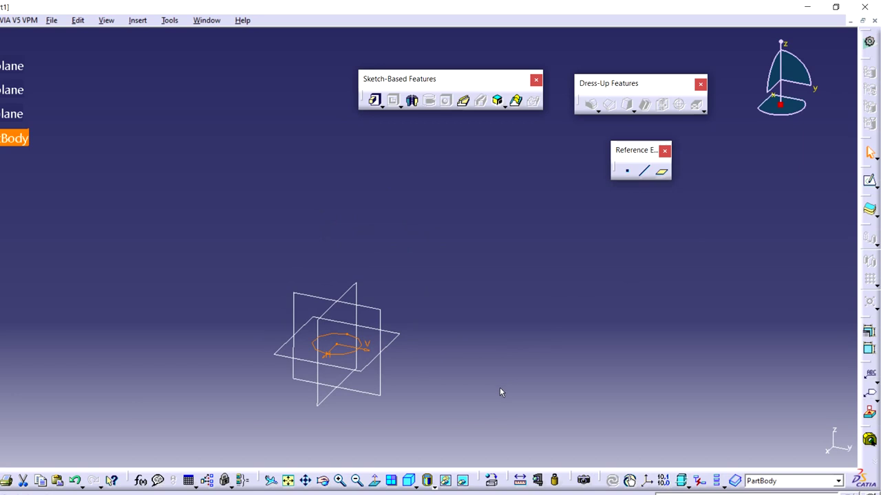
pyautogui.click(375, 102)
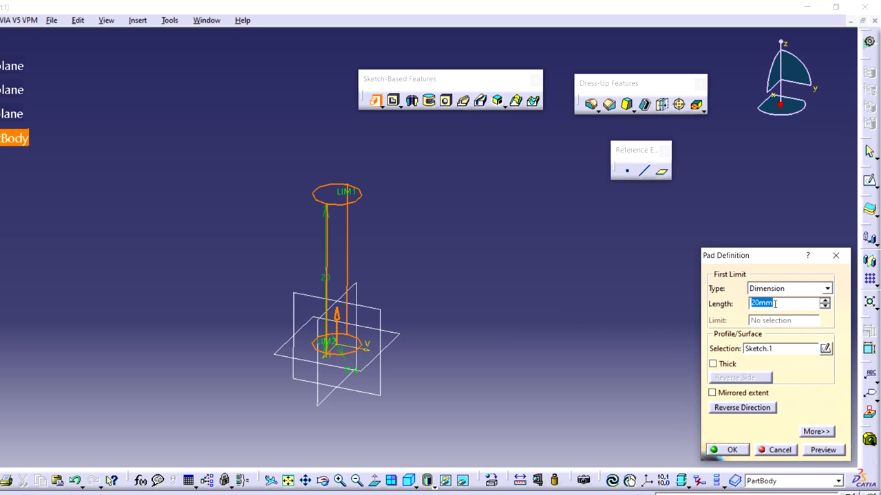
pyautogui.write('80')
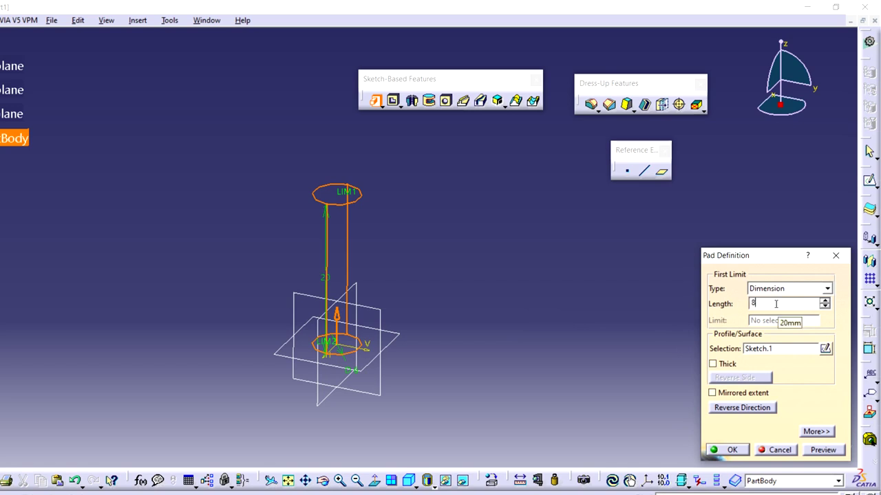
pyautogui.click(732, 450)
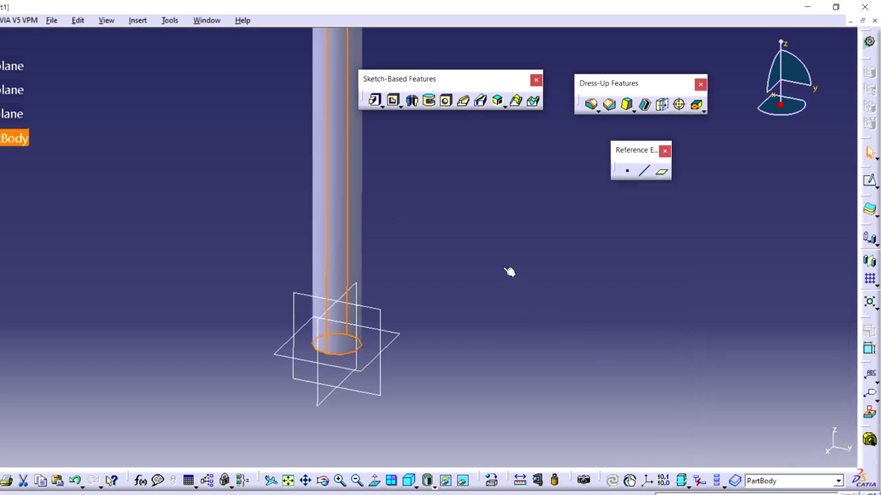
pyautogui.moveTo(508, 271)
pyautogui.mouseDown(button='middle')
pyautogui.moveTo(488, 321)
pyautogui.moveTo(564, 230)
pyautogui.moveTo(469, 282)
pyautogui.moveTo(465, 264)
pyautogui.moveTo(517, 278)
pyautogui.mouseUp(button='middle')
pyautogui.click(517, 281)
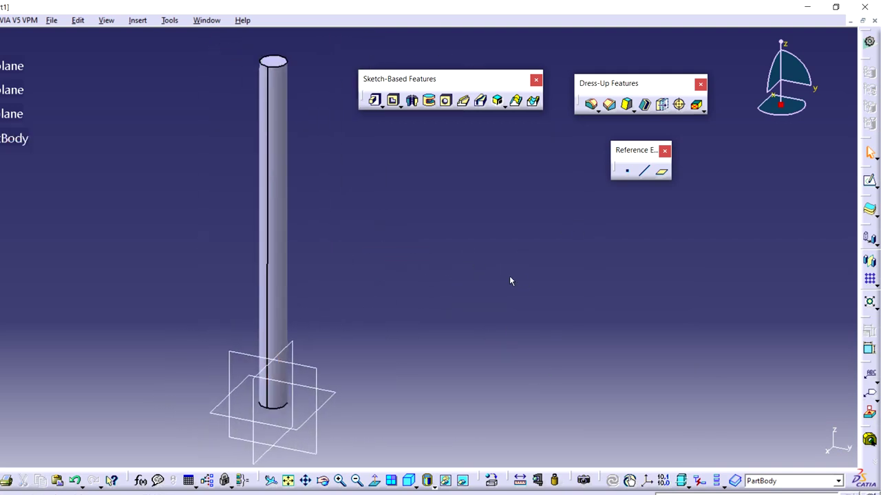
pyautogui.moveTo(432, 235); pyautogui.dragTo(466, 240, button='middle')
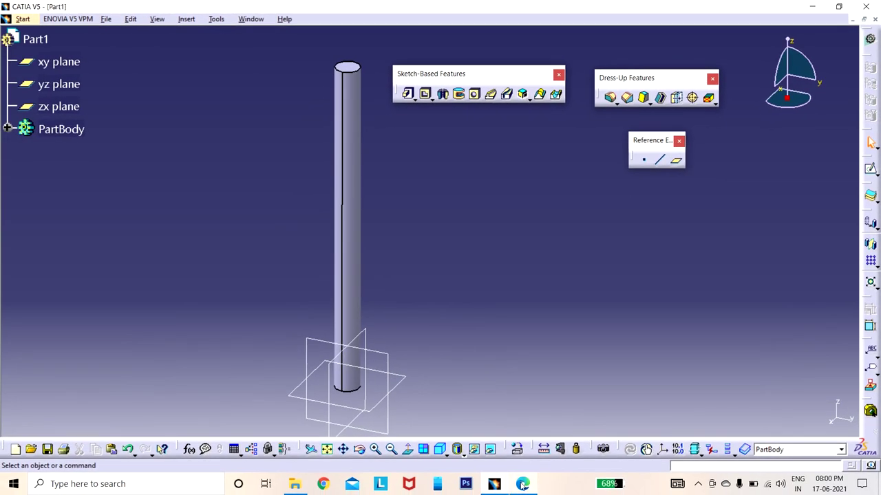
# Step: Switch to Drill Bit.pdf in Microsoft Edge and examine the shank dimensions and the enlarged top view
pyautogui.moveTo(523, 486)
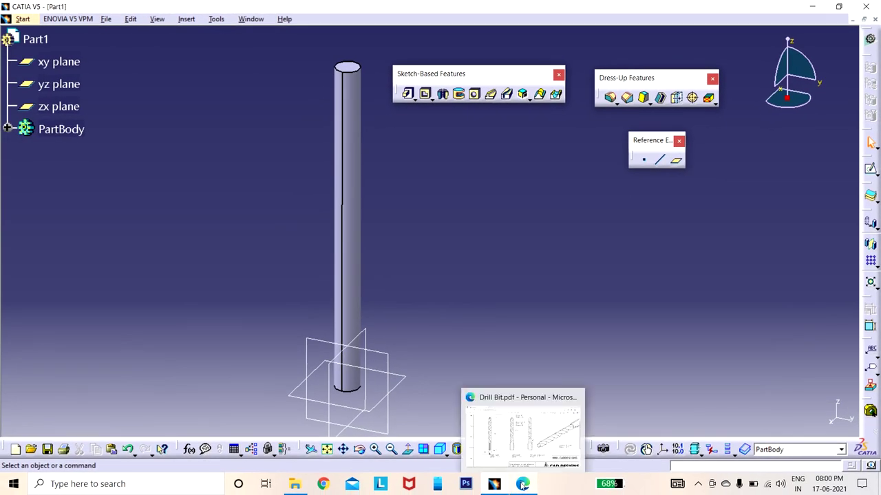
pyautogui.click(525, 427)
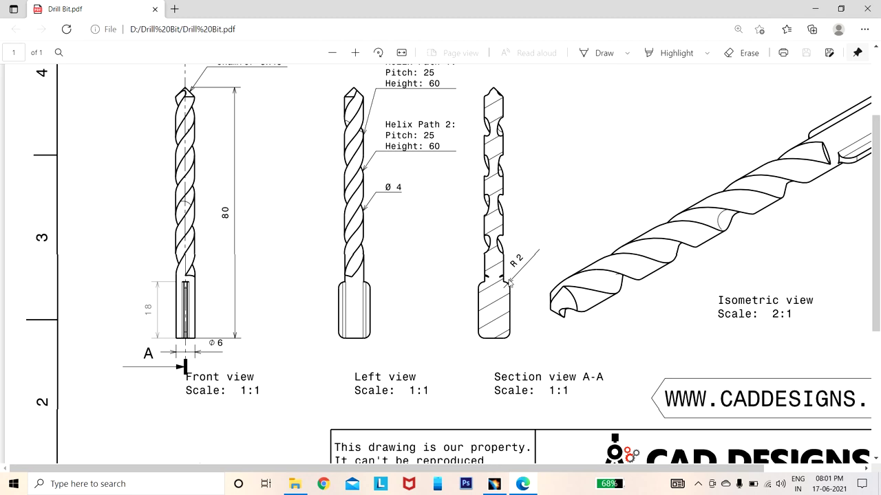
pyautogui.scroll(-2, 509, 283)
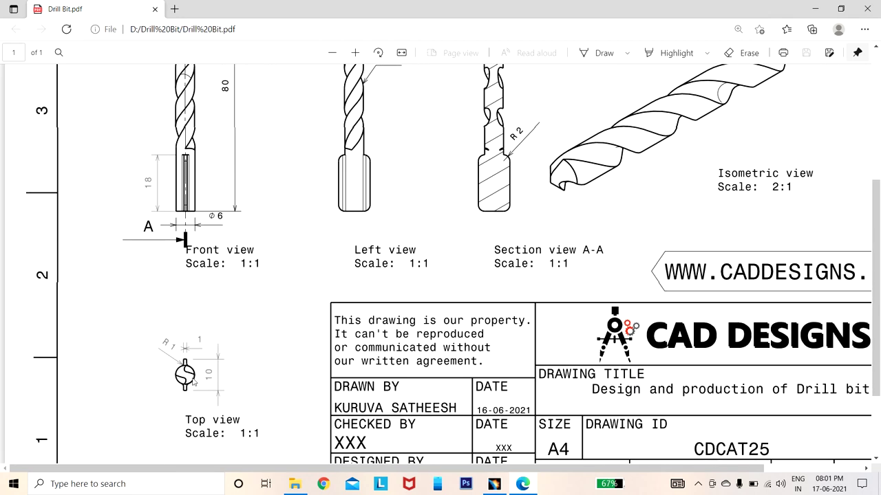
pyautogui.keyDown('ctrl'); pyautogui.scroll(5, 183, 401); pyautogui.keyUp('ctrl')
pyautogui.scroll(-3, 227, 365)
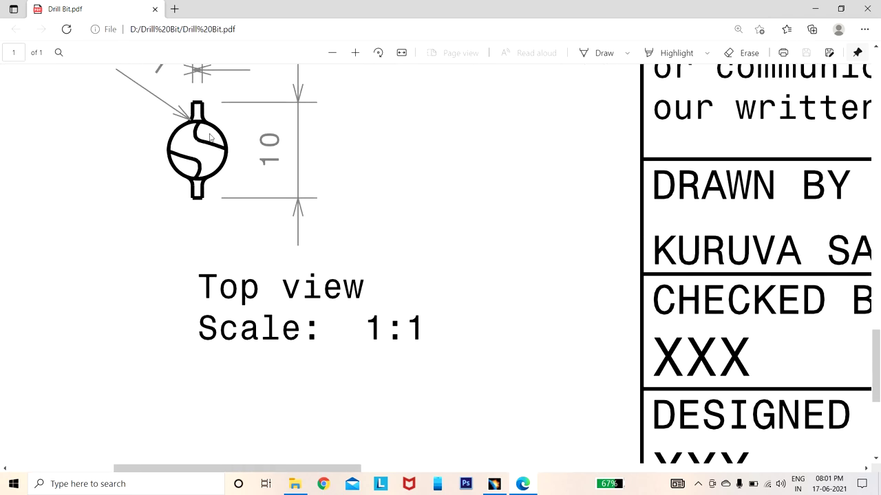
pyautogui.scroll(1, 211, 138)
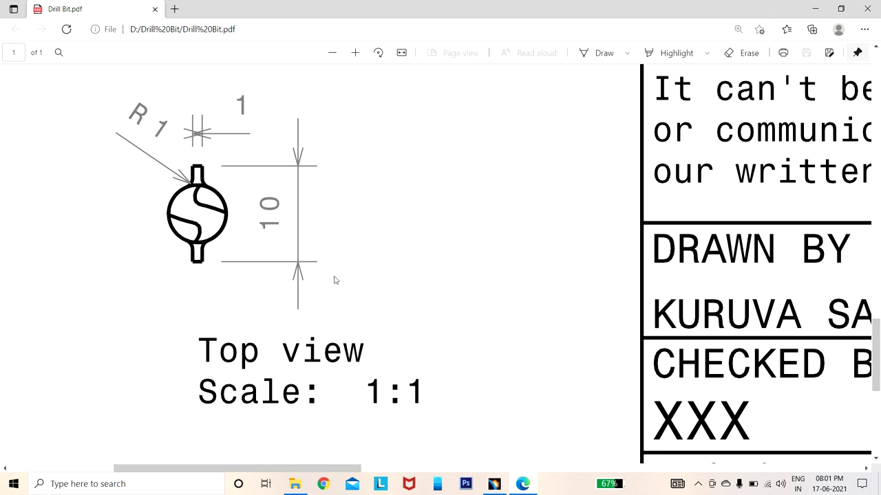
# Step: Switch back to CATIA and open a sketch on the cylinder's top end face, viewed normal to the sketch plane
pyautogui.click(494, 484)
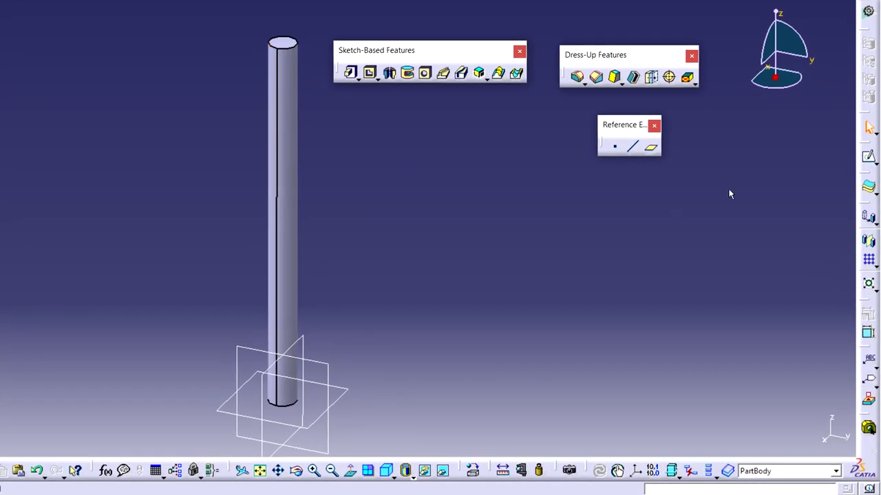
pyautogui.click(870, 158)
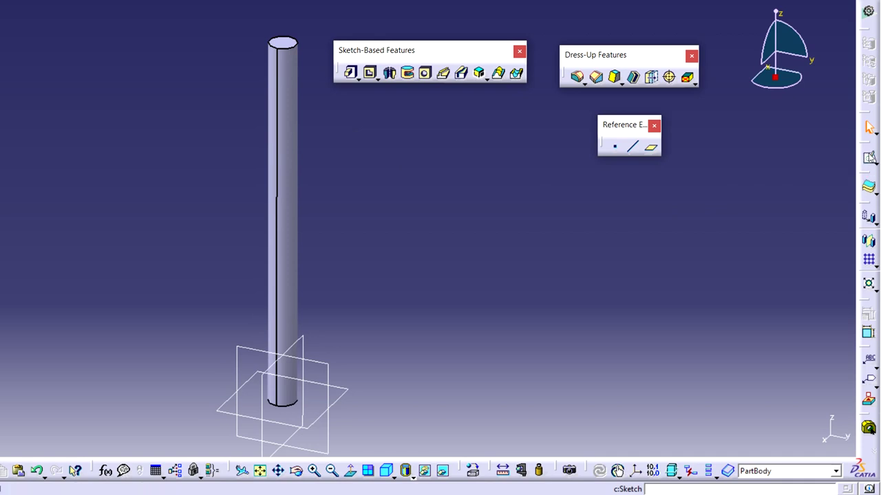
pyautogui.click(370, 73)
pyautogui.click(290, 44)
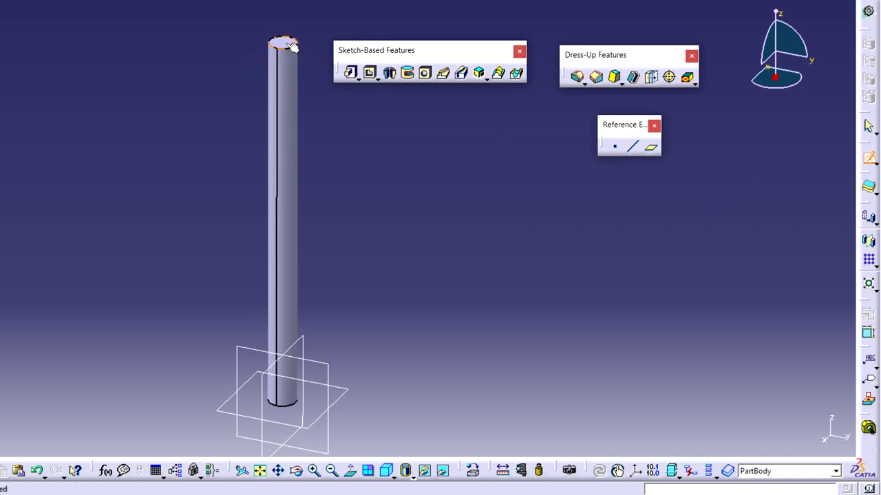
pyautogui.click(291, 44)
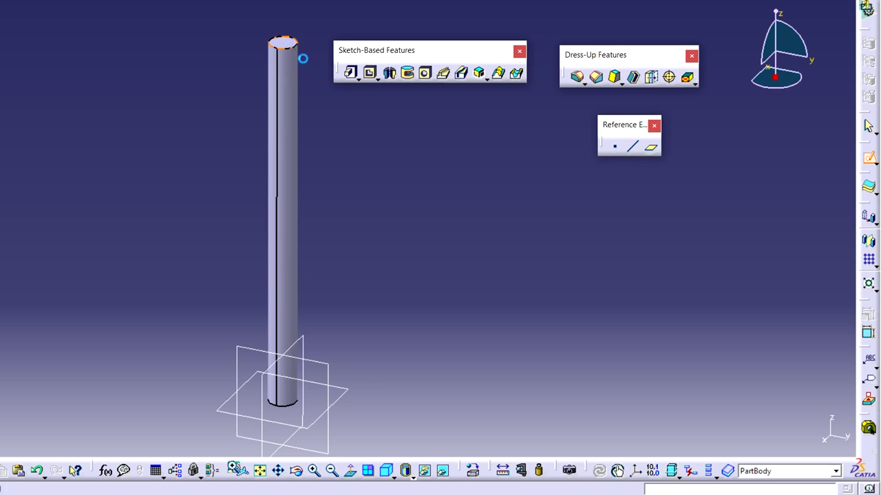
pyautogui.moveTo(345, 221)
pyautogui.mouseDown(button='middle')
pyautogui.moveTo(458, 75)
pyautogui.moveTo(413, 151)
pyautogui.moveTo(411, 303)
pyautogui.moveTo(532, 226)
pyautogui.moveTo(555, 85)
pyautogui.moveTo(523, 179)
pyautogui.moveTo(544, 152)
pyautogui.moveTo(510, 192)
pyautogui.mouseUp(button='middle')
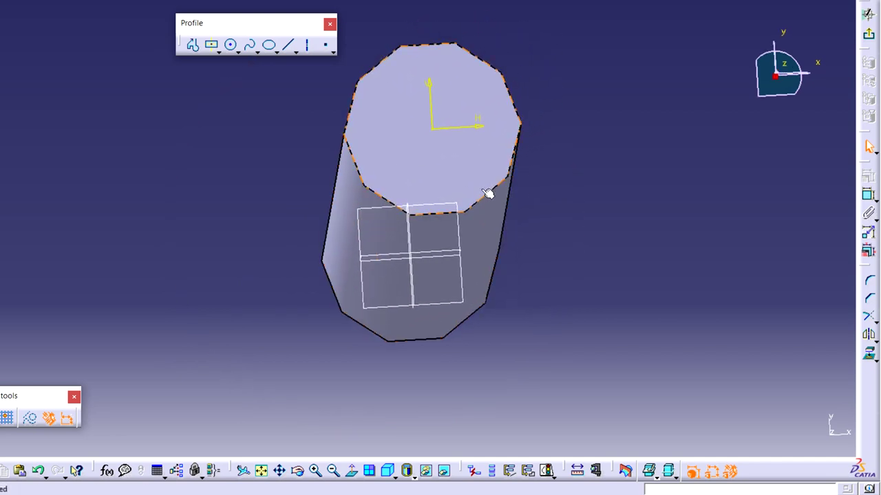
pyautogui.click(352, 473)
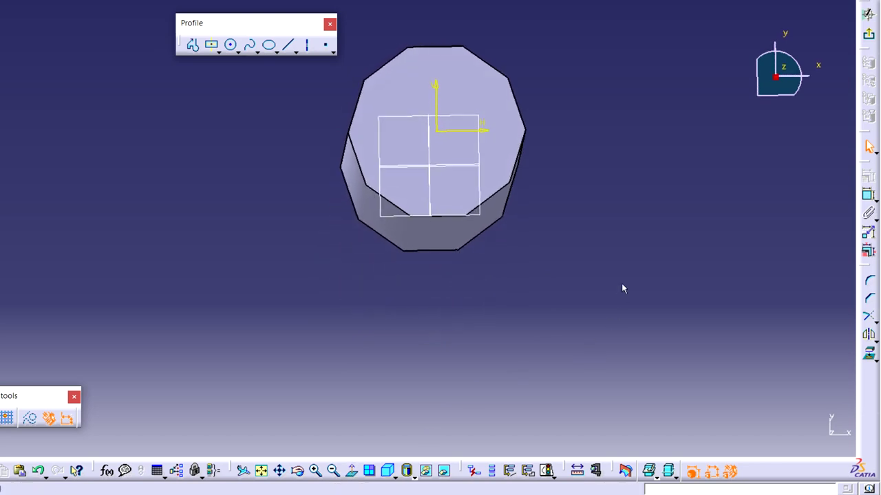
pyautogui.moveTo(619, 242); pyautogui.dragTo(535, 313, button='middle')
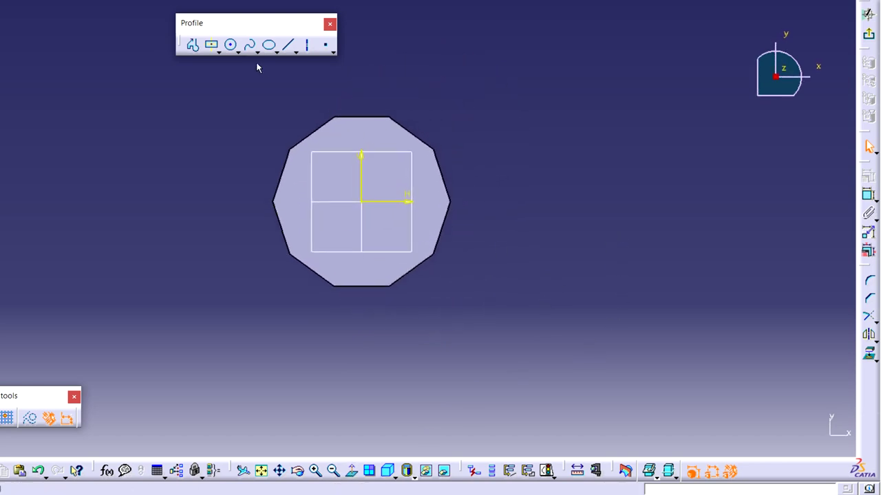
# Step: Draw a centred rectangle at the sketch origin, about 1.2 mm high and extending past both sides of the cylinder's end face
pyautogui.click(212, 46)
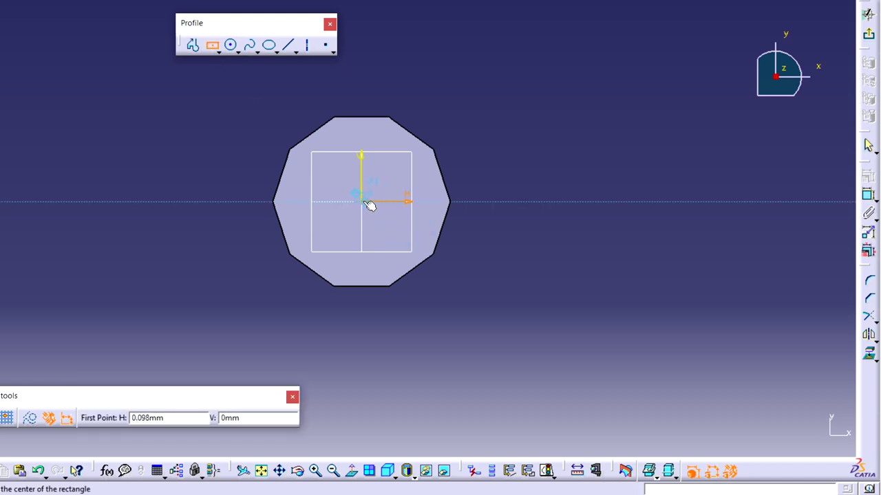
pyautogui.click(364, 202)
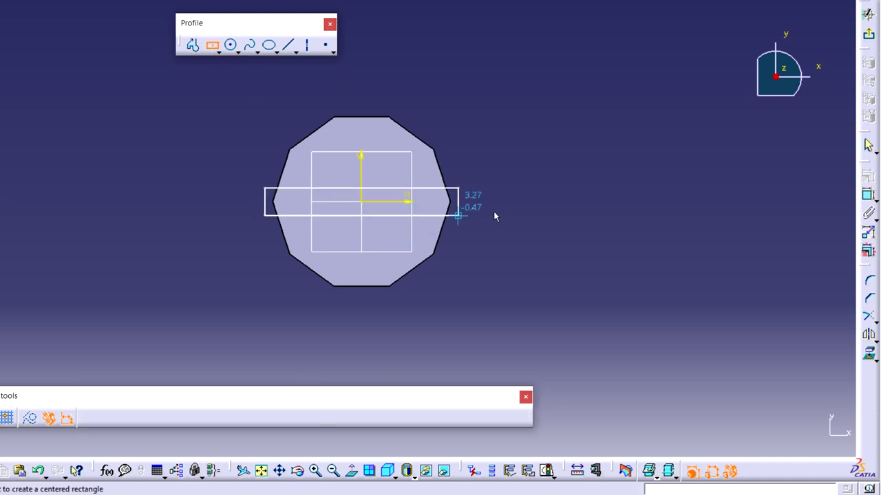
pyautogui.click(538, 220)
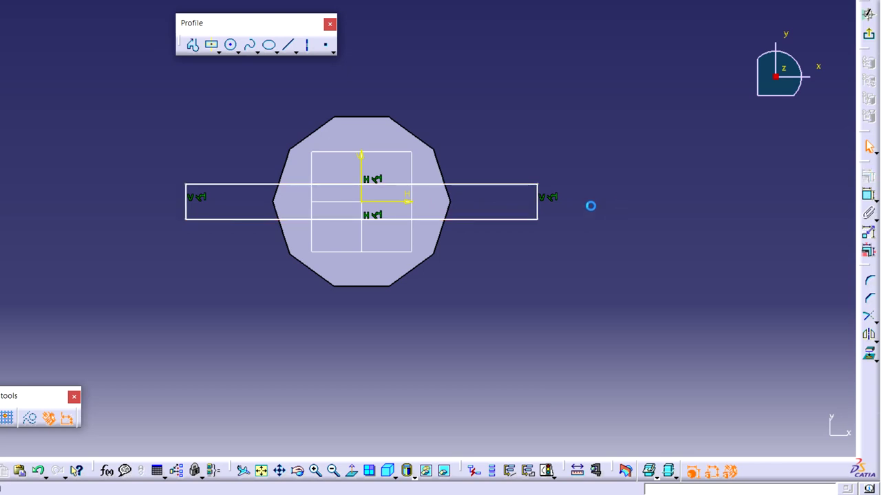
# Step: Constrain the height of the rectangle to 1 mm
pyautogui.click(868, 197)
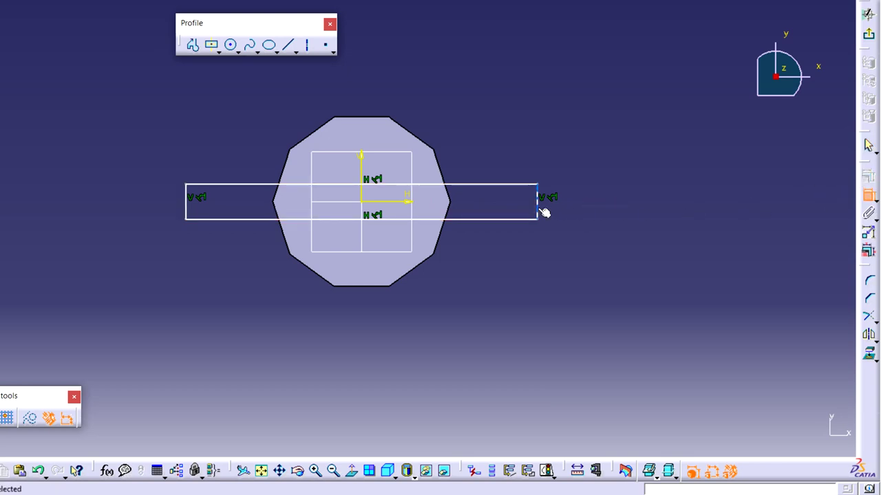
pyautogui.click(537, 207)
pyautogui.doubleClick(587, 202)
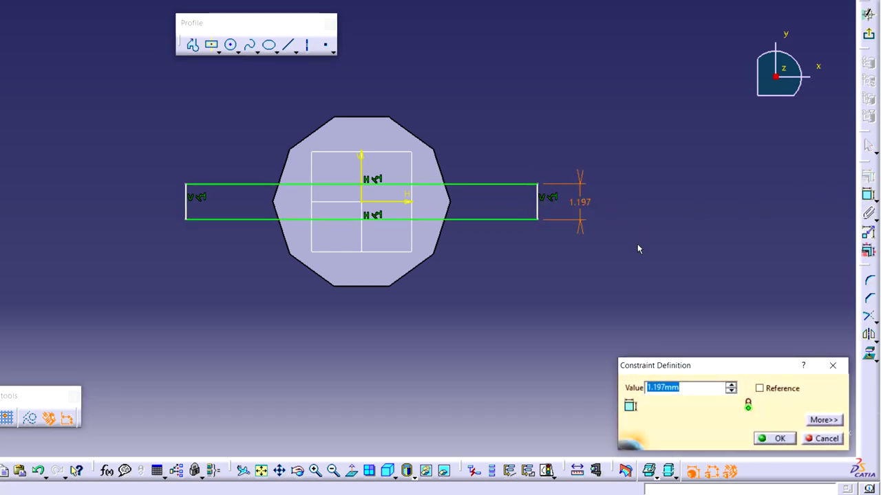
pyautogui.write('1')
pyautogui.press('Return')
# Step: Constrain the width of the rectangle to 10 mm and exit the sketch
pyautogui.click(868, 198)
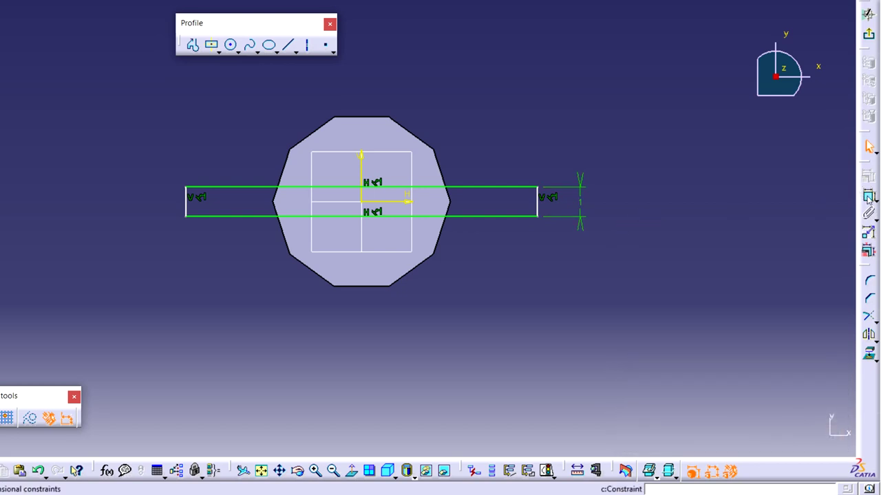
pyautogui.doubleClick(387, 104)
pyautogui.write('10')
pyautogui.press('Return')
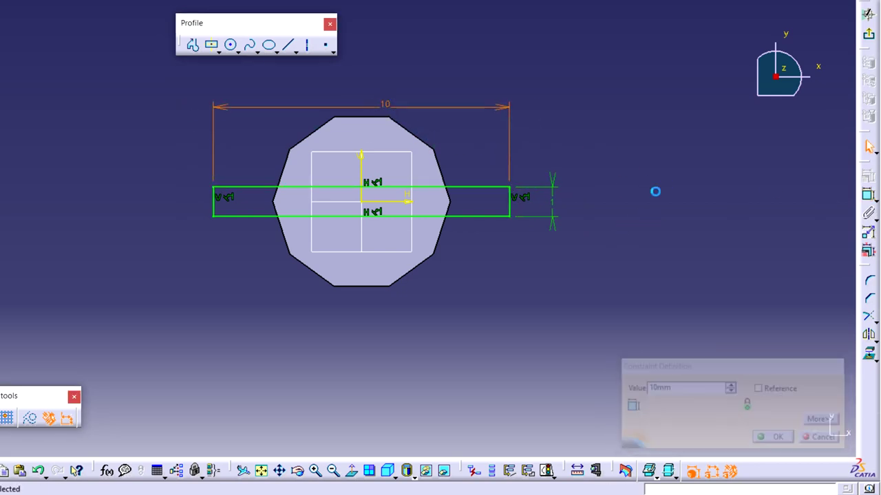
pyautogui.click(868, 34)
# Step: Pad the rectangle sketch 18 mm in the reversed direction, down along the cylinder, to form the two side fins
pyautogui.keyDown('ctrl'); pyautogui.moveTo(554, 198); pyautogui.dragTo(413, 227, button='middle'); pyautogui.keyUp('ctrl')
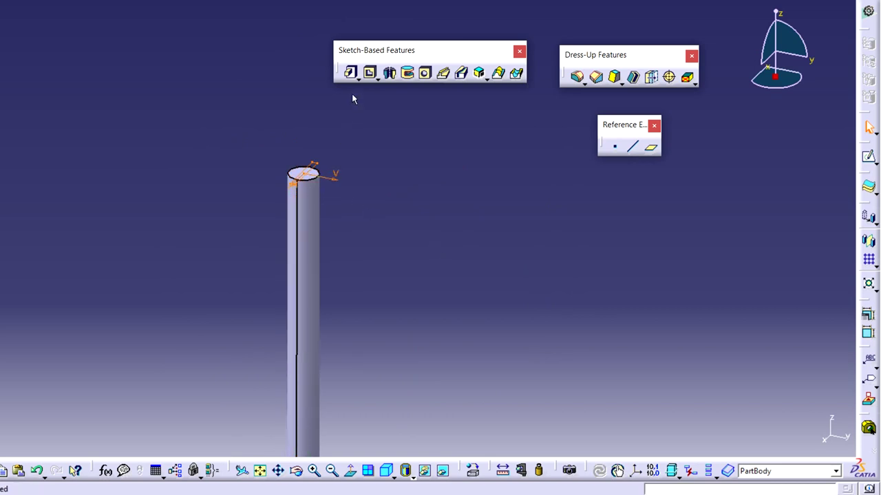
pyautogui.click(351, 73)
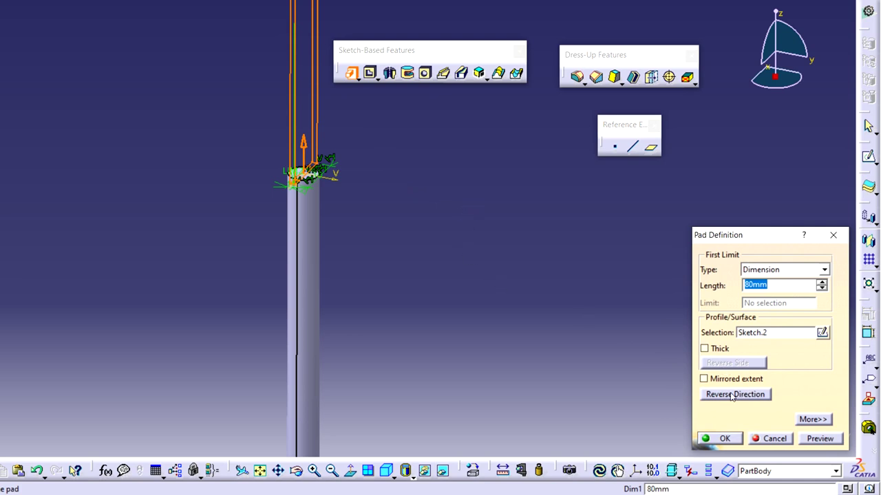
pyautogui.click(735, 395)
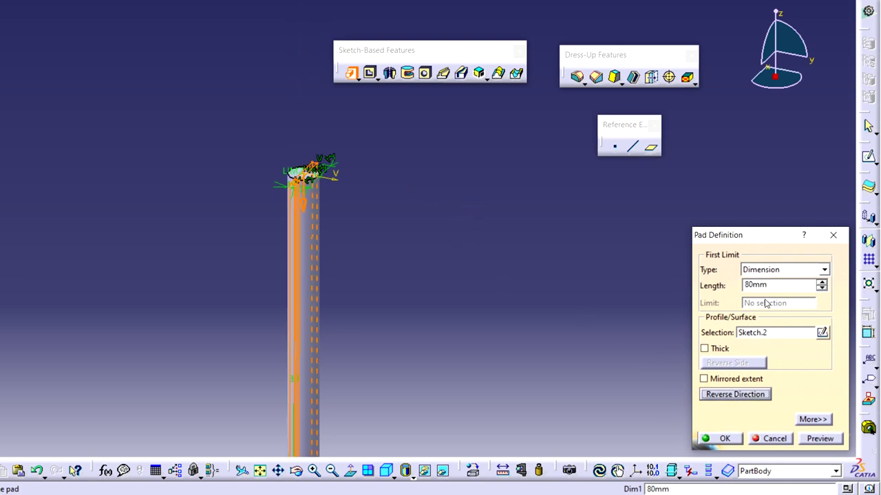
pyautogui.write('1')
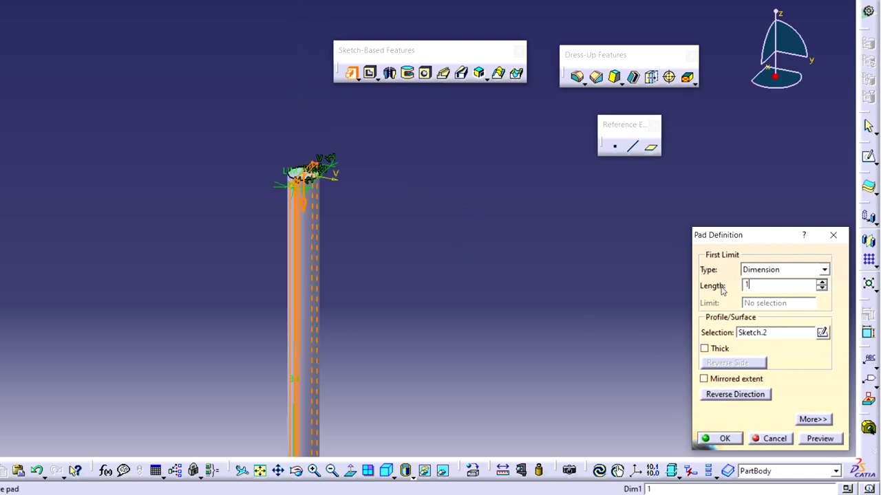
pyautogui.write('8')
pyautogui.click(819, 439)
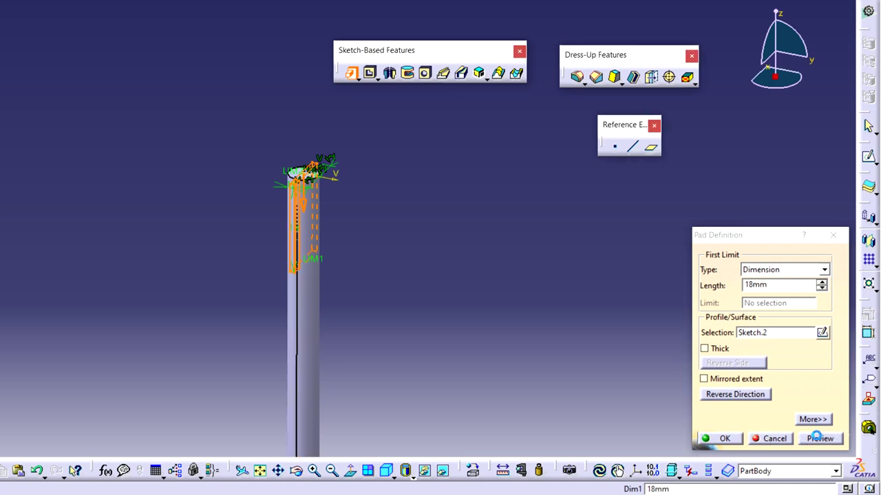
pyautogui.click(724, 439)
# Step: Switch to Drill Bit.pdf in Microsoft Edge and examine the top view and the shank dimensions
pyautogui.moveTo(590, 340); pyautogui.dragTo(506, 360, button='middle')
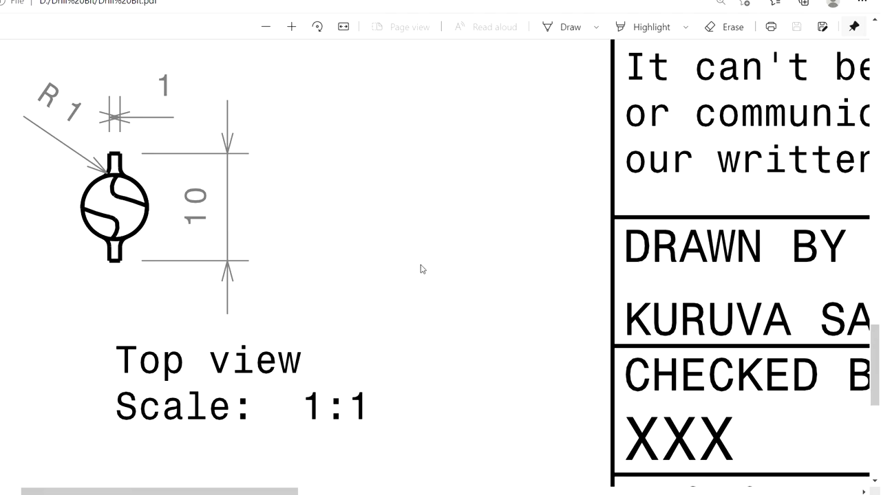
pyautogui.keyDown('ctrl'); pyautogui.scroll(-5, 415, 266); pyautogui.keyUp('ctrl')
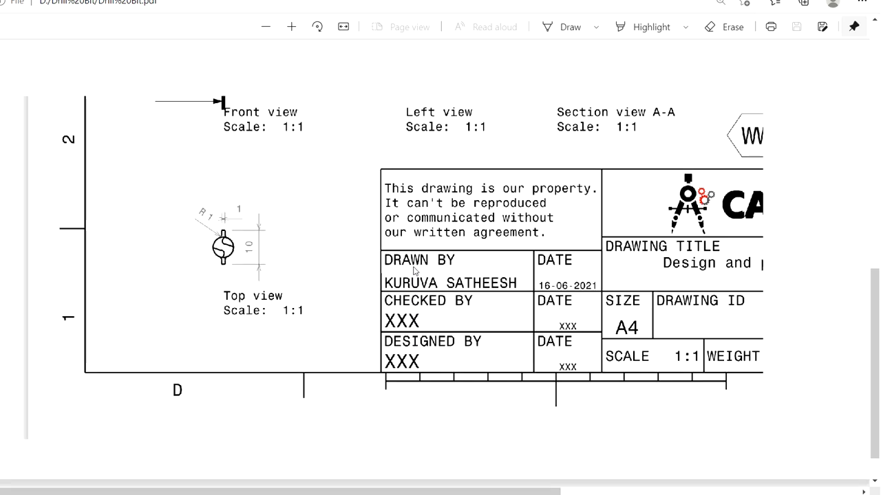
pyautogui.scroll(2, 427, 256)
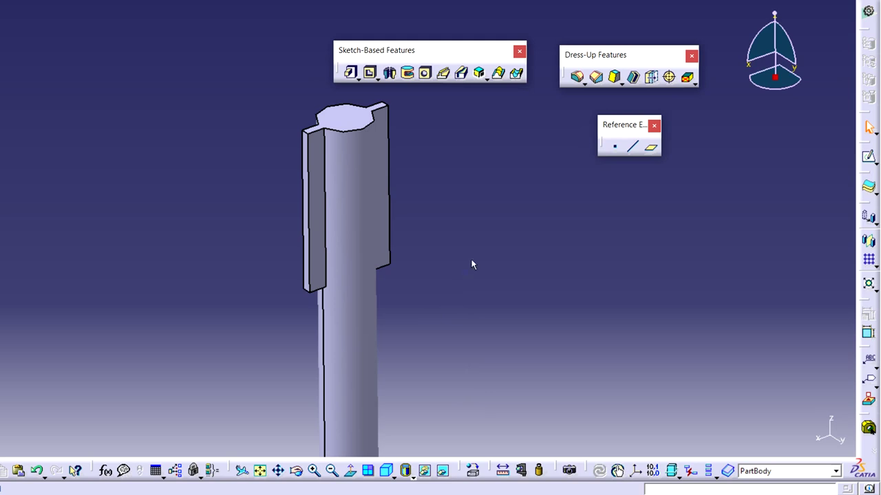
# Step: Switch back to CATIA and apply a 2 mm edge fillet to the outer corners at both ends of the two fins
pyautogui.moveTo(369, 218)
pyautogui.keyDown('ctrl'); pyautogui.mouseDown(button='middle')
pyautogui.moveTo(445, 190)
pyautogui.moveTo(445, 241)
pyautogui.mouseUp(button='middle'); pyautogui.keyUp('ctrl')
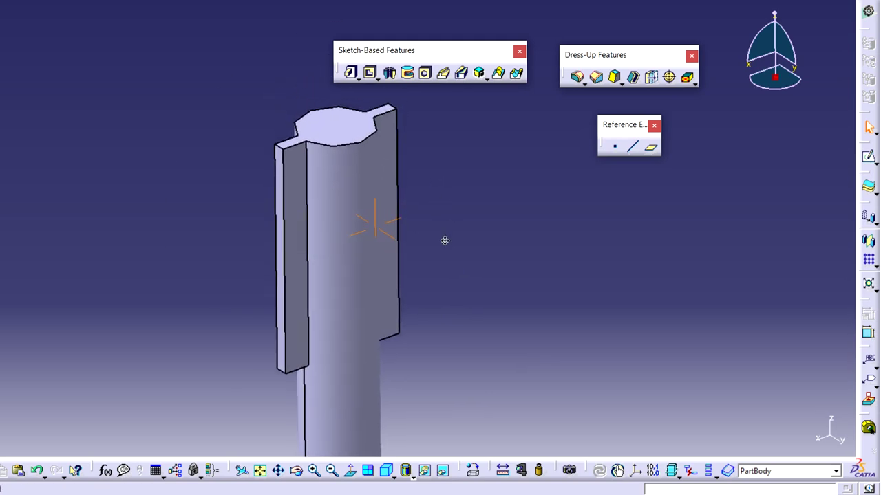
pyautogui.click(578, 75)
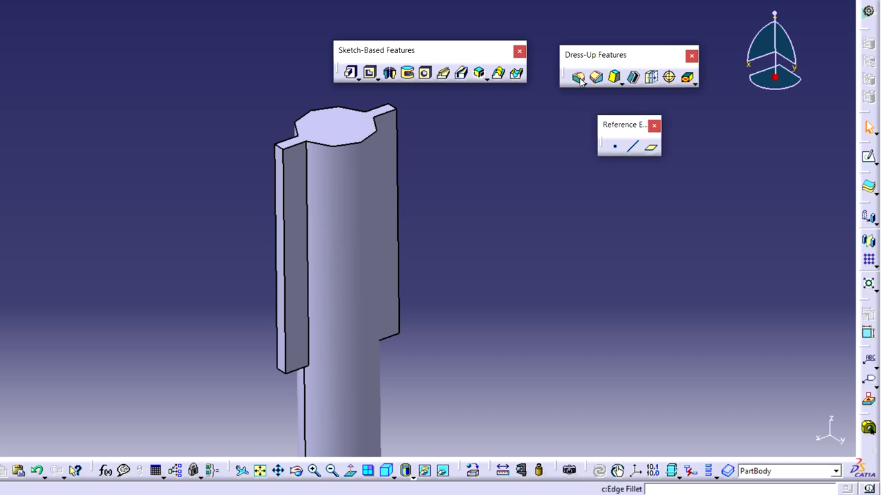
pyautogui.moveTo(554, 222)
pyautogui.mouseDown(button='middle')
pyautogui.moveTo(555, 199)
pyautogui.moveTo(487, 277)
pyautogui.mouseUp(button='middle')
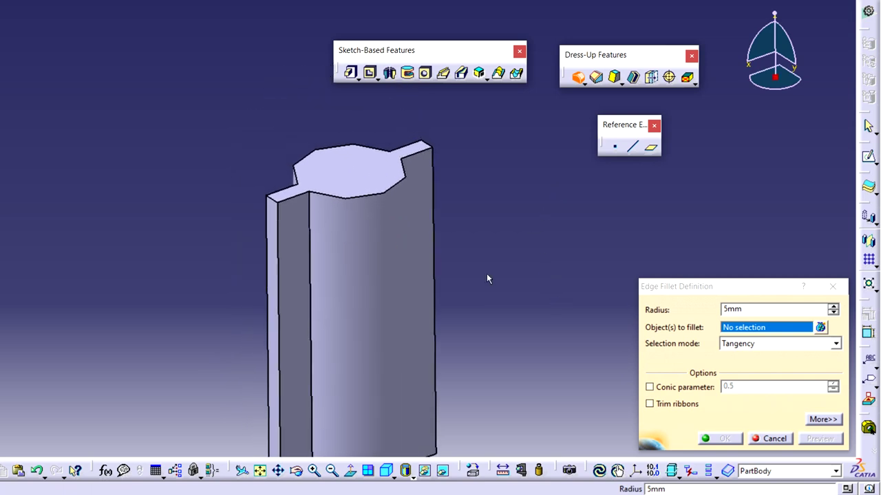
pyautogui.click(278, 199)
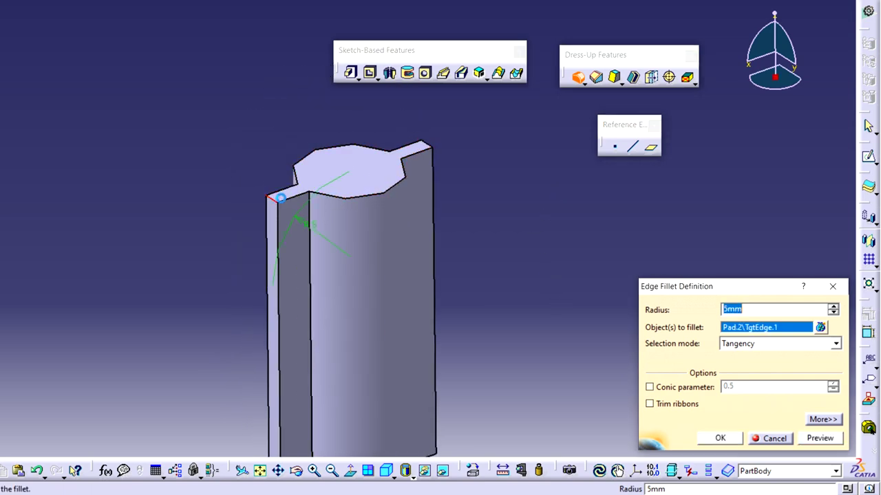
pyautogui.click(432, 149)
pyautogui.moveTo(435, 147); pyautogui.dragTo(340, 283, button='middle')
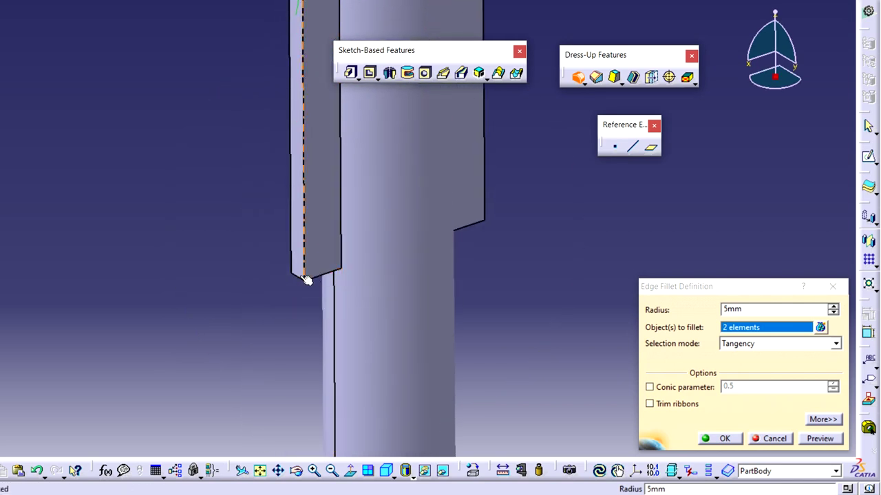
pyautogui.click(308, 278)
pyautogui.moveTo(391, 250); pyautogui.dragTo(596, 243, button='middle')
pyautogui.click(515, 238)
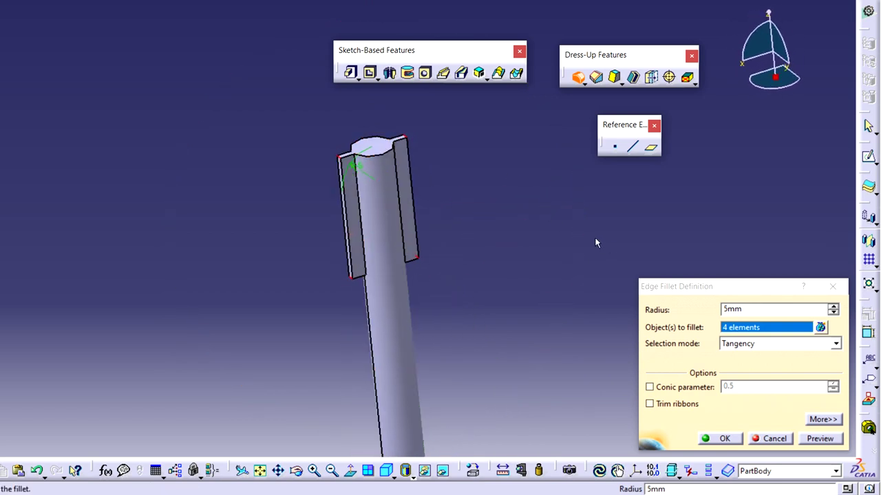
pyautogui.doubleClick(752, 309)
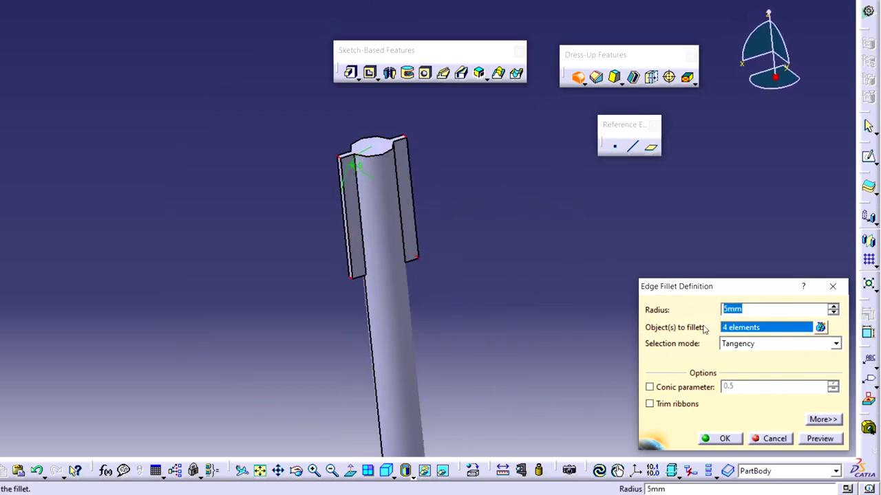
pyautogui.write('2')
pyautogui.click(731, 439)
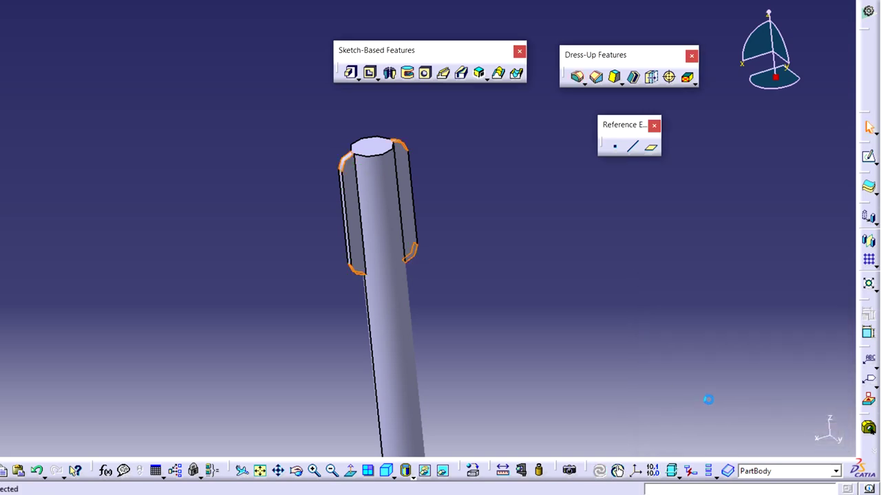
# Step: Switch to Drill Bit.pdf in Microsoft Edge and examine the fillet radius between fins and shank in the top view
pyautogui.moveTo(384, 467); pyautogui.dragTo(419, 367, button='middle')
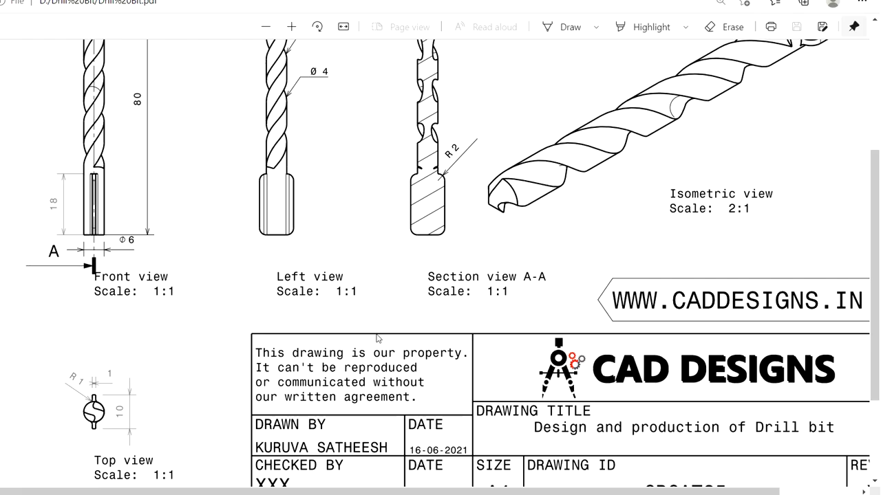
pyautogui.scroll(-2, 276, 372)
pyautogui.keyDown('ctrl'); pyautogui.scroll(5, 46, 338); pyautogui.keyUp('ctrl')
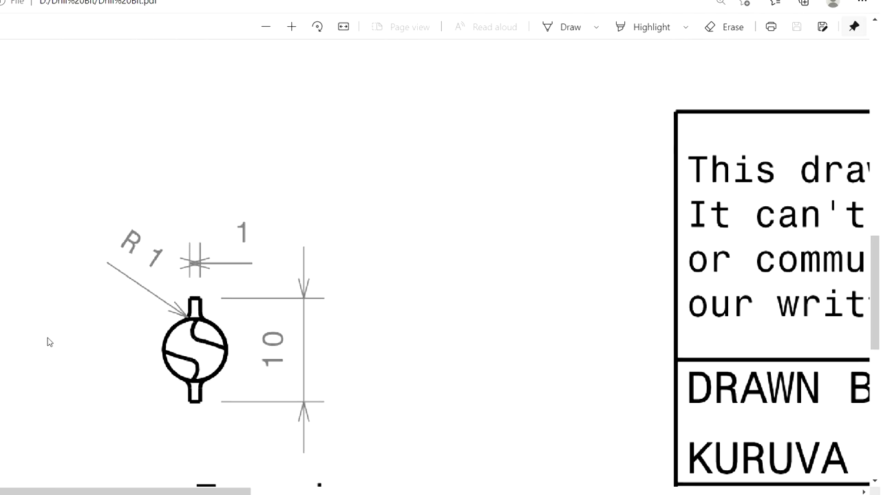
pyautogui.scroll(-2, 270, 360)
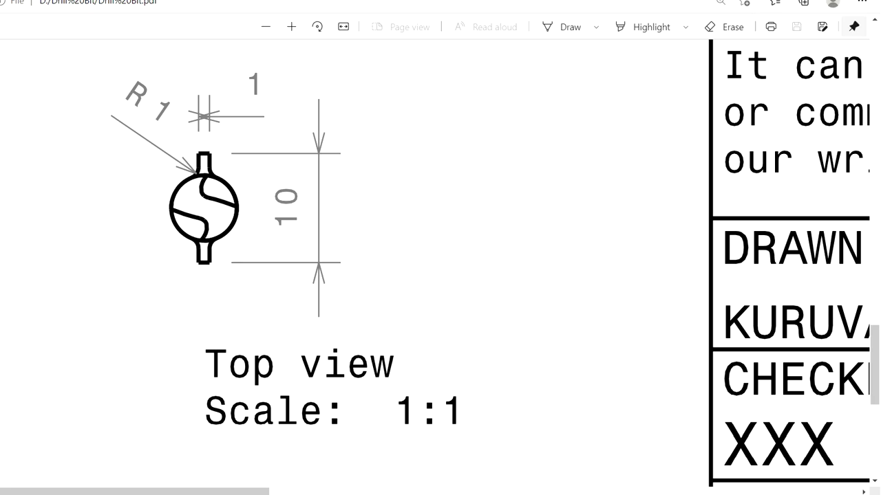
# Step: Switch back to CATIA and apply a 1 mm edge fillet to the four lengthwise edges where the fins meet the cylinder
pyautogui.hotkey('alt', 'Tab')
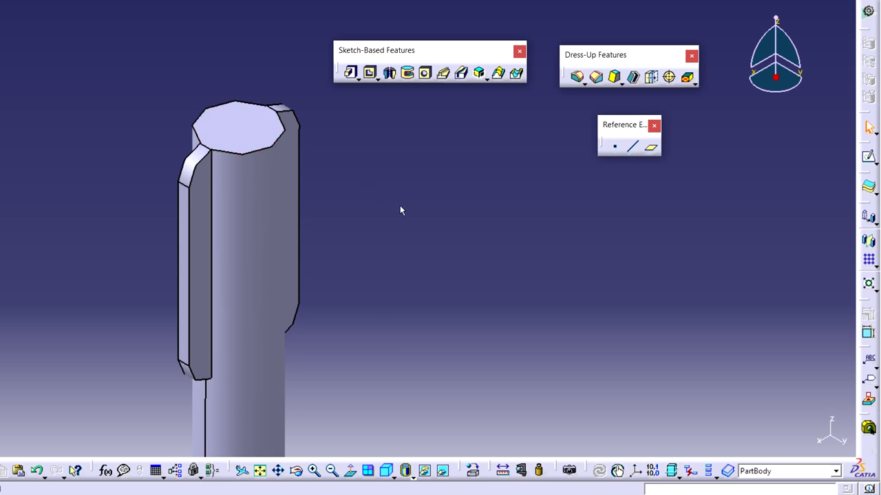
pyautogui.click(579, 78)
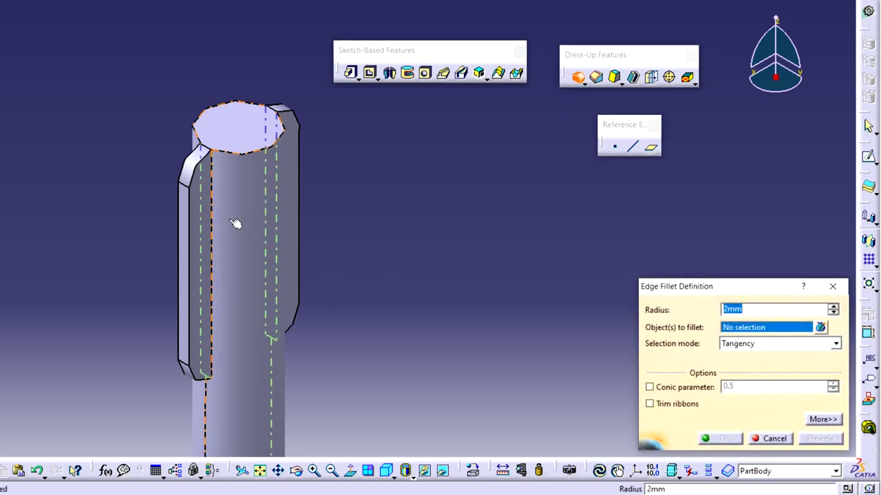
pyautogui.click(211, 269)
pyautogui.moveTo(262, 231); pyautogui.dragTo(383, 262, button='middle')
pyautogui.click(432, 172)
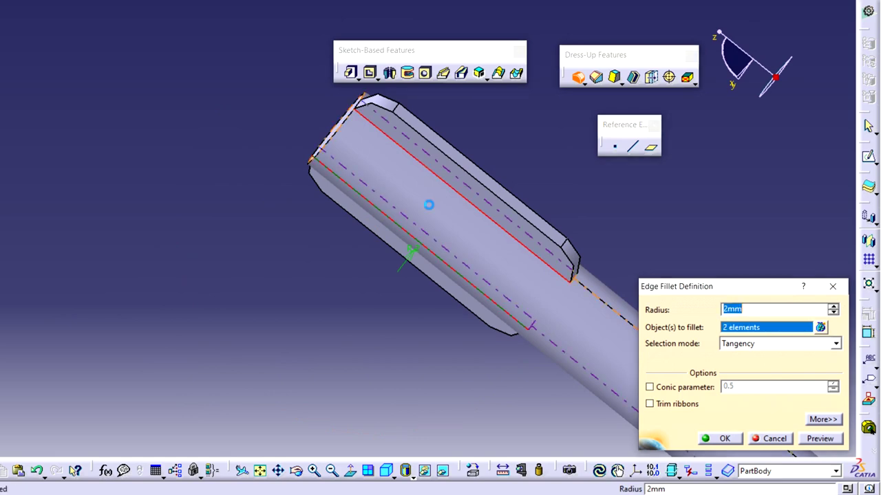
pyautogui.moveTo(429, 202); pyautogui.dragTo(309, 309, button='middle')
pyautogui.click(483, 162)
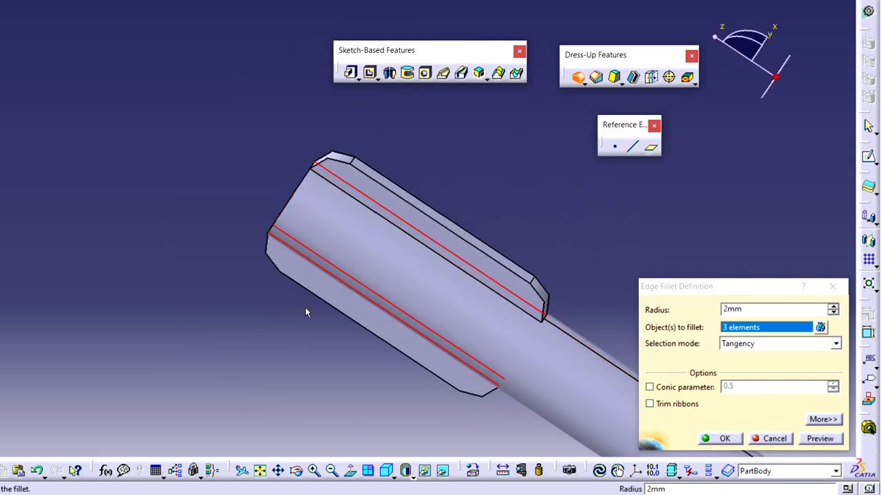
pyautogui.click(362, 199)
pyautogui.moveTo(419, 269); pyautogui.dragTo(313, 195, button='middle')
pyautogui.click(709, 335)
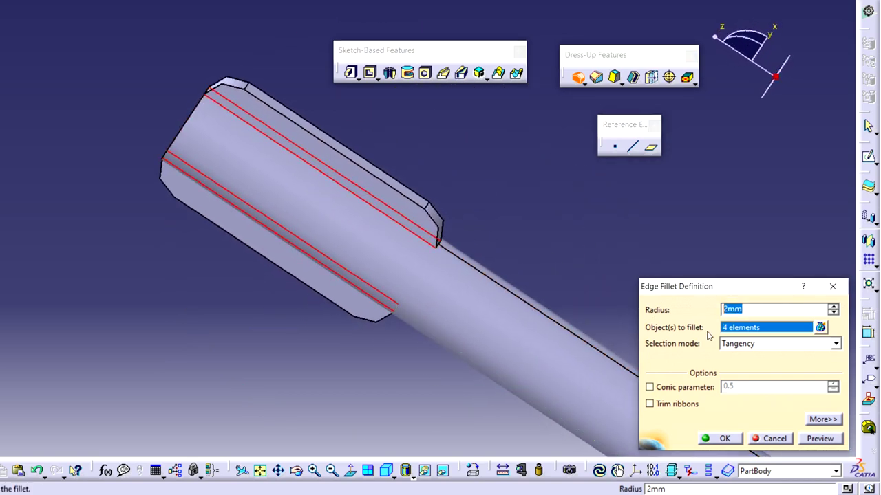
pyautogui.write('1')
pyautogui.click(725, 439)
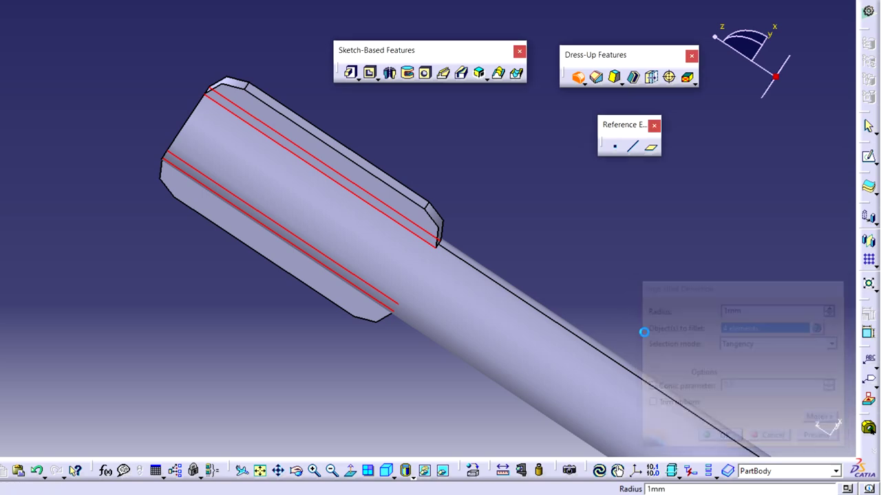
pyautogui.click(613, 294)
# Step: Switch to Drill Bit.pdf in Microsoft Edge and examine the helix path, flute diameter and tip chamfer dimensions
pyautogui.moveTo(396, 461)
pyautogui.mouseDown(button='middle')
pyautogui.moveTo(480, 335)
pyautogui.moveTo(442, 272)
pyautogui.moveTo(433, 355)
pyautogui.moveTo(396, 250)
pyautogui.moveTo(388, 257)
pyautogui.moveTo(407, 300)
pyautogui.moveTo(403, 277)
pyautogui.moveTo(413, 296)
pyautogui.mouseUp(button='middle')
pyautogui.click(468, 493)
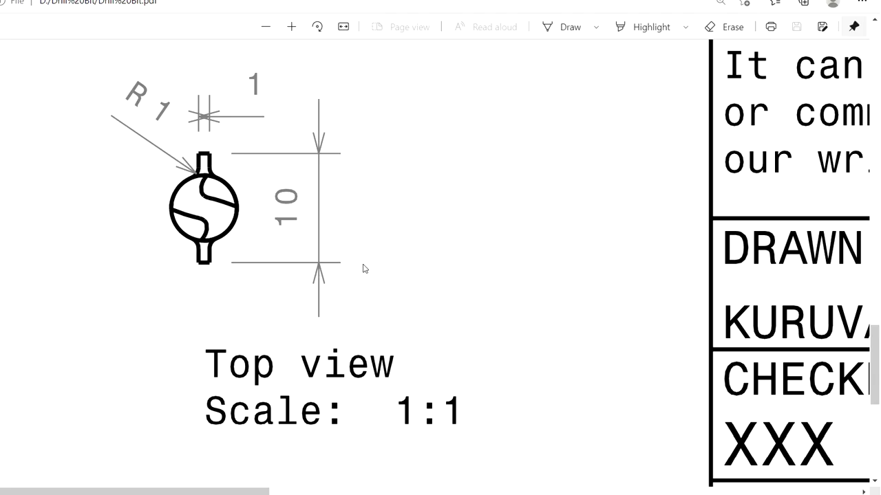
pyautogui.keyDown('ctrl'); pyautogui.scroll(-5, 364, 265); pyautogui.keyUp('ctrl')
pyautogui.scroll(3, 214, 252)
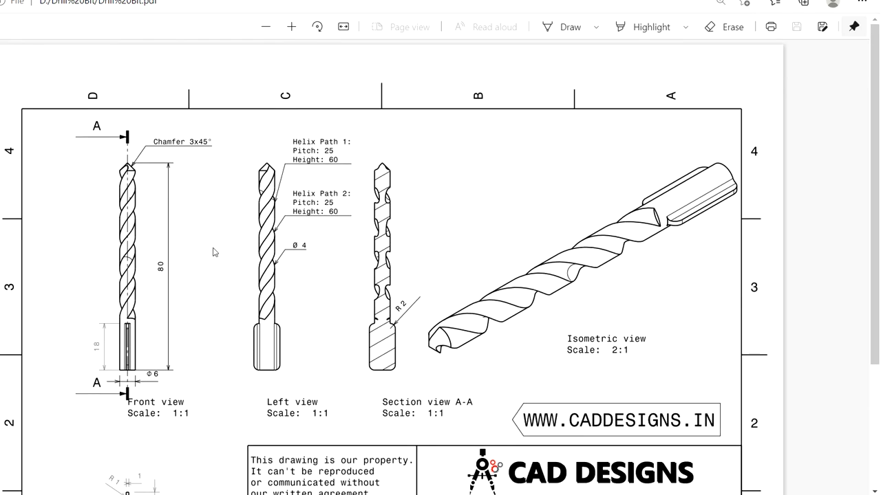
pyautogui.keyDown('ctrl'); pyautogui.scroll(4, 112, 194); pyautogui.keyUp('ctrl')
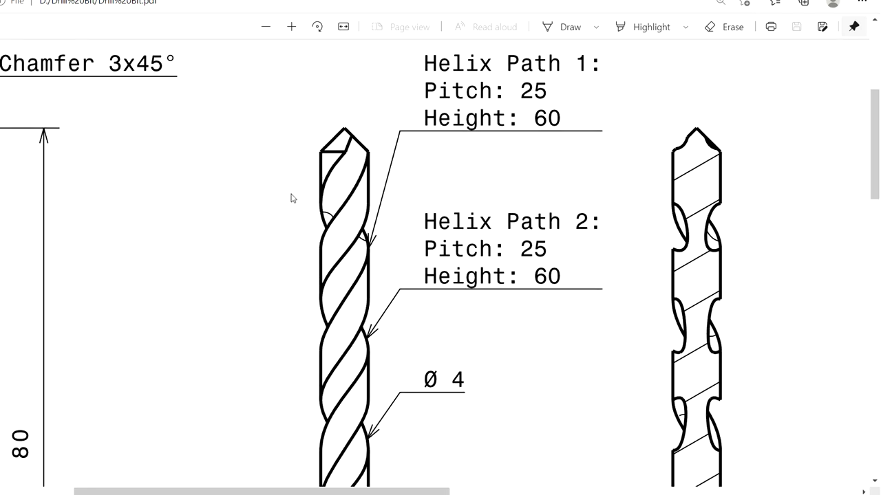
# Step: Switch back to CATIA and chamfer the circular edge at the cylinder's finless end using Length1/Angle mode with 3 mm and 45 degrees
pyautogui.keyDown('ctrl'); pyautogui.scroll(-2, 293, 197); pyautogui.keyUp('ctrl')
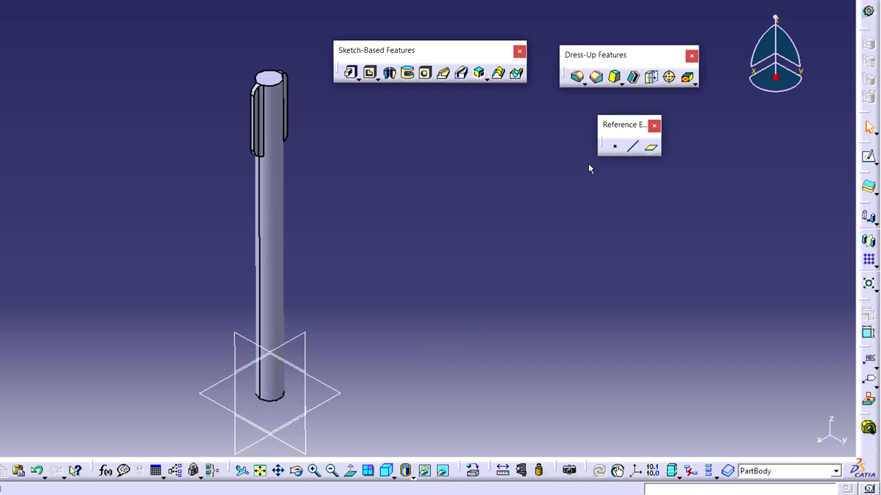
pyautogui.click(597, 77)
pyautogui.click(752, 336)
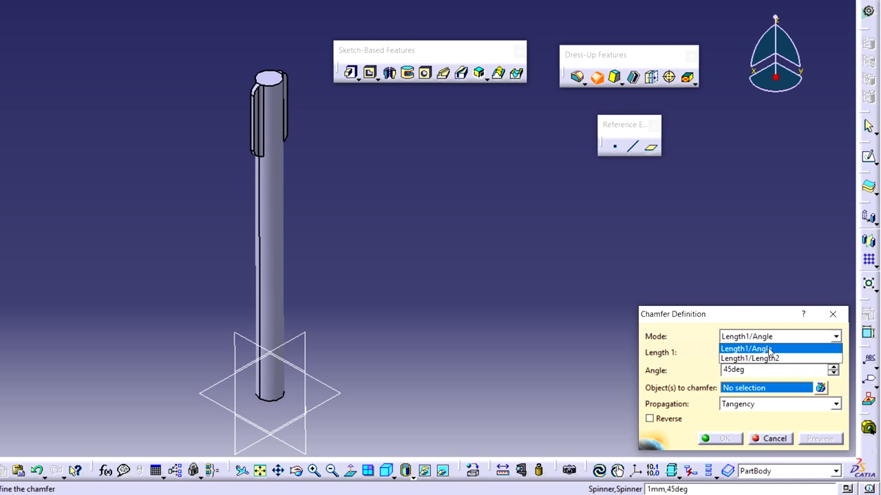
pyautogui.click(769, 349)
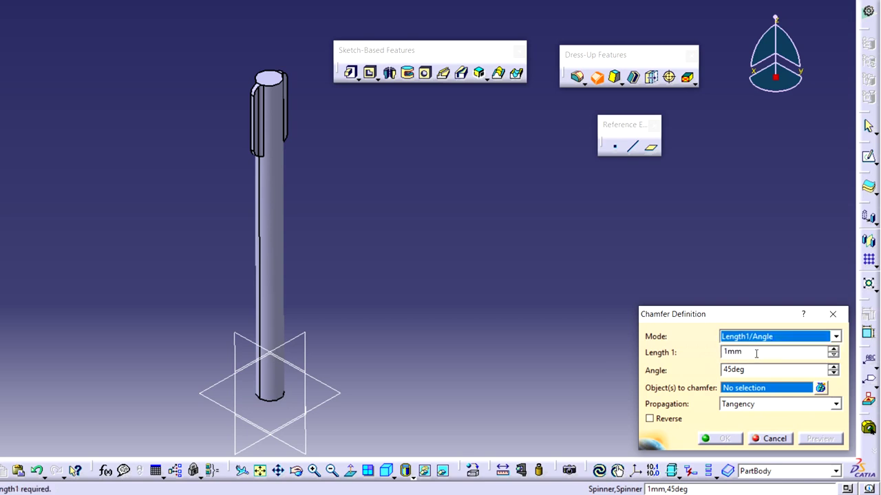
pyautogui.doubleClick(755, 353)
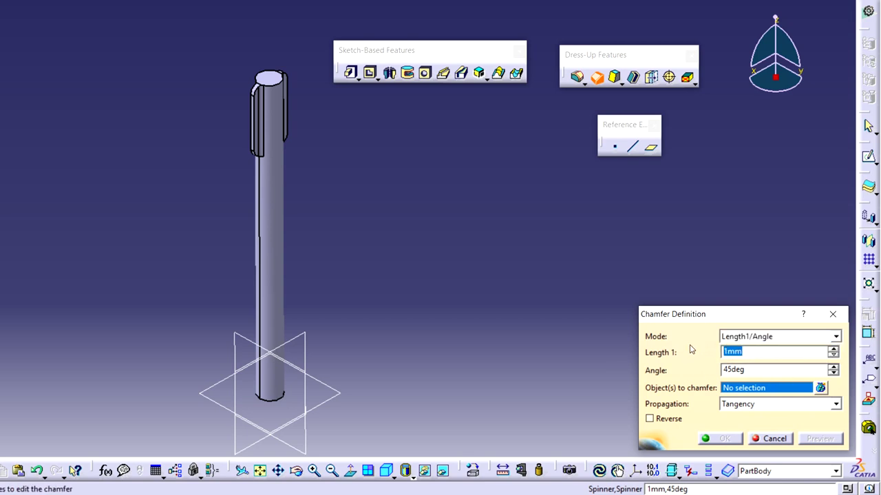
pyautogui.write('3')
pyautogui.click(765, 368)
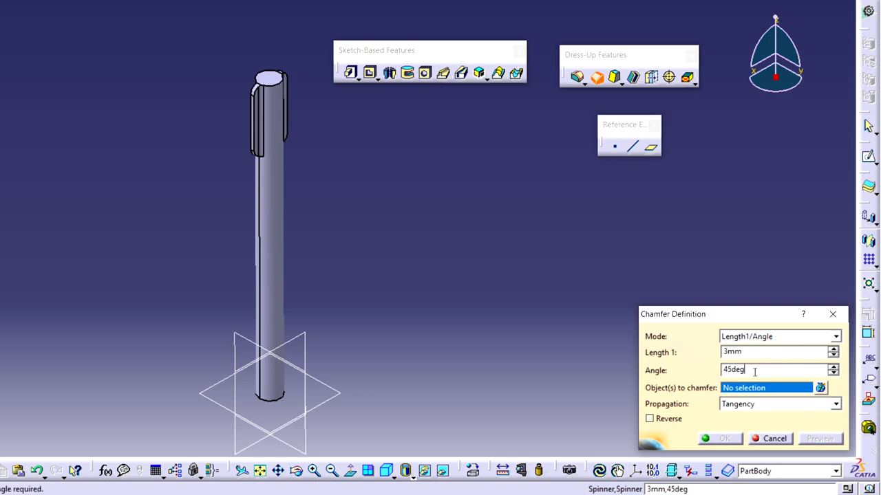
pyautogui.doubleClick(747, 370)
pyautogui.click(757, 368)
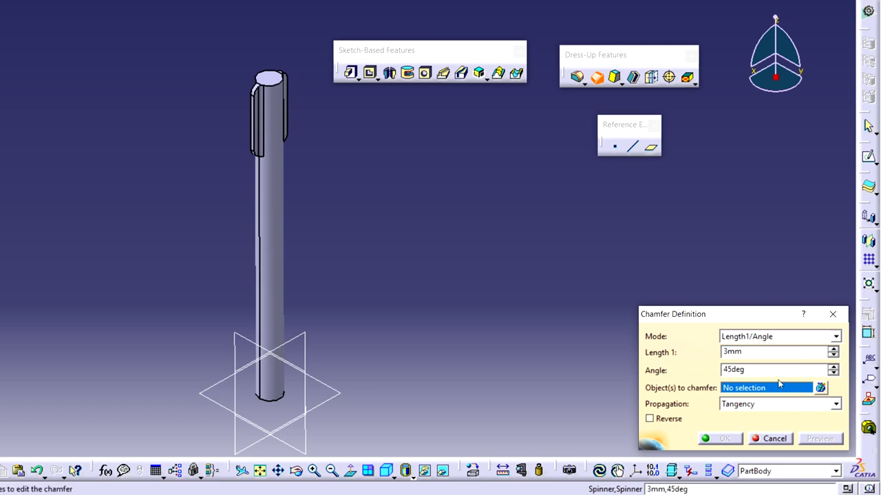
pyautogui.click(282, 403)
pyautogui.moveTo(375, 399); pyautogui.dragTo(598, 141, button='middle')
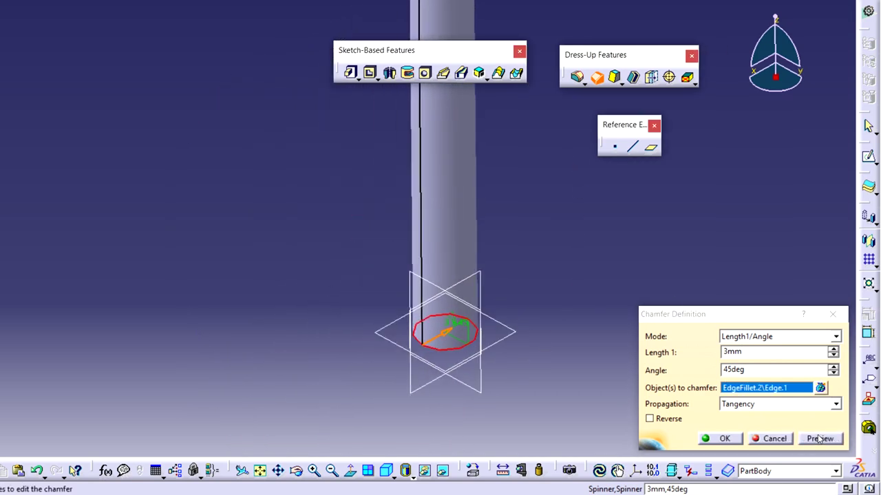
pyautogui.click(819, 439)
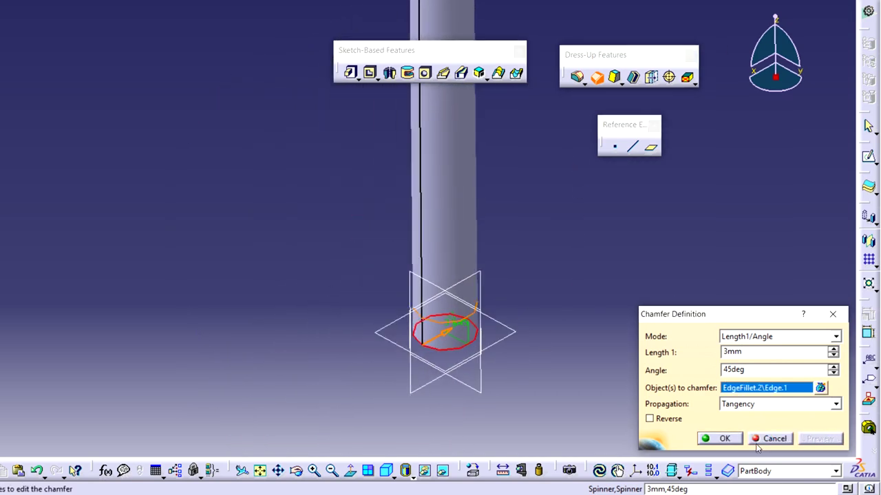
pyautogui.click(719, 439)
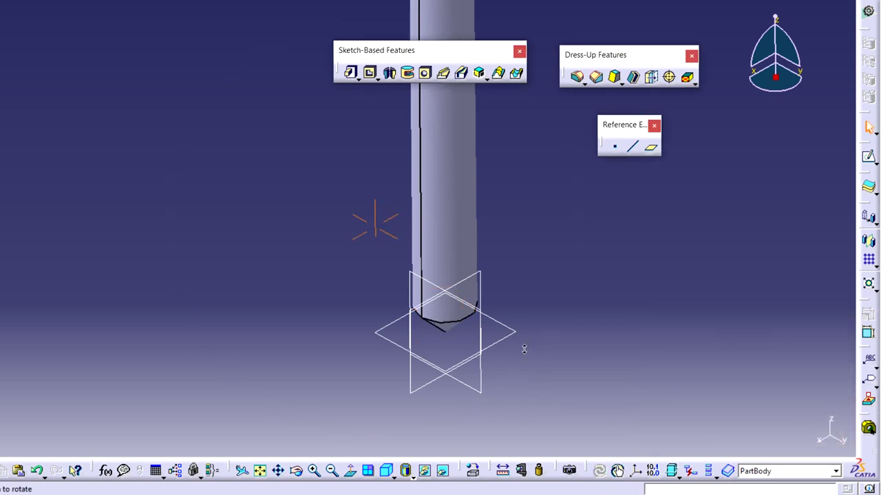
pyautogui.moveTo(524, 354); pyautogui.dragTo(561, 351, button='middle')
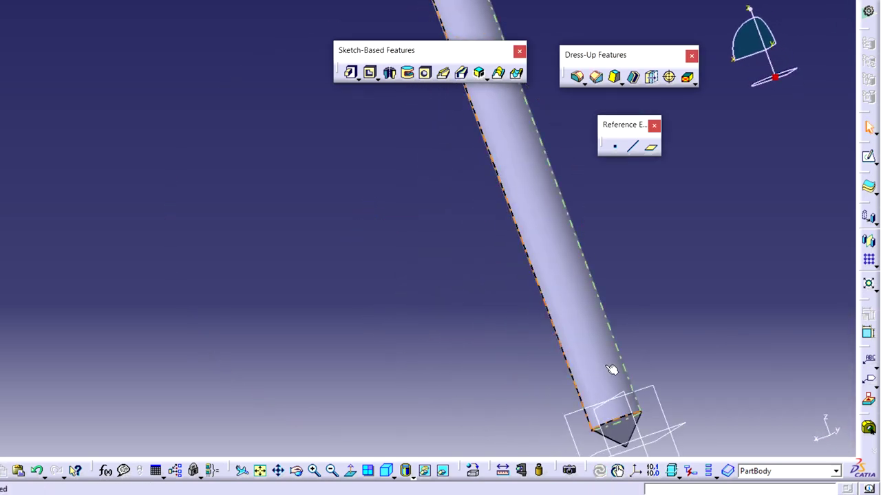
pyautogui.moveTo(612, 371); pyautogui.dragTo(436, 386, button='middle')
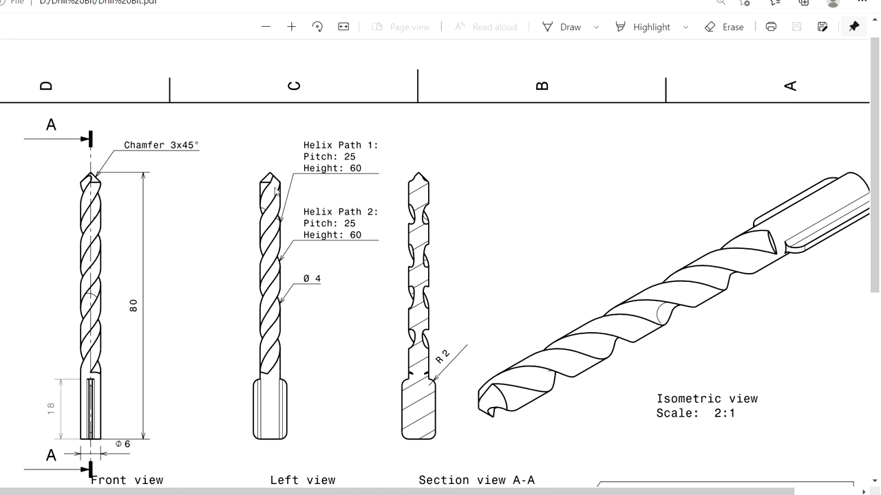
# Step: Switch to Drill Bit.pdf in Microsoft Edge and examine the helix path and flute specifications alongside the top view
pyautogui.scroll(-5, 272, 196)
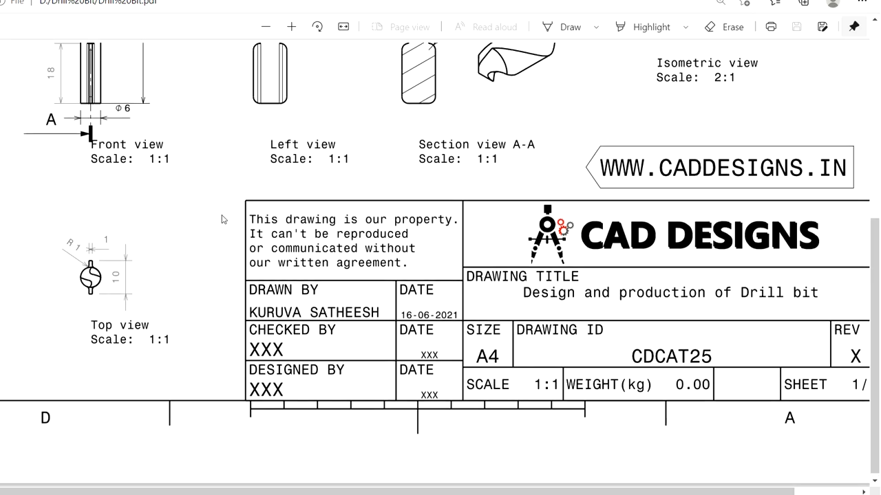
pyautogui.scroll(5, 304, 223)
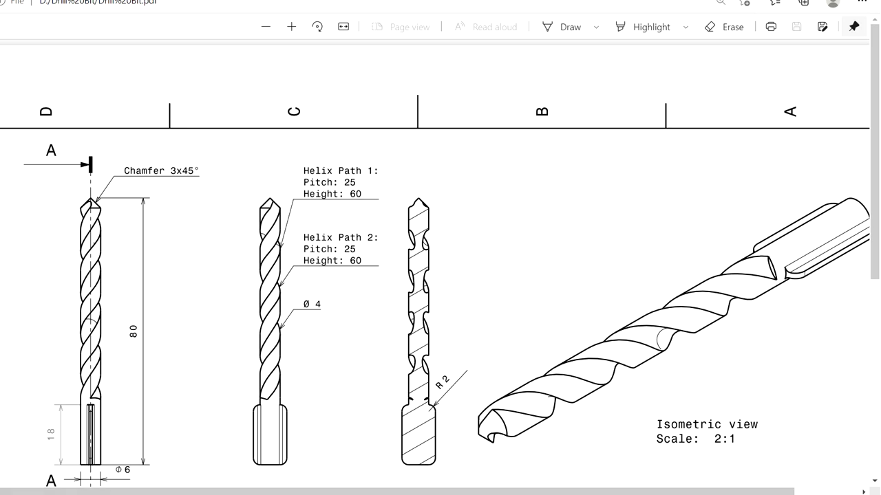
pyautogui.moveTo(447, 494)
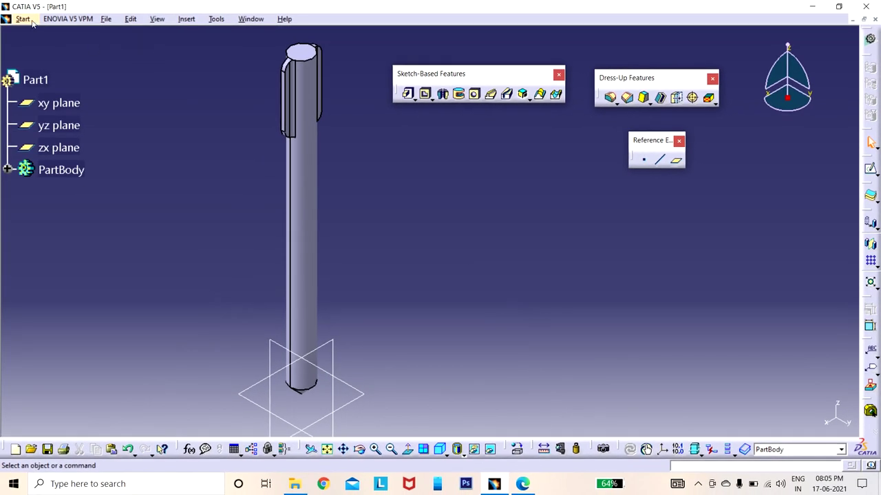
pyautogui.click(30, 20)
pyautogui.moveTo(52, 47)
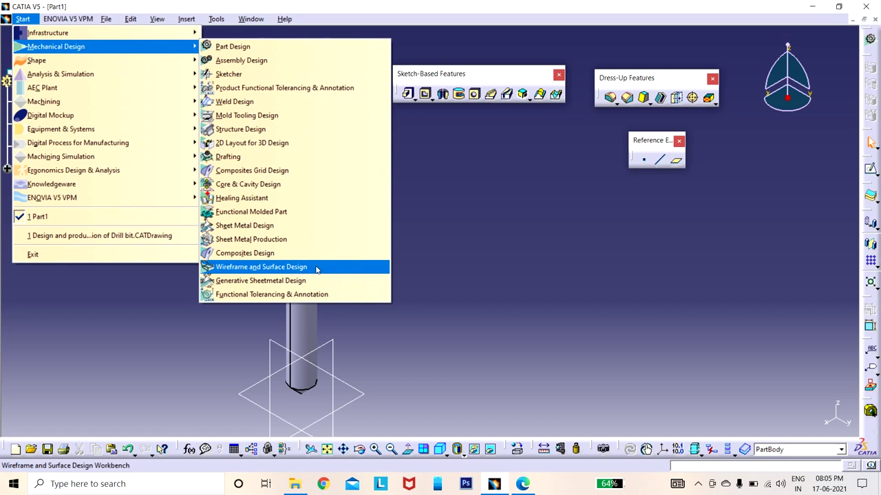
pyautogui.click(589, 277)
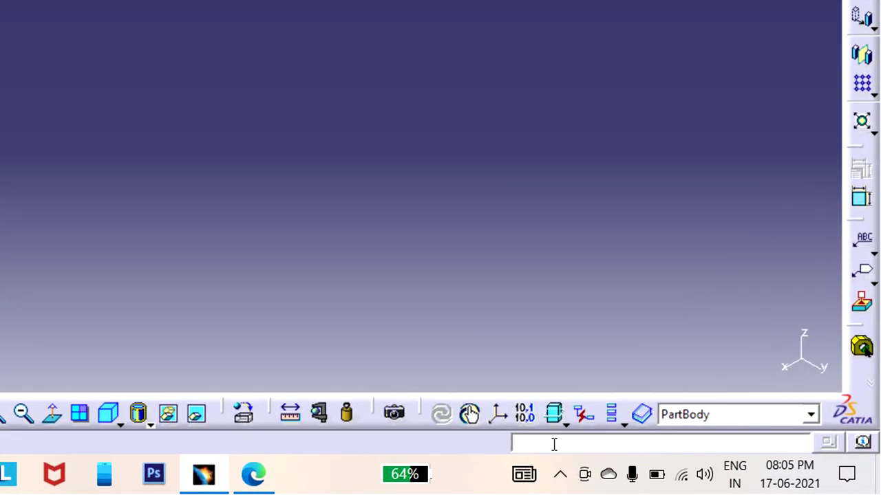
pyautogui.click(690, 467)
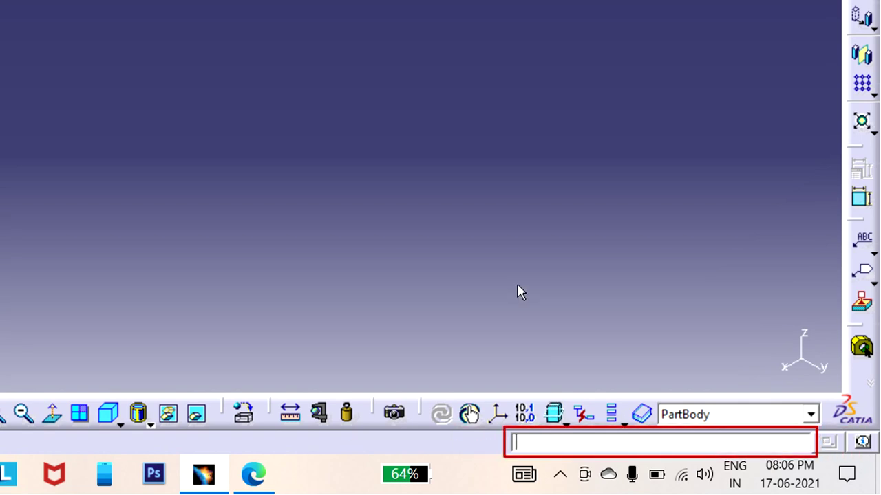
pyautogui.write('c:helix')
pyautogui.press('Return')
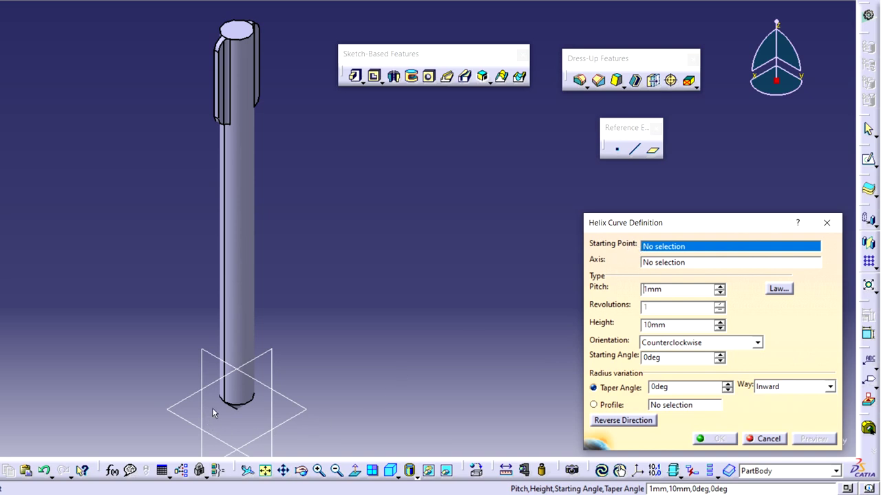
pyautogui.click(826, 222)
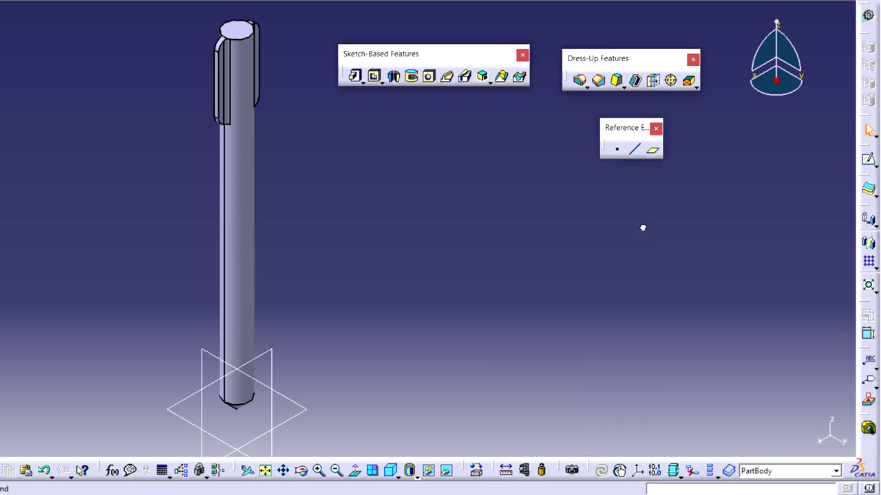
# Step: Create a reference point by coordinates at X 3 mm, Y 0 mm, Z 0 mm relative to the origin
pyautogui.click(618, 150)
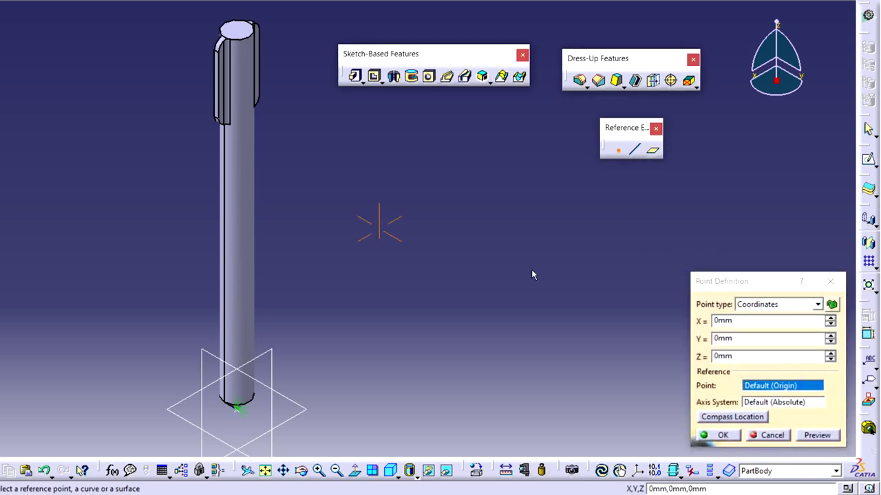
pyautogui.moveTo(534, 275); pyautogui.dragTo(321, 342, button='middle')
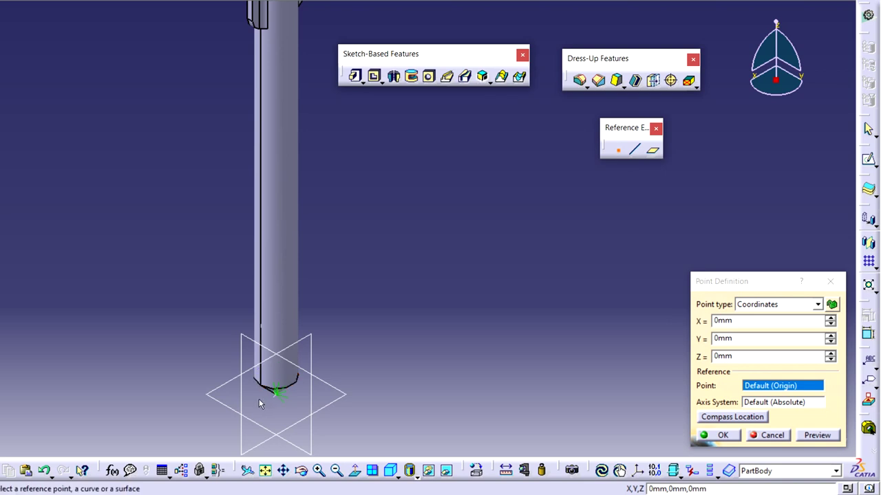
pyautogui.moveTo(766, 329); pyautogui.dragTo(692, 328)
pyautogui.write('3')
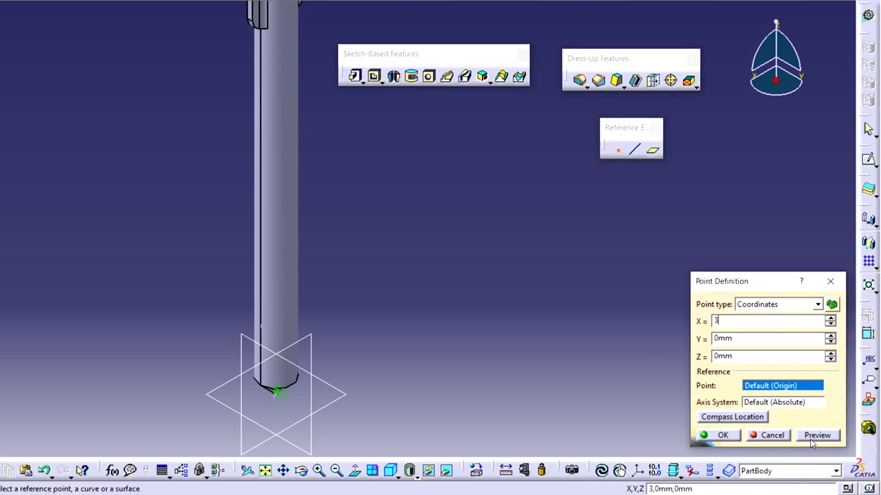
pyautogui.click(723, 436)
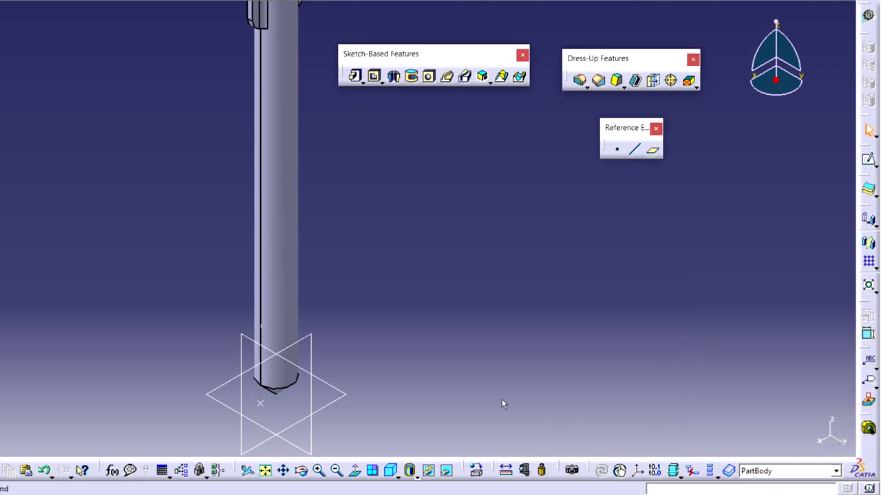
pyautogui.click(263, 406)
pyautogui.moveTo(675, 255)
pyautogui.mouseDown(button='middle')
pyautogui.moveTo(569, 287)
pyautogui.moveTo(551, 338)
pyautogui.moveTo(568, 298)
pyautogui.moveTo(465, 344)
pyautogui.mouseUp(button='middle')
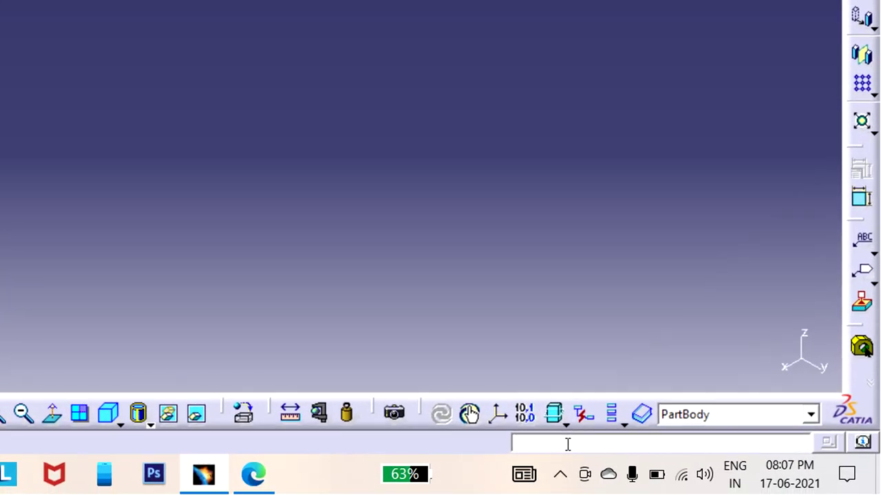
# Step: Run the c:helix command and define the helix with the new reference point as starting point and the Z axis as axis
pyautogui.click(568, 444)
pyautogui.write('c')
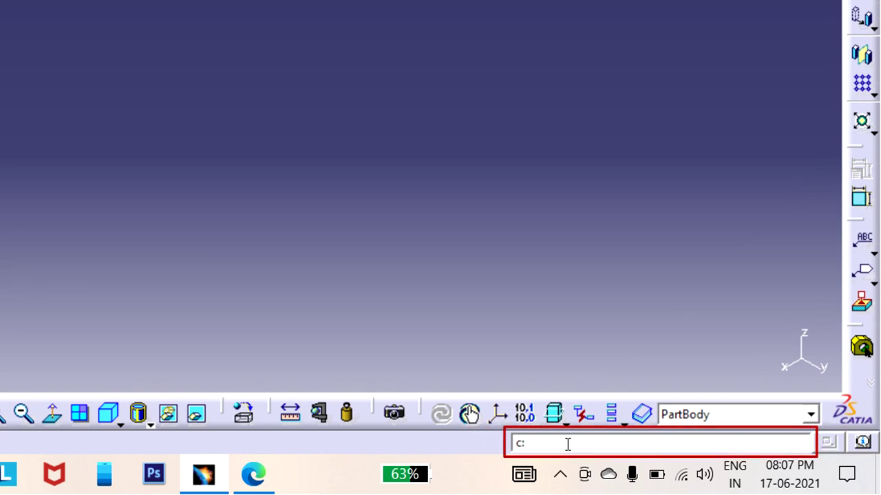
pyautogui.write(':helix')
pyautogui.press('Return')
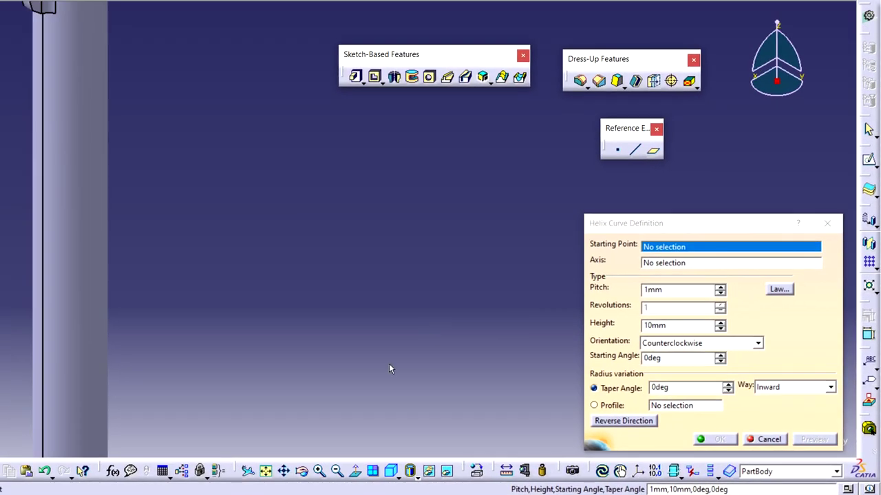
pyautogui.moveTo(389, 369); pyautogui.dragTo(576, 251, button='middle')
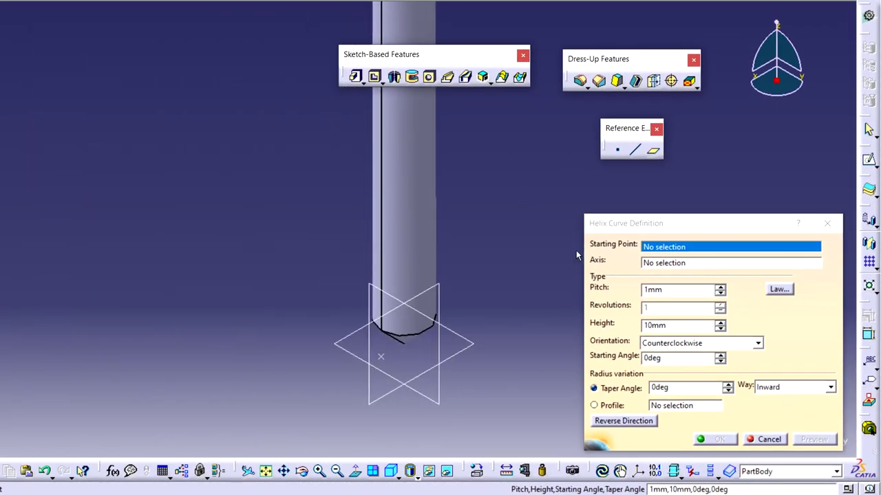
pyautogui.click(381, 357)
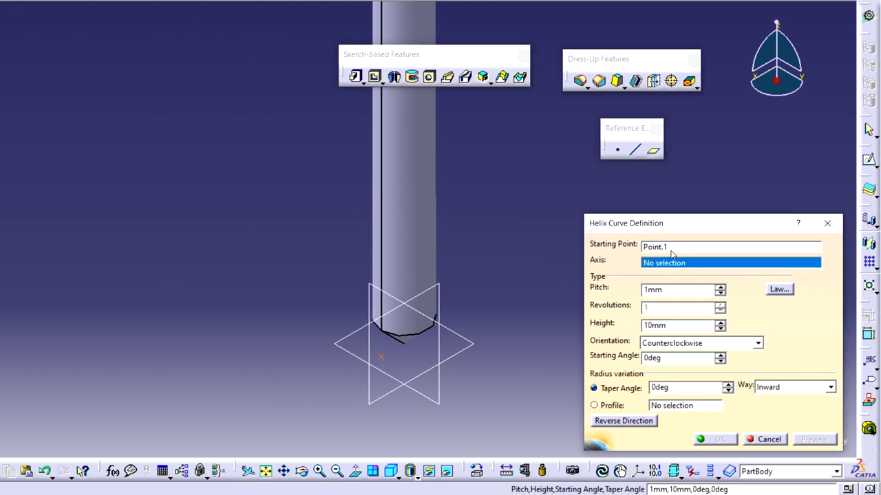
pyautogui.moveTo(436, 262); pyautogui.dragTo(358, 366, button='middle')
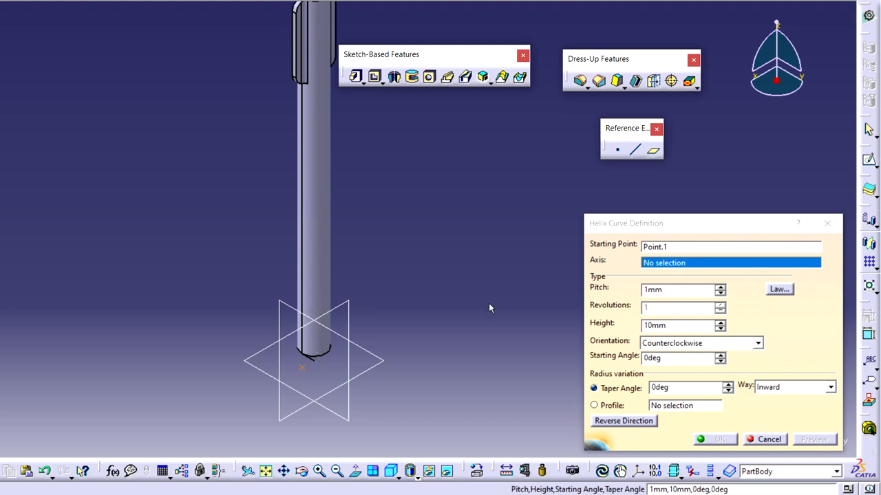
pyautogui.rightClick(655, 266)
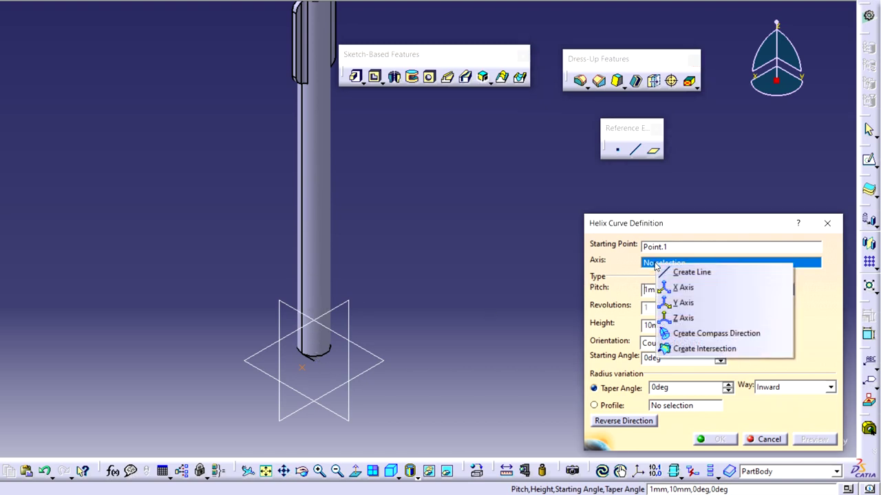
pyautogui.click(668, 318)
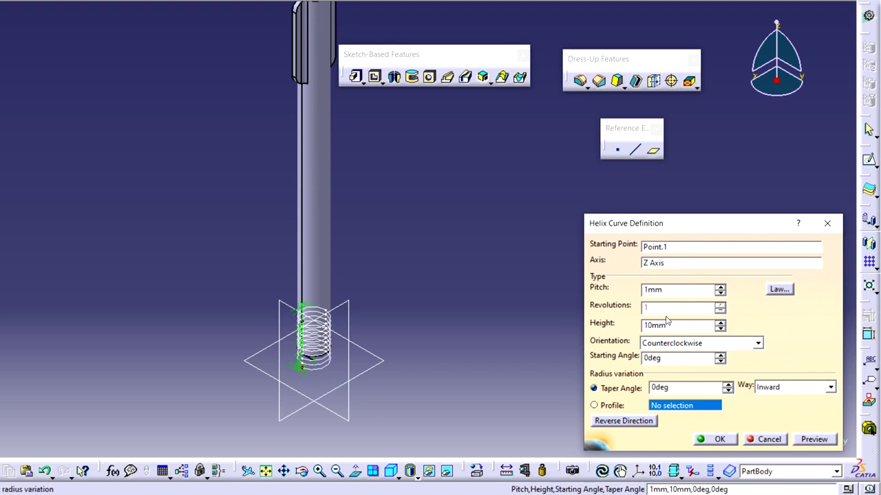
# Step: Set the helix height to 60 mm in the Helix Curve Definition
pyautogui.moveTo(407, 386)
pyautogui.mouseDown(button='middle')
pyautogui.moveTo(409, 328)
pyautogui.moveTo(531, 261)
pyautogui.moveTo(550, 256)
pyautogui.moveTo(561, 277)
pyautogui.mouseUp(button='middle')
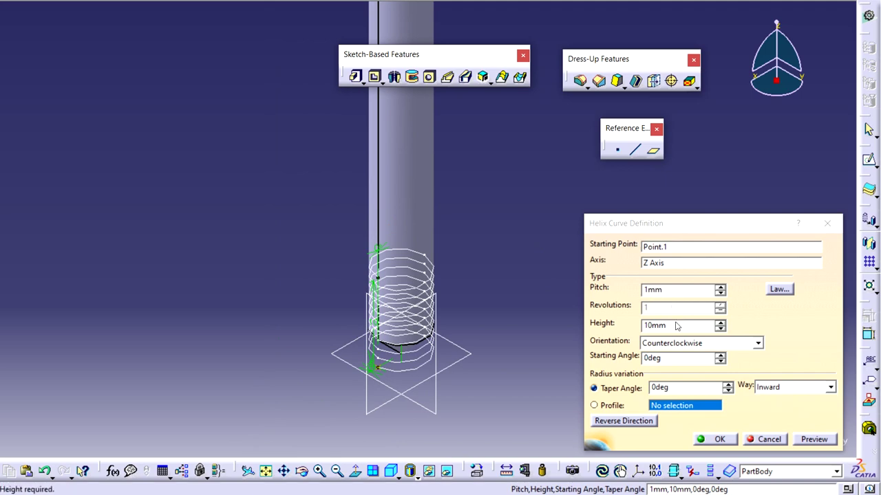
pyautogui.moveTo(676, 326); pyautogui.dragTo(634, 325)
pyautogui.write('60')
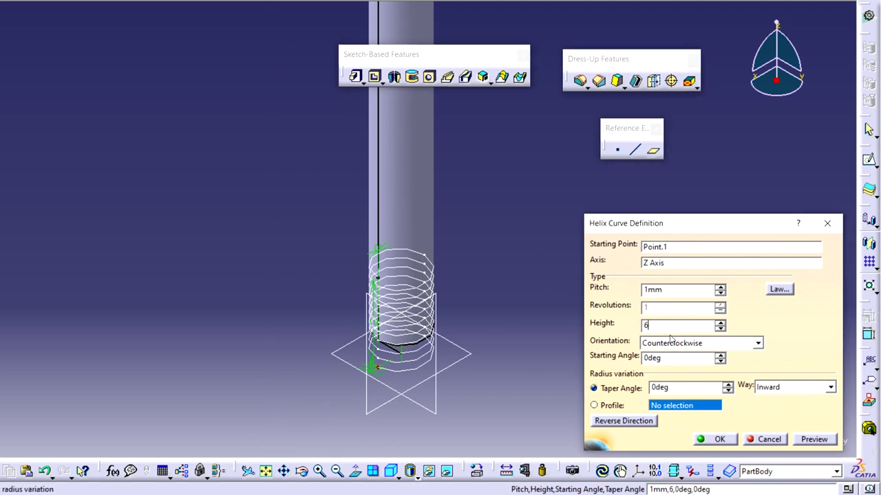
pyautogui.click(671, 290)
pyautogui.moveTo(520, 262); pyautogui.dragTo(399, 297, button='middle')
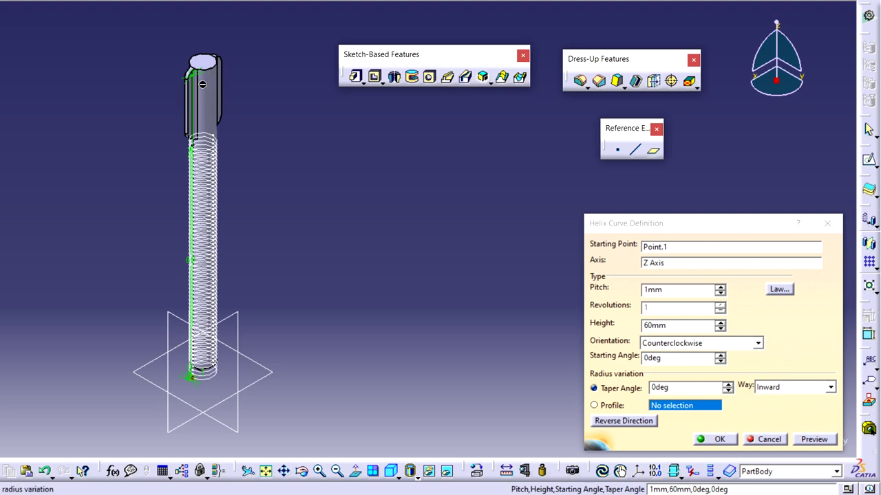
# Step: Set the helix pitch to 25 mm
pyautogui.moveTo(677, 290); pyautogui.dragTo(623, 290)
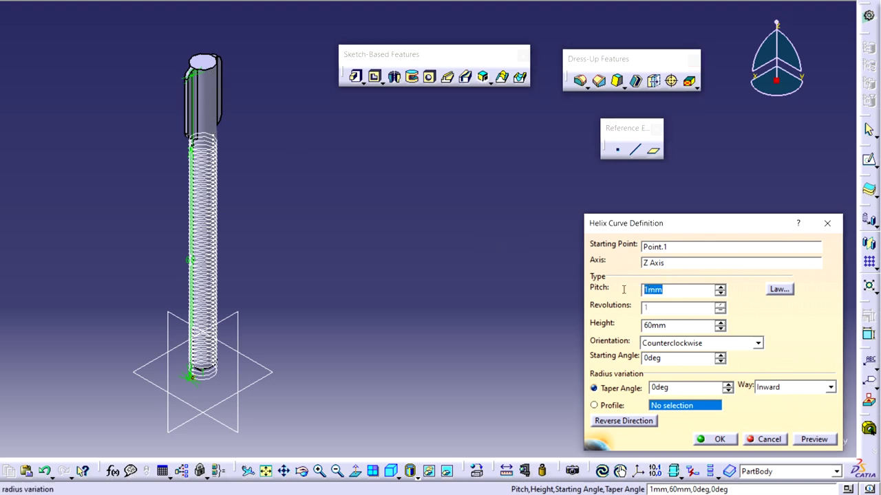
pyautogui.moveTo(279, 261); pyautogui.dragTo(358, 241, button='middle')
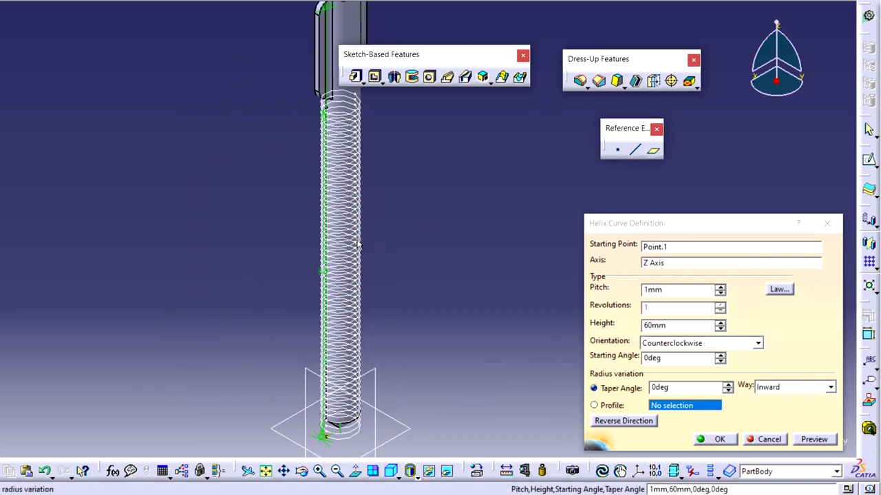
pyautogui.click(720, 293)
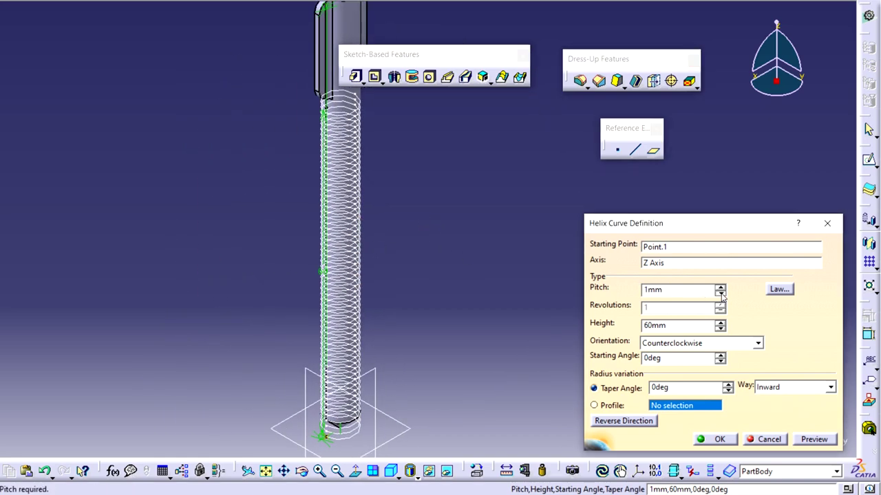
pyautogui.click(450, 275)
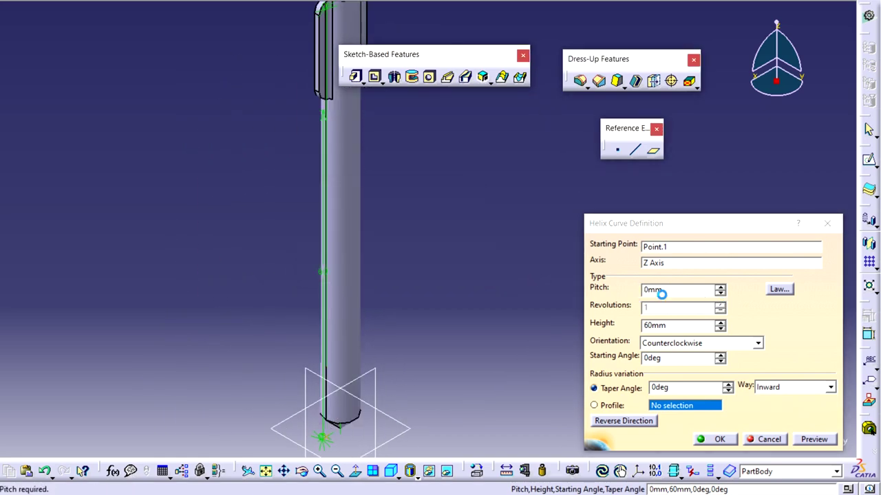
pyautogui.click(720, 288)
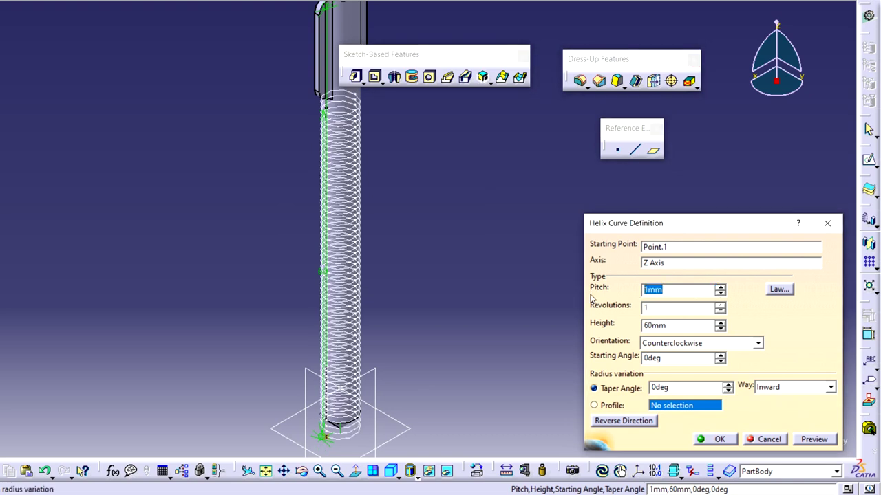
pyautogui.write('25')
pyautogui.click(684, 342)
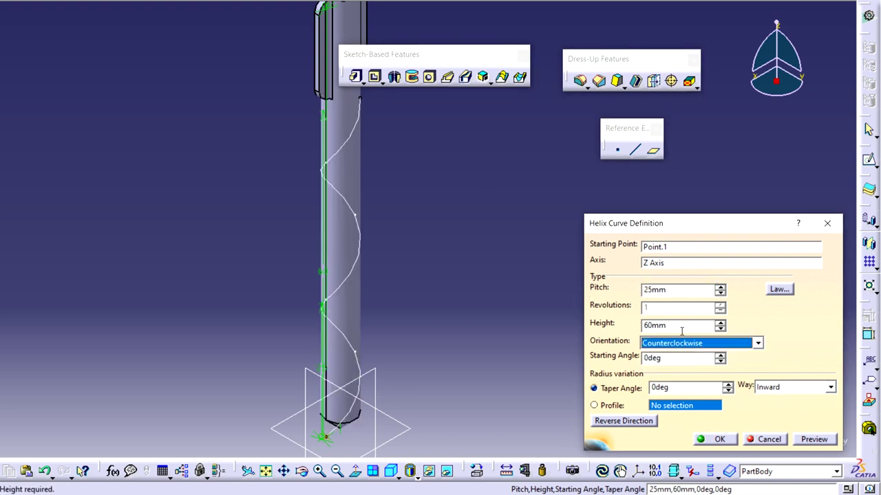
# Step: Try helix pitches between 12 and 24 mm
pyautogui.click(719, 292)
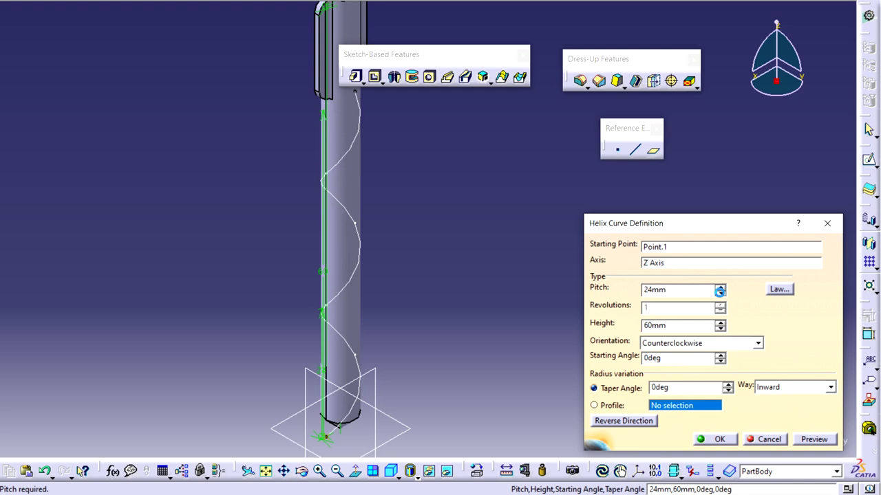
pyautogui.click(720, 292)
pyautogui.click(719, 293)
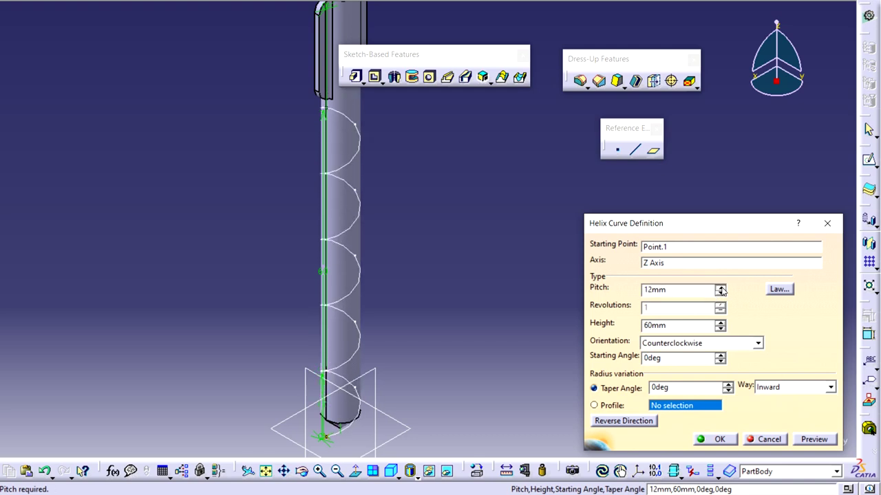
pyautogui.click(720, 287)
pyautogui.click(720, 287)
pyautogui.click(719, 287)
pyautogui.click(720, 287)
# Step: Restore the helix pitch to 25 mm and create the counterclockwise helix
pyautogui.moveTo(667, 289); pyautogui.dragTo(619, 290)
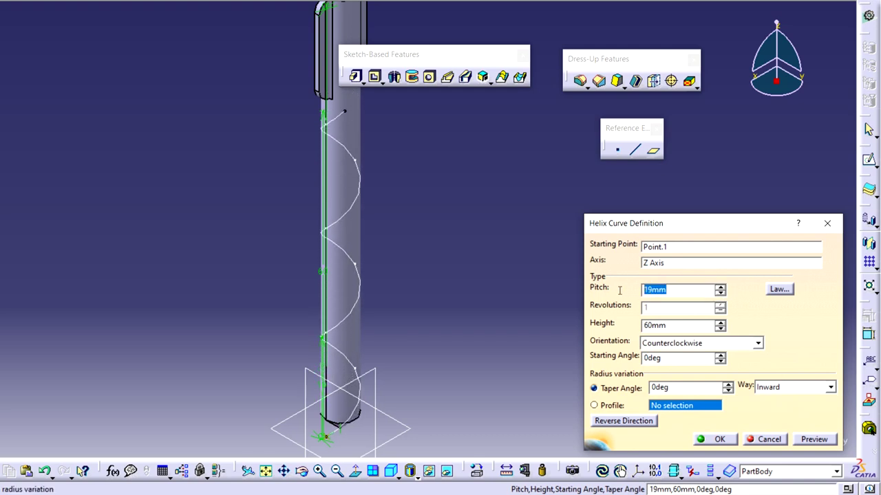
pyautogui.write('25')
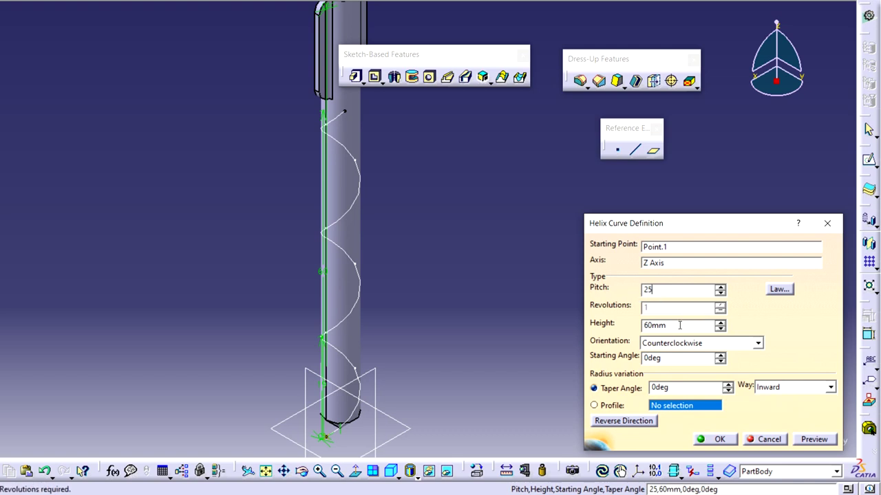
pyautogui.click(672, 326)
pyautogui.moveTo(507, 268); pyautogui.dragTo(488, 301, button='middle')
pyautogui.click(708, 440)
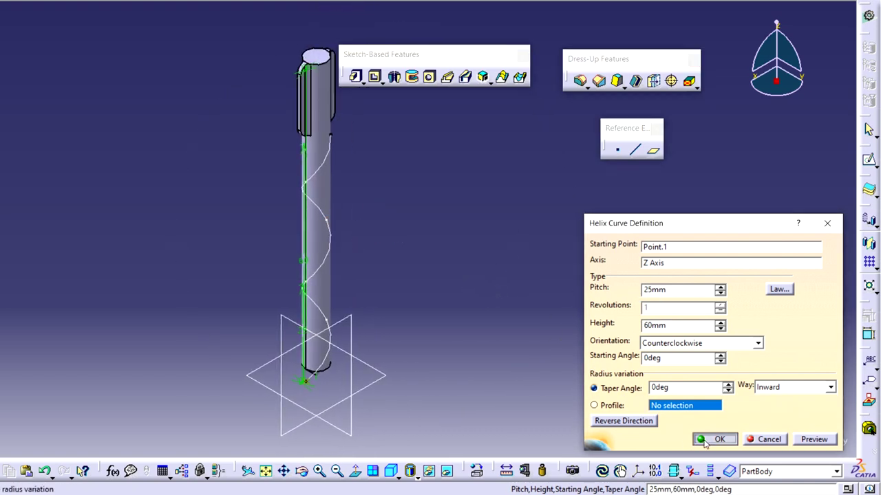
pyautogui.moveTo(523, 366); pyautogui.dragTo(508, 352, button='middle')
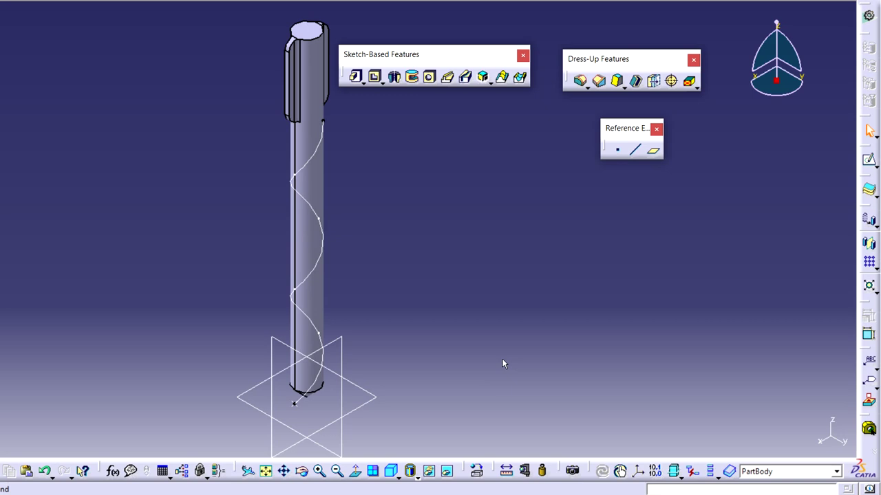
# Step: Create a reference plane of type Normal to curve on the helix, passing through its starting point
pyautogui.click(322, 361)
pyautogui.click(304, 408)
pyautogui.hotkey('alt', 'Tab')
pyautogui.click(655, 153)
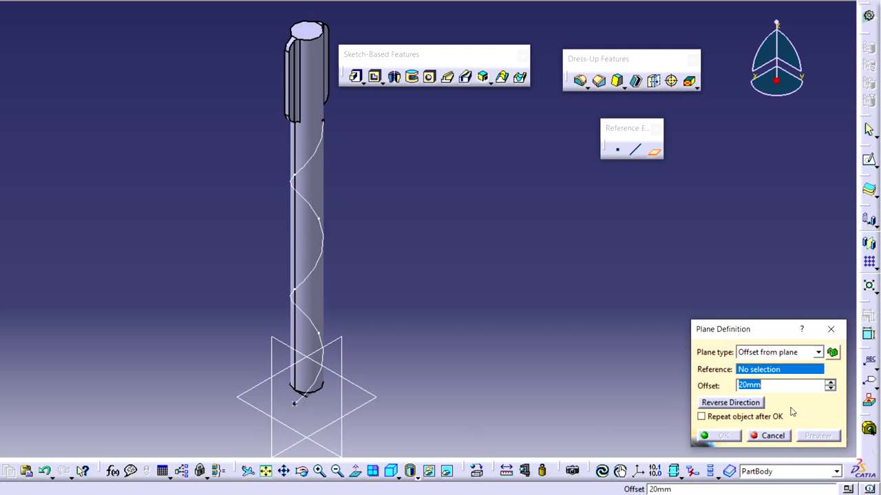
pyautogui.click(792, 352)
pyautogui.click(759, 432)
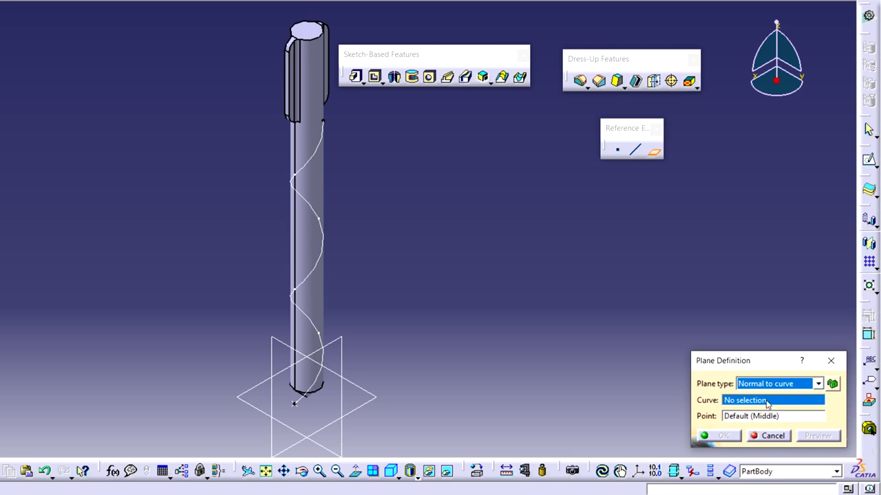
pyautogui.click(767, 402)
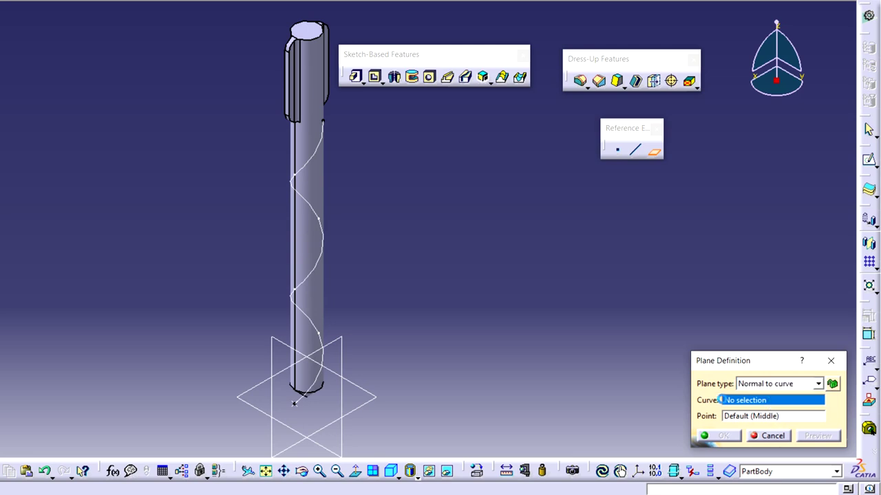
pyautogui.click(318, 268)
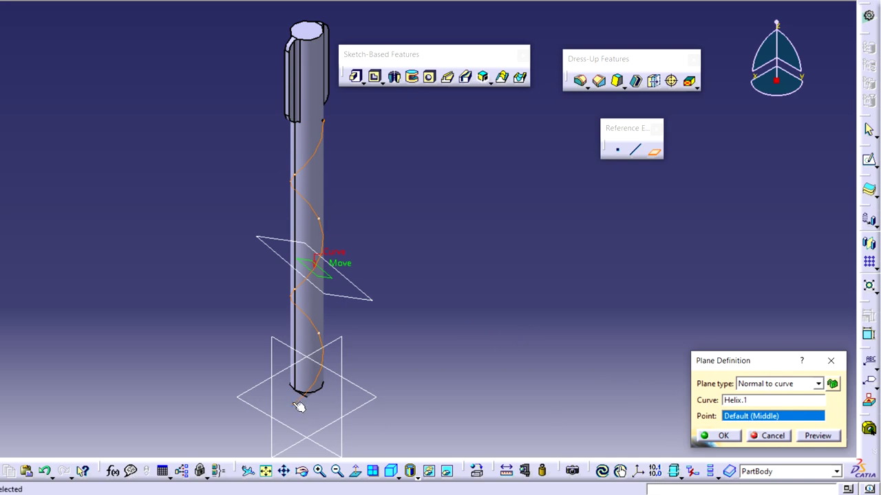
pyautogui.click(295, 401)
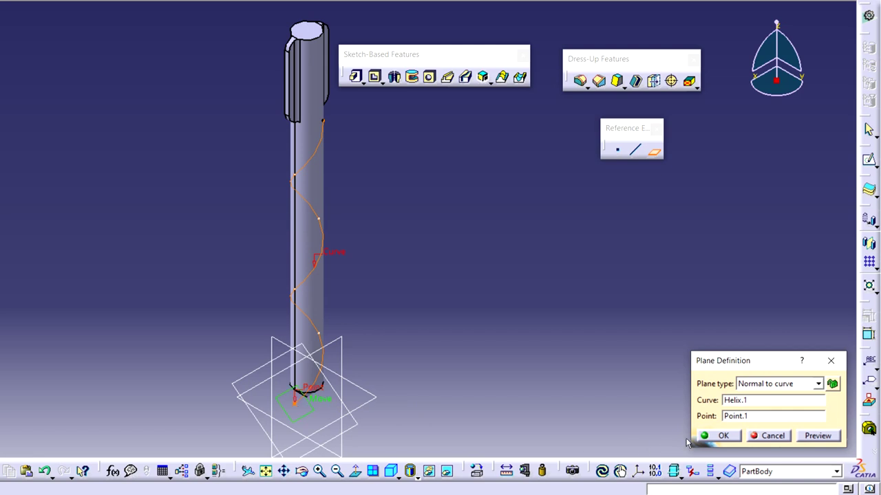
pyautogui.click(720, 436)
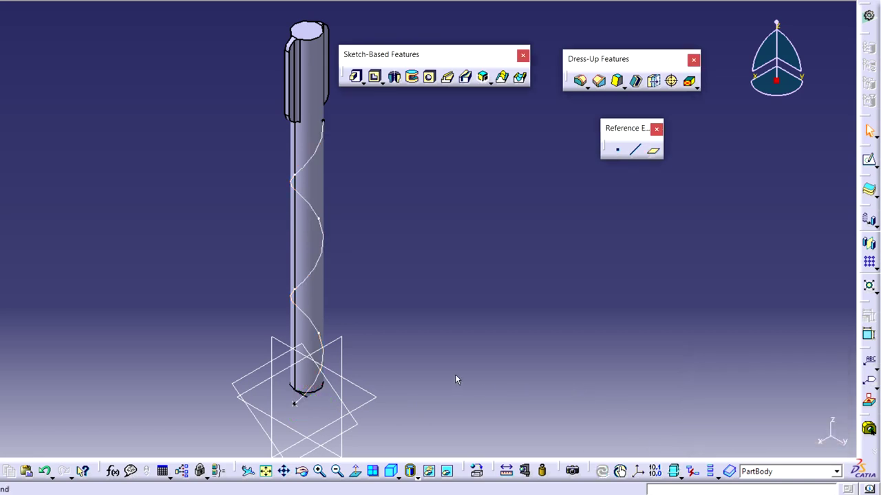
# Step: Open a sketch on the new plane normal to the helix, viewed square-on around the helix's starting point
pyautogui.moveTo(478, 384); pyautogui.dragTo(537, 311, button='middle')
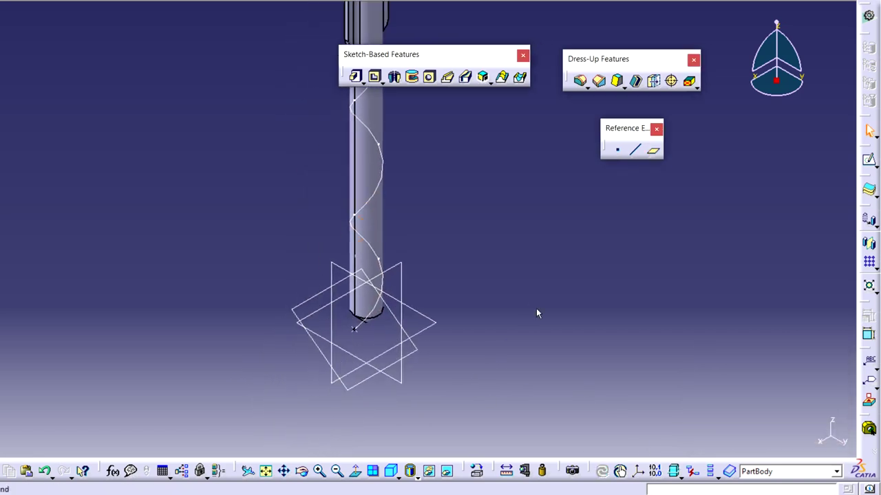
pyautogui.click(418, 352)
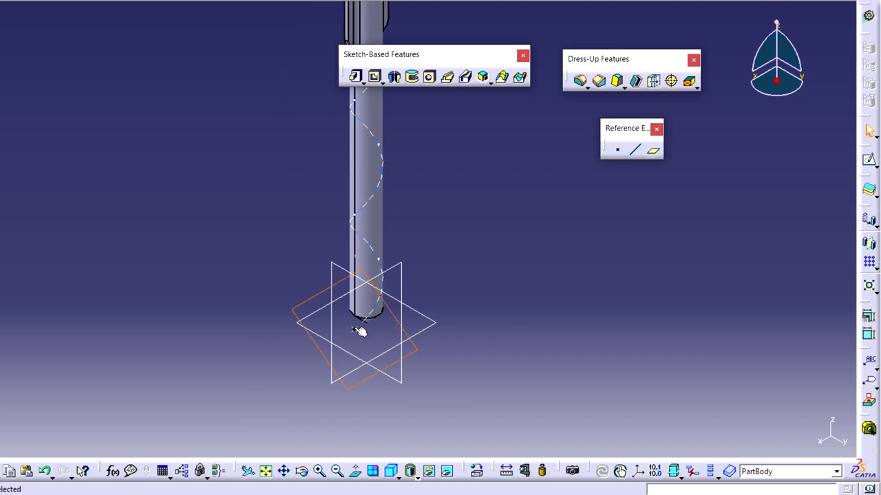
pyautogui.click(568, 285)
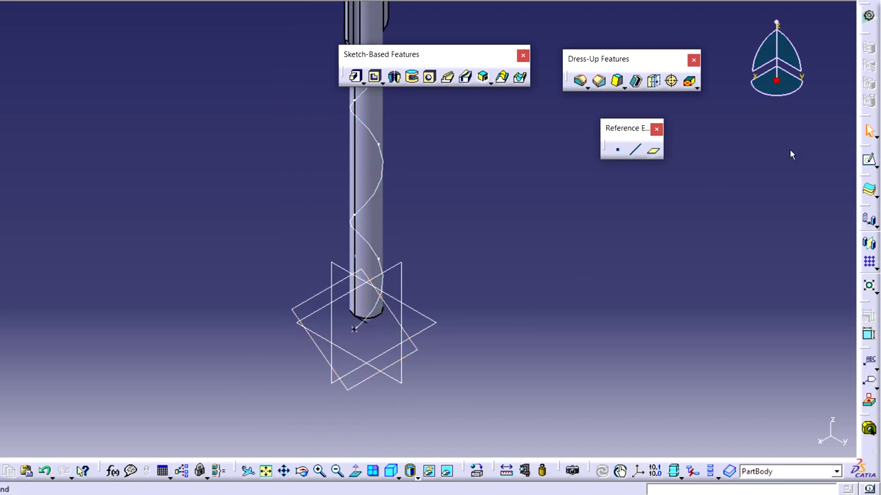
pyautogui.click(868, 160)
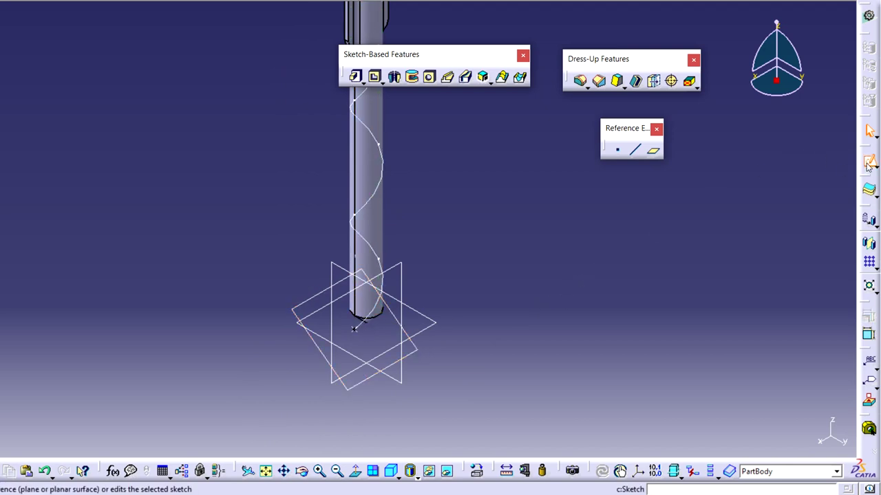
pyautogui.click(420, 352)
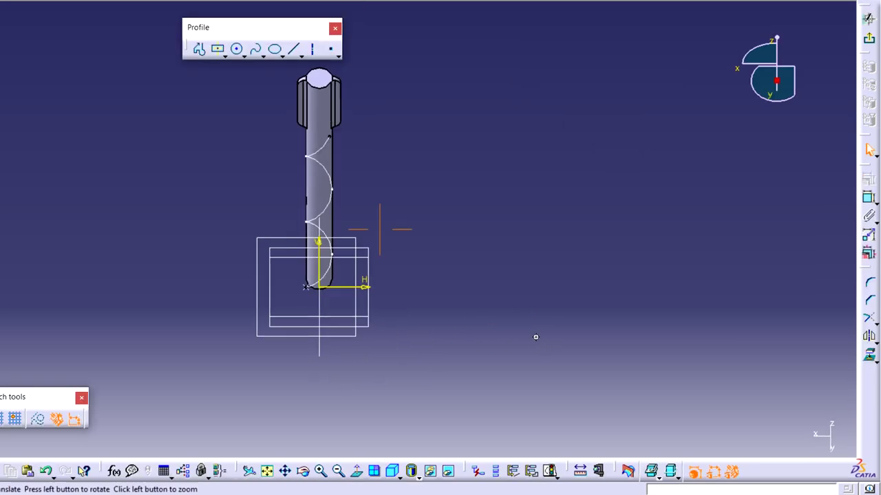
pyautogui.moveTo(535, 337)
pyautogui.mouseDown(button='middle')
pyautogui.moveTo(675, 295)
pyautogui.moveTo(665, 252)
pyautogui.moveTo(499, 241)
pyautogui.moveTo(525, 214)
pyautogui.mouseUp(button='middle')
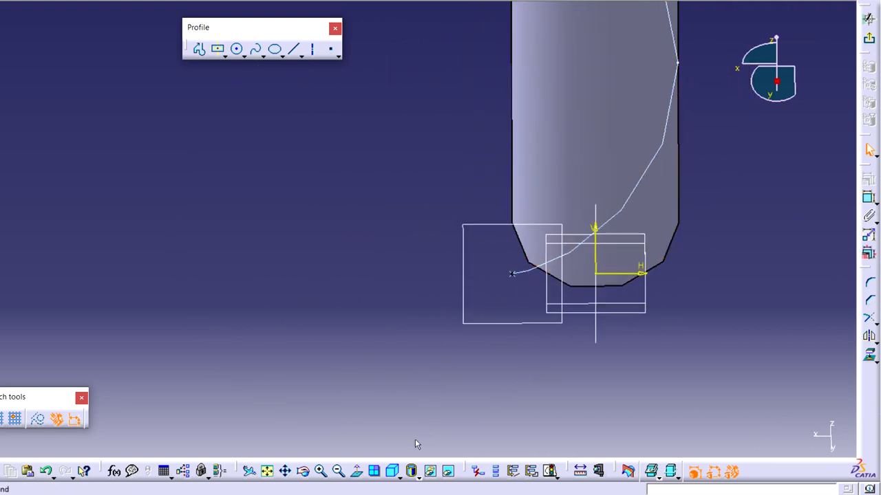
pyautogui.click(355, 471)
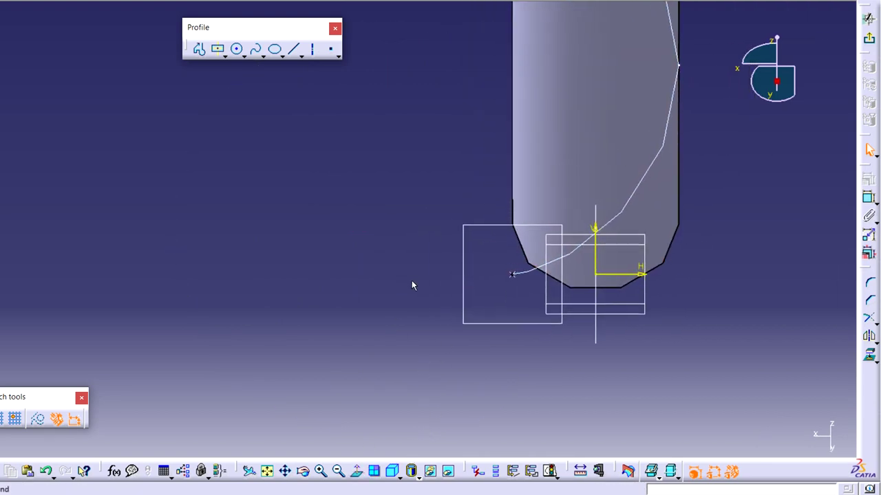
# Step: Draw a circle about 2 mm in diameter centred on the helix's starting point
pyautogui.click(238, 51)
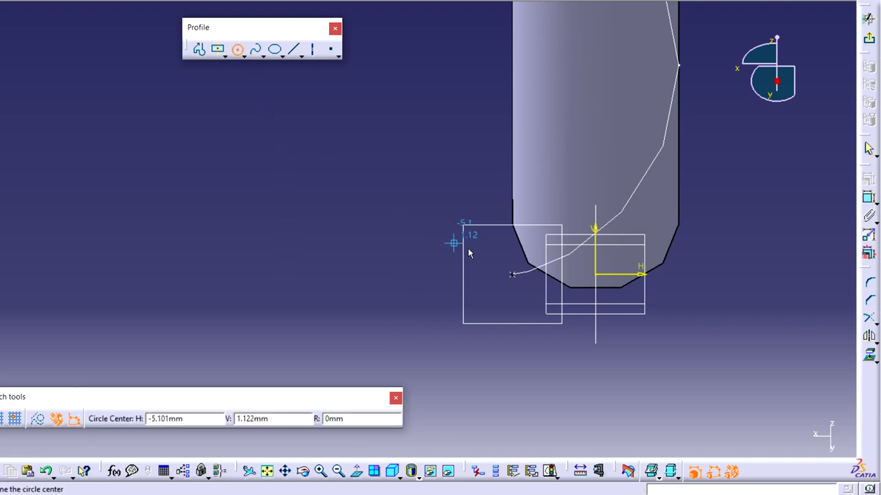
pyautogui.click(513, 275)
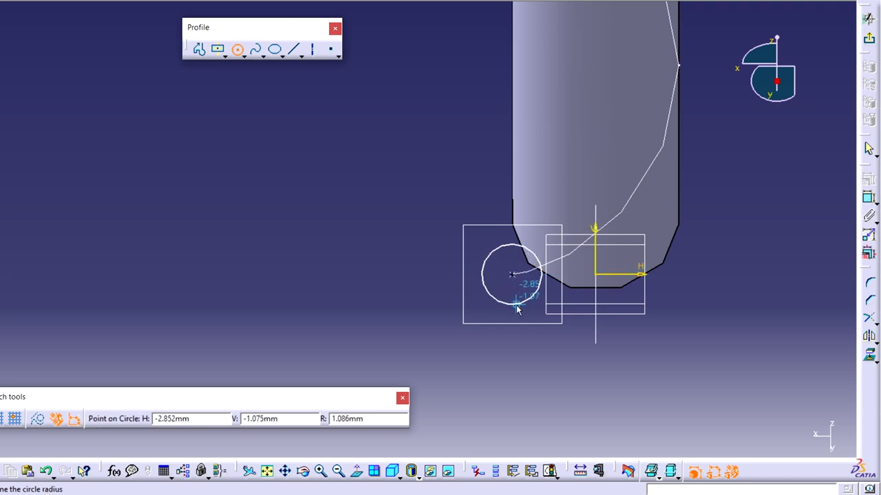
pyautogui.click(513, 304)
# Step: Dimension the circle and set its diameter to 4 mm
pyautogui.click(868, 198)
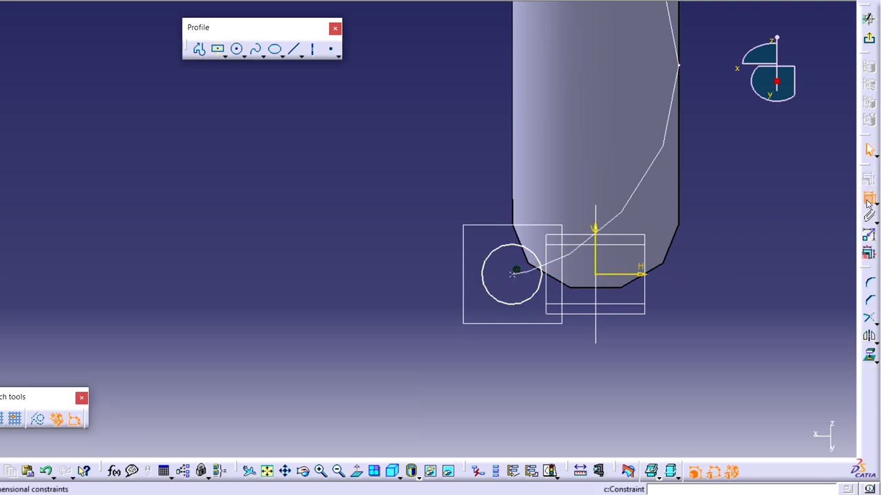
pyautogui.click(514, 248)
pyautogui.click(413, 238)
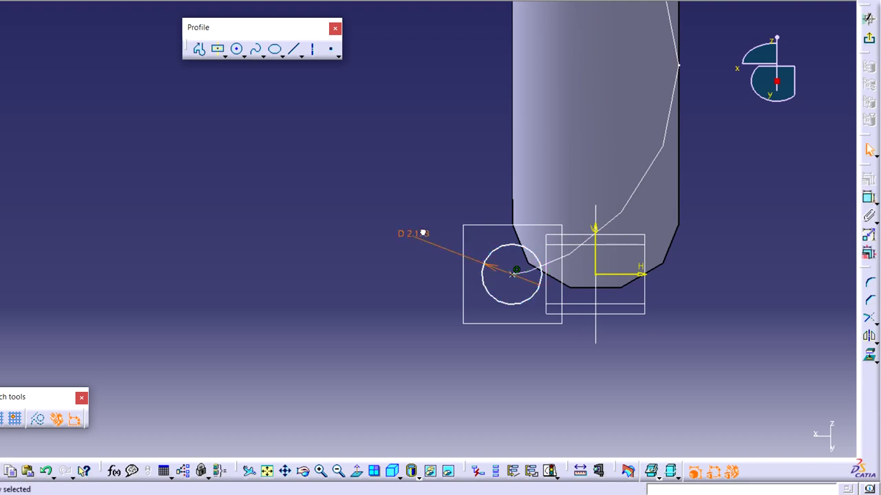
pyautogui.doubleClick(413, 235)
pyautogui.write('4')
pyautogui.press('Return')
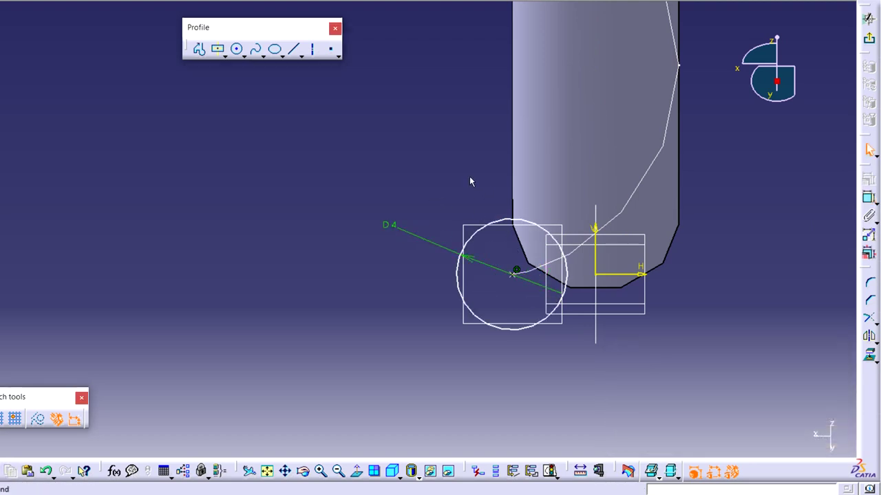
# Step: Move the 4 mm circle off the helix's starting point, outward from the drill axis
pyautogui.keyDown('ctrl'); pyautogui.moveTo(472, 181); pyautogui.dragTo(465, 272, button='middle'); pyautogui.keyUp('ctrl')
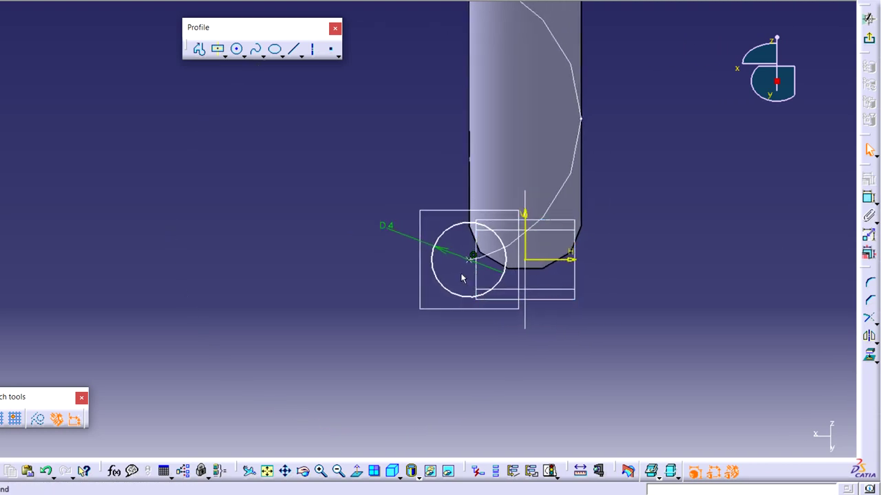
pyautogui.moveTo(474, 262); pyautogui.dragTo(452, 256)
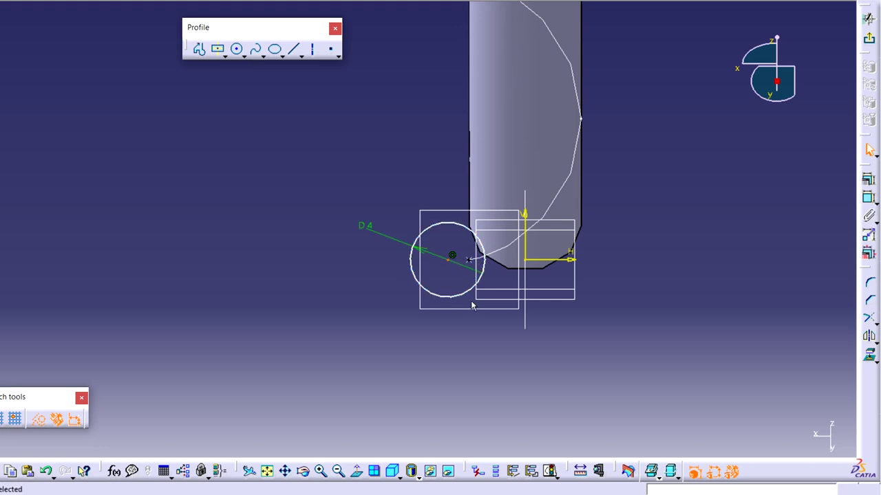
# Step: Constrain the 4 mm circle's centre coincident with the helix's starting point and finish the sketch
pyautogui.click(476, 338)
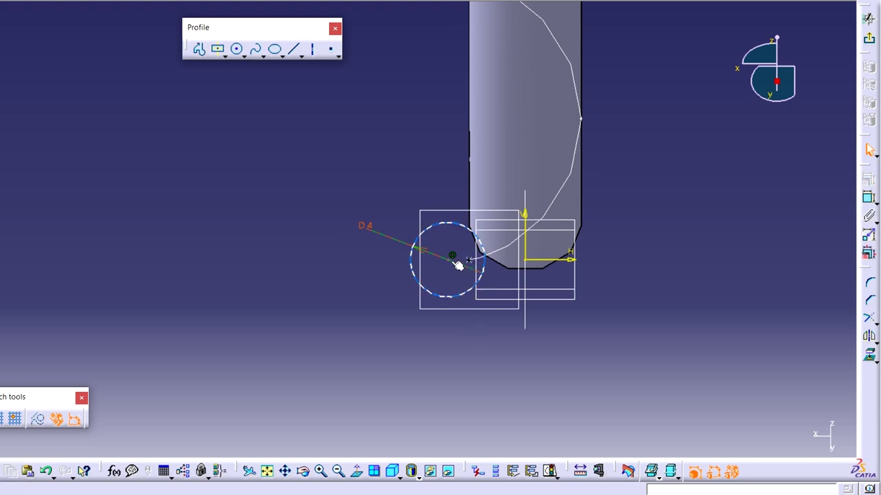
pyautogui.click(453, 262)
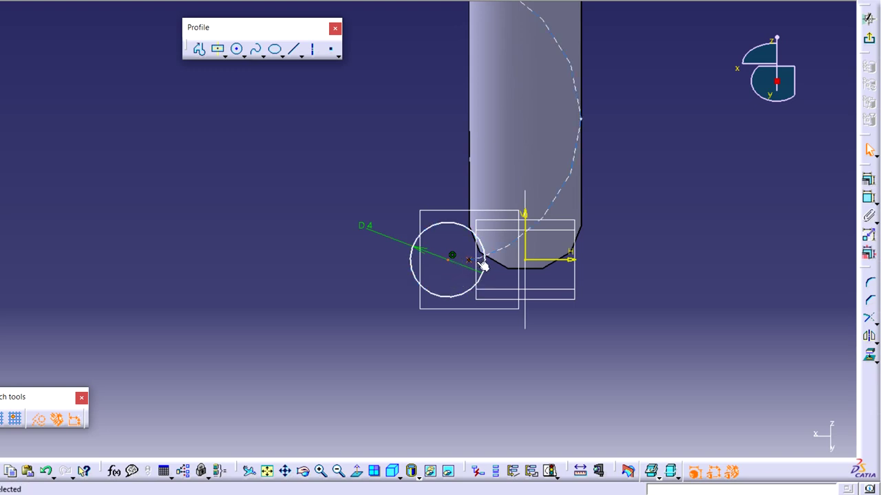
pyautogui.click(866, 180)
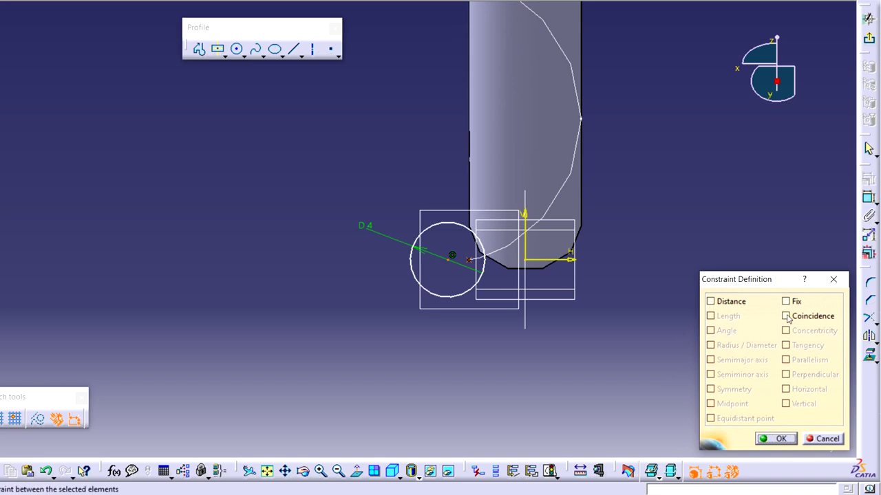
pyautogui.click(788, 317)
pyautogui.click(776, 439)
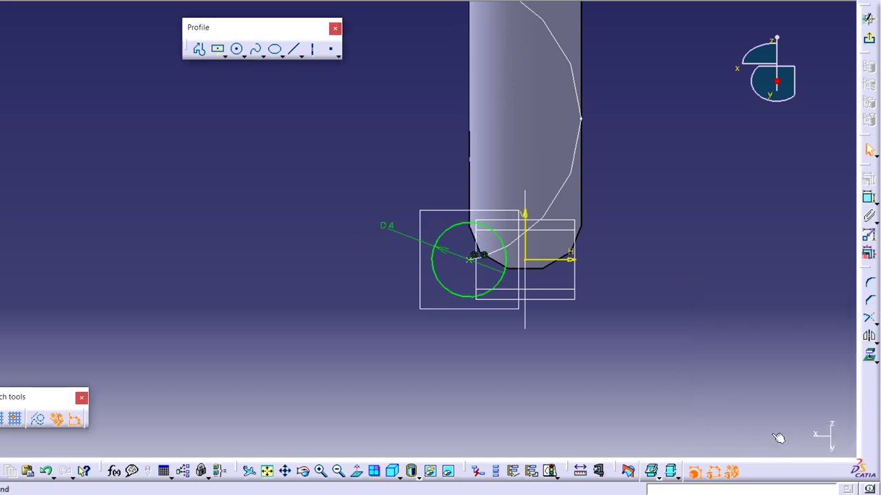
pyautogui.click(869, 42)
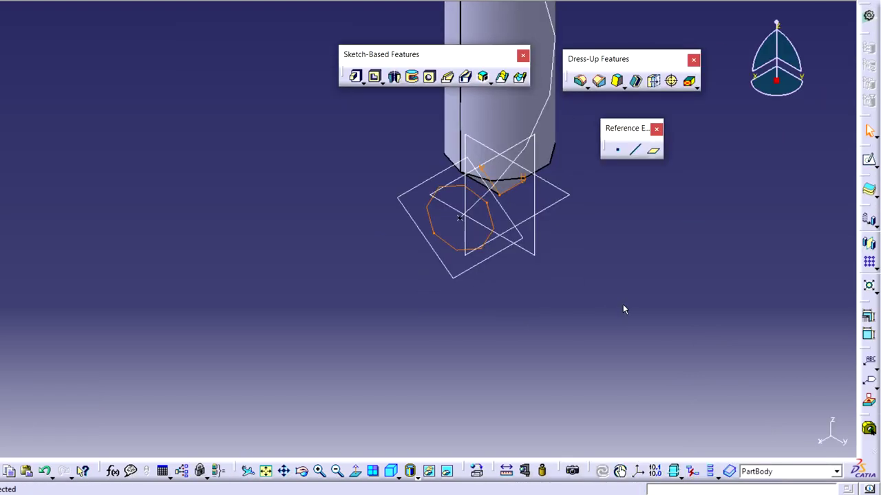
# Step: Cut the first flute with a Slot, sweeping the 4 mm circle sketch along the helix with Keep angle profile control
pyautogui.moveTo(610, 275); pyautogui.dragTo(495, 391, button='middle')
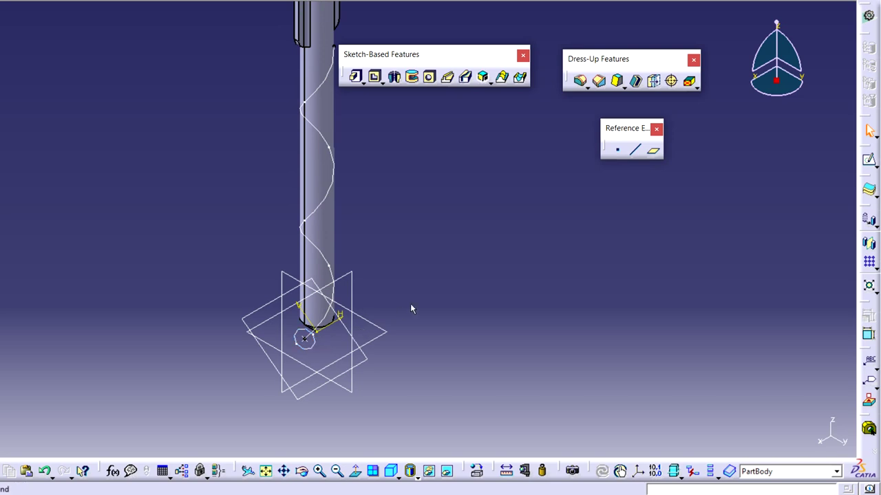
pyautogui.click(313, 344)
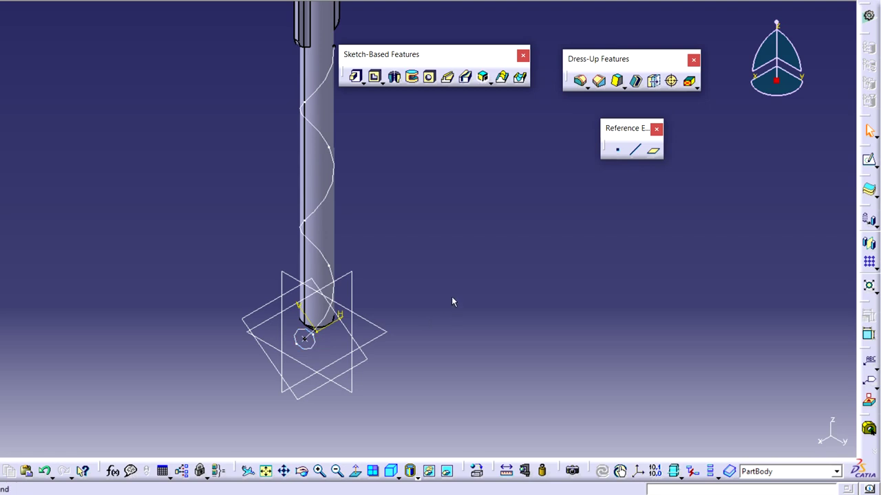
pyautogui.click(466, 77)
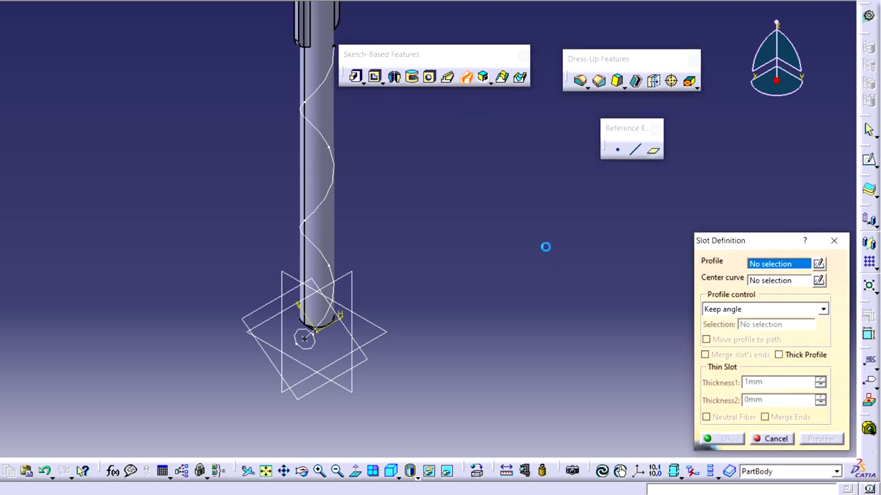
pyautogui.click(307, 340)
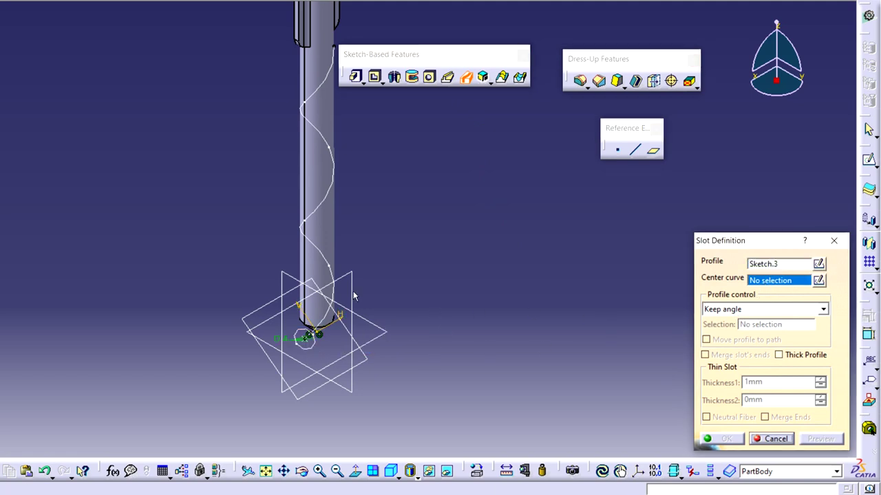
pyautogui.click(329, 262)
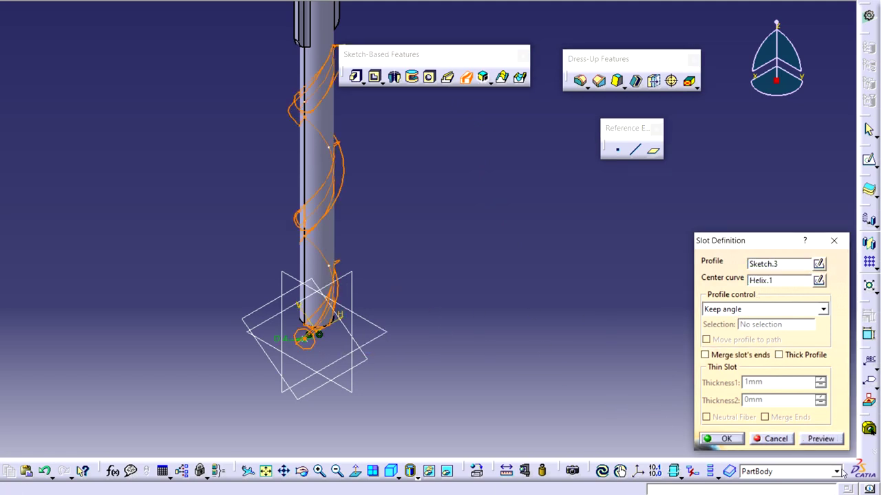
pyautogui.click(821, 439)
pyautogui.moveTo(532, 332); pyautogui.dragTo(575, 399, button='middle')
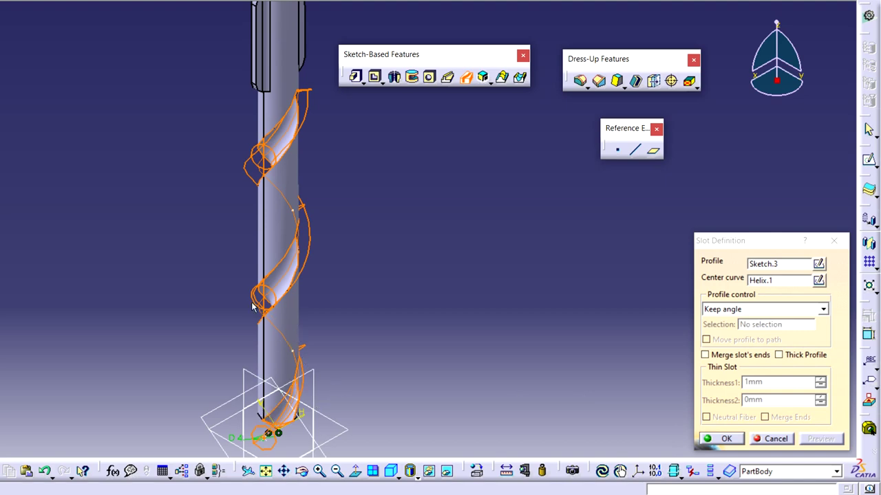
pyautogui.moveTo(292, 346); pyautogui.dragTo(318, 320, button='middle')
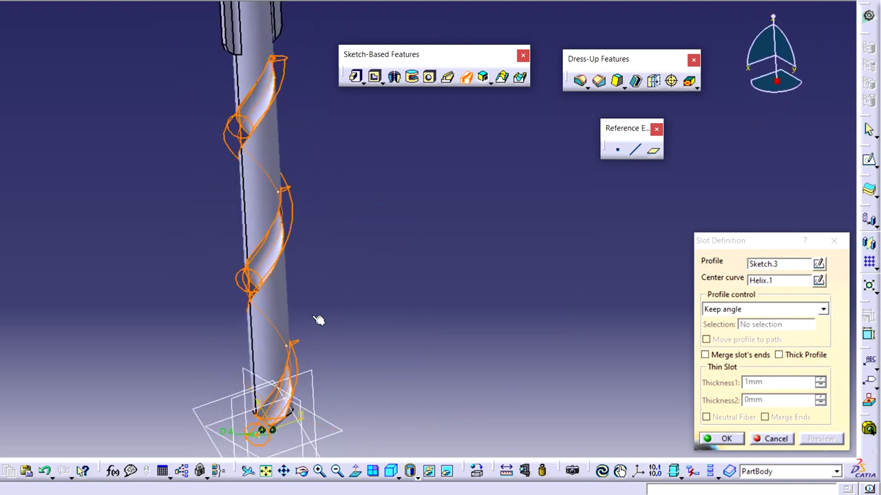
pyautogui.click(718, 439)
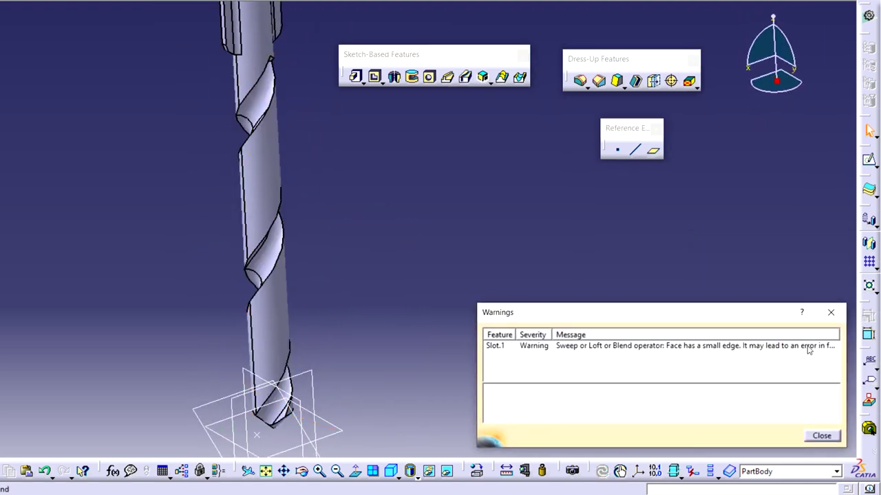
pyautogui.click(830, 313)
# Step: Inspect the flute cut around the bit and check the Helix Path 2 specification in Drill Bit.pdf
pyautogui.moveTo(385, 365); pyautogui.dragTo(422, 333, button='middle')
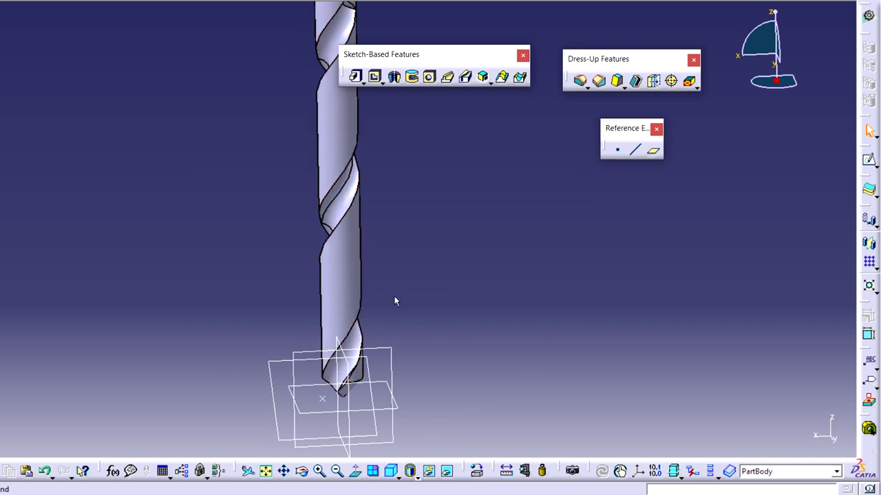
pyautogui.moveTo(339, 324)
pyautogui.mouseDown(button='middle')
pyautogui.moveTo(329, 335)
pyautogui.moveTo(322, 289)
pyautogui.moveTo(339, 228)
pyautogui.moveTo(337, 338)
pyautogui.moveTo(404, 490)
pyautogui.moveTo(428, 435)
pyautogui.moveTo(481, 384)
pyautogui.moveTo(404, 405)
pyautogui.mouseUp(button='middle')
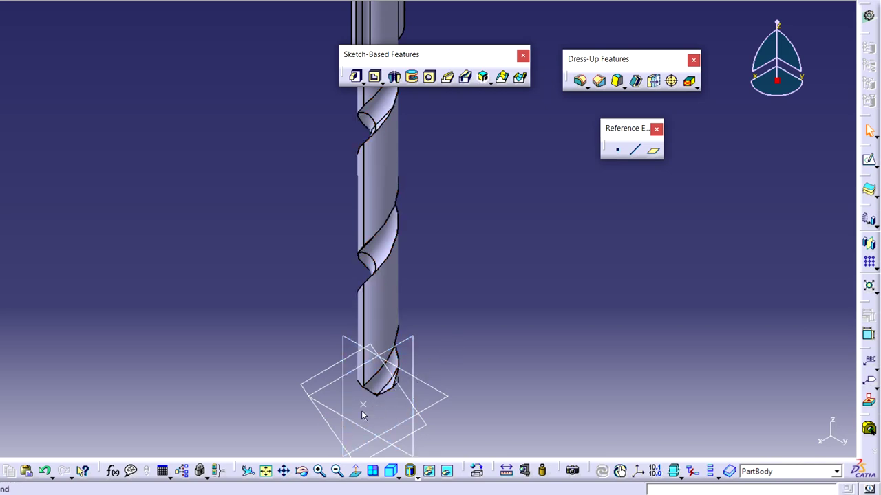
pyautogui.moveTo(463, 364)
pyautogui.mouseDown(button='middle')
pyautogui.moveTo(390, 298)
pyautogui.moveTo(385, 283)
pyautogui.mouseUp(button='middle')
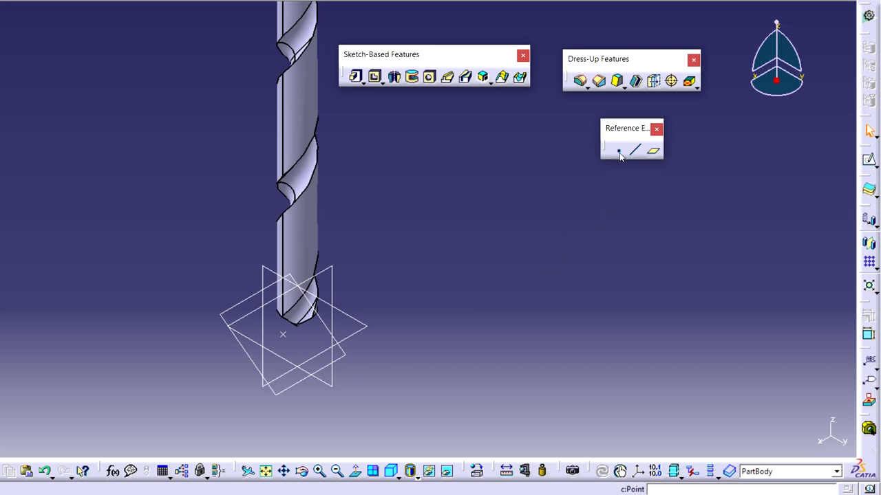
pyautogui.hotkey('alt', 'Tab')
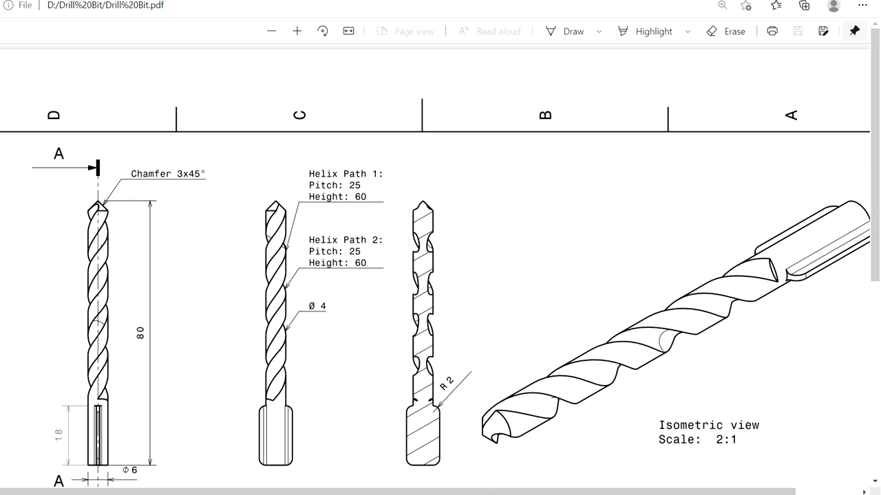
pyautogui.click(447, 450)
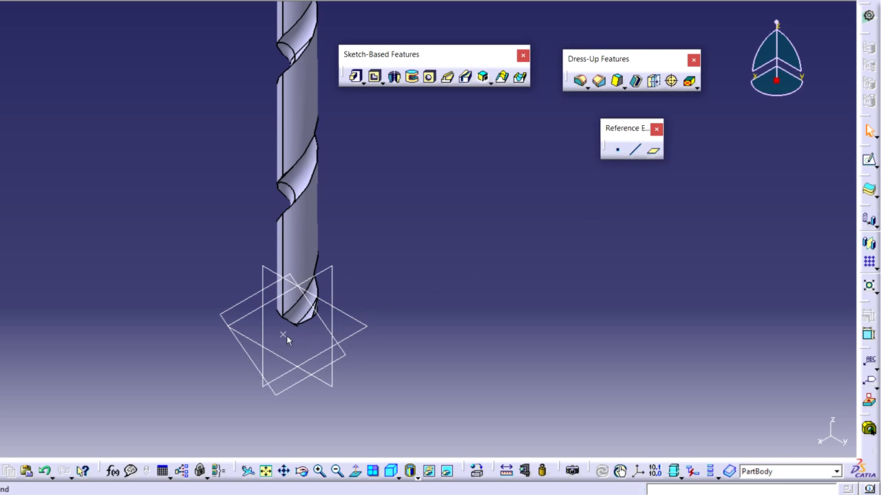
# Step: Create a coordinate reference point at X -3 mm, Y 0 mm, Z 0 mm
pyautogui.click(618, 152)
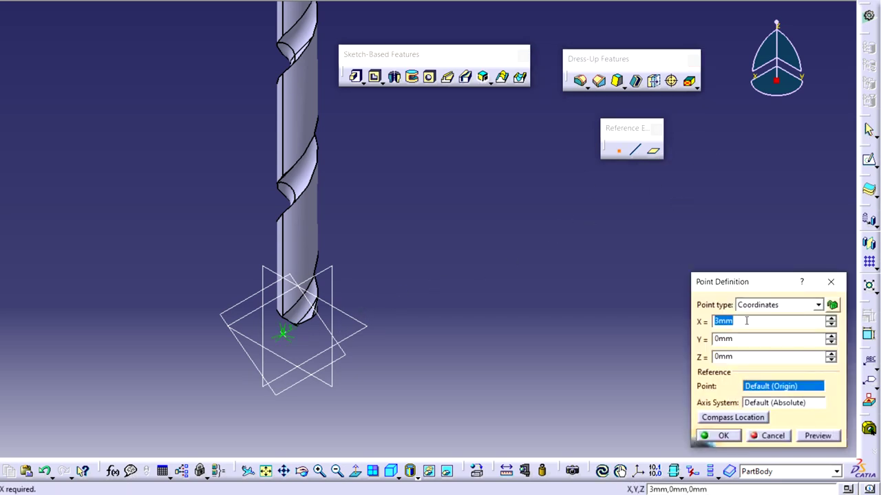
pyautogui.click(745, 321)
pyautogui.click(713, 321)
pyautogui.write('-')
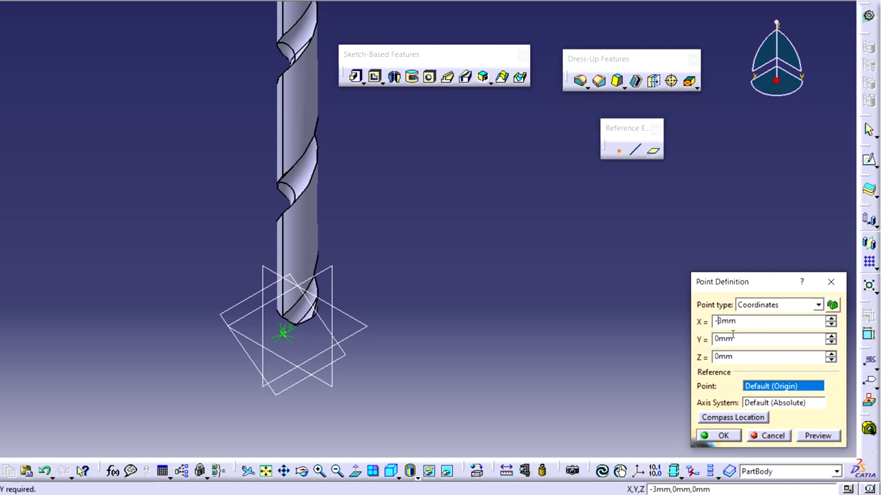
pyautogui.click(719, 436)
# Step: Start a second helix with the c:helix command, using the new point as its starting point and the Z axis as its axis
pyautogui.moveTo(477, 363); pyautogui.dragTo(452, 287, button='middle')
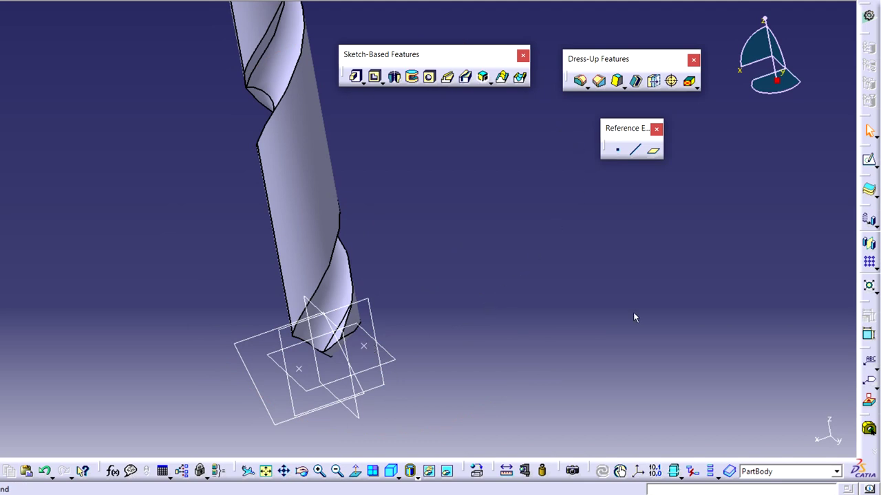
pyautogui.click(683, 488)
pyautogui.write('c')
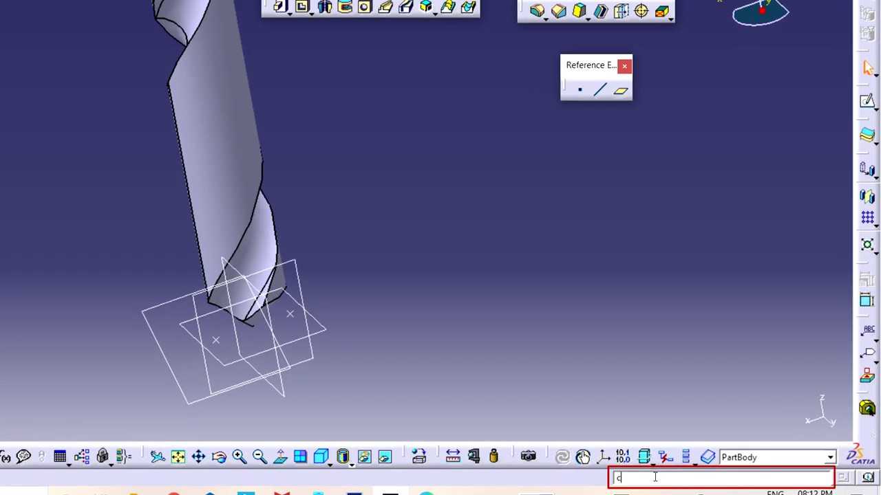
pyautogui.write(':')
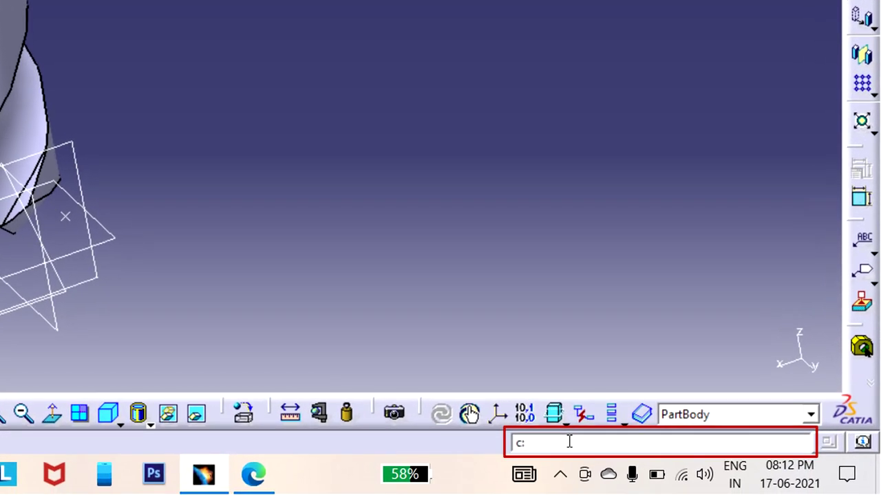
pyautogui.write('helix')
pyautogui.press('Return')
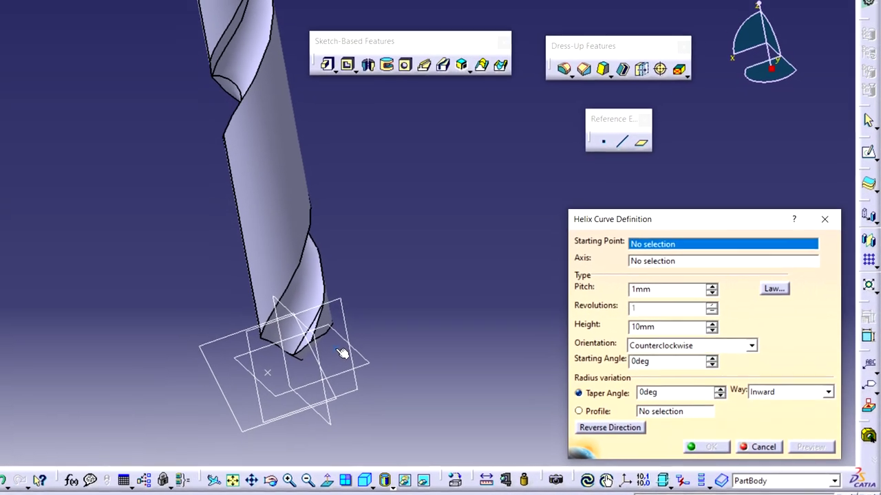
pyautogui.click(65, 216)
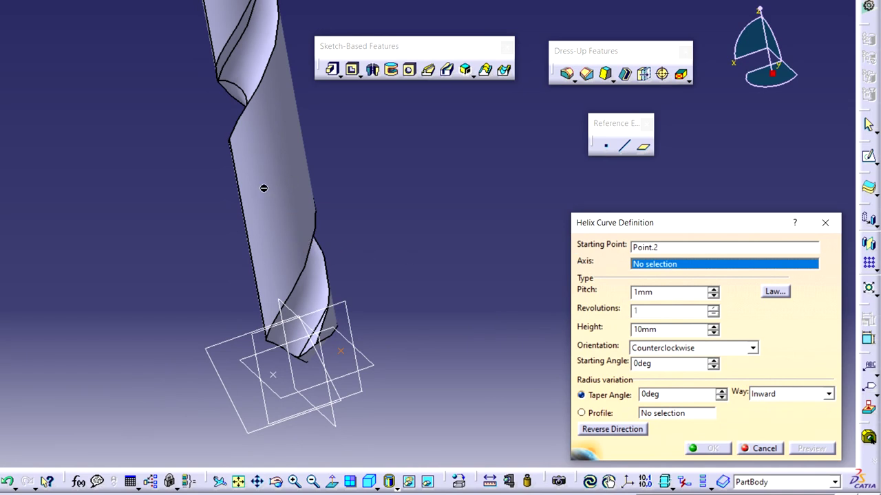
pyautogui.rightClick(632, 270)
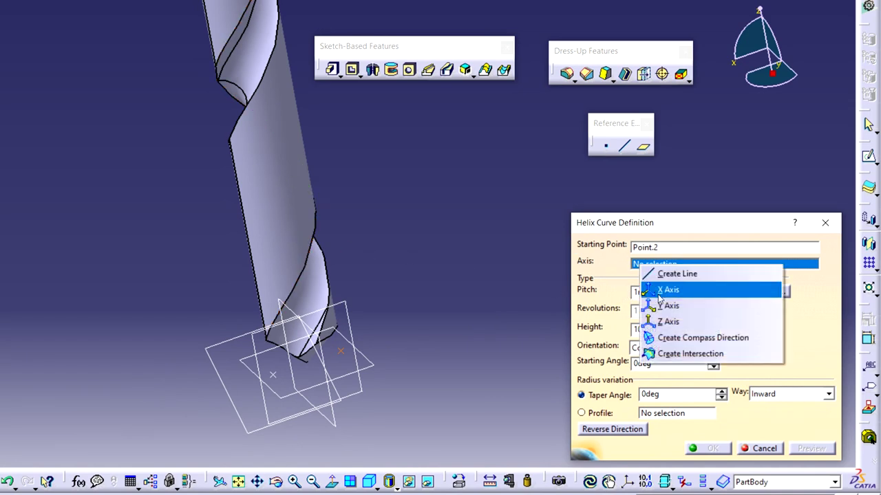
pyautogui.click(667, 322)
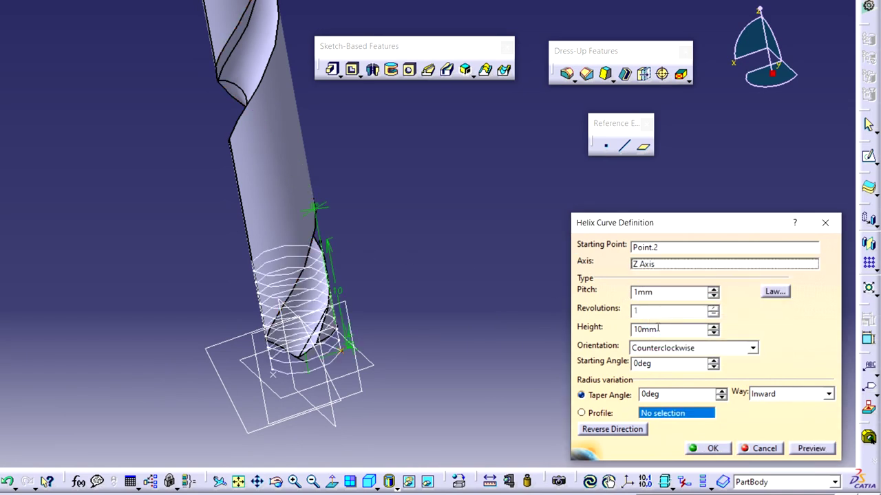
# Step: Set the second helix's pitch to 25 mm and height to 60 mm, and create it
pyautogui.moveTo(656, 293); pyautogui.dragTo(621, 293)
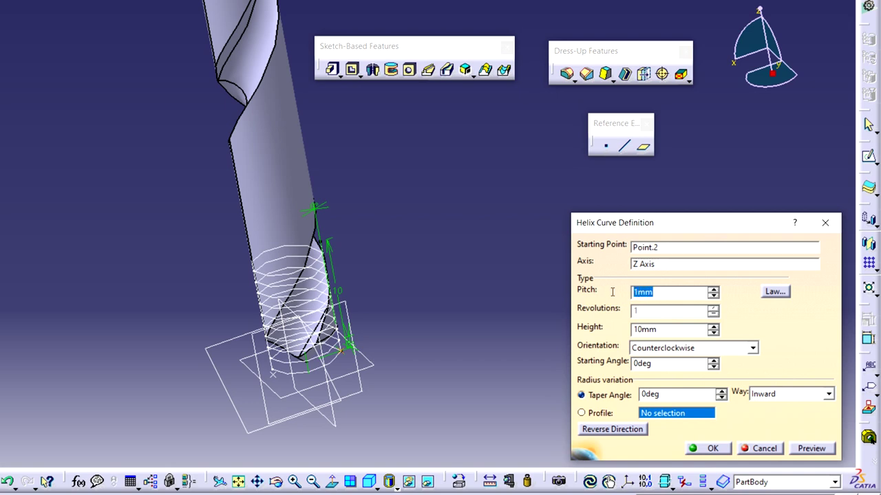
pyautogui.write('25')
pyautogui.moveTo(664, 330); pyautogui.dragTo(621, 333)
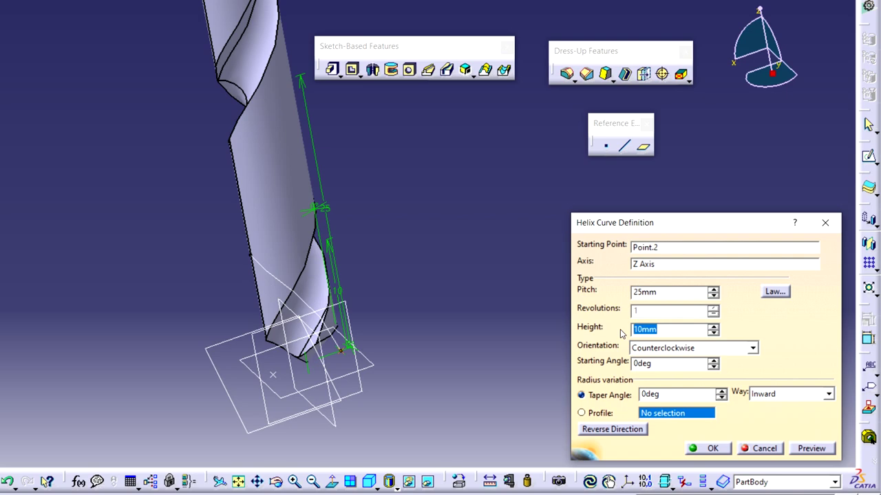
pyautogui.write('6')
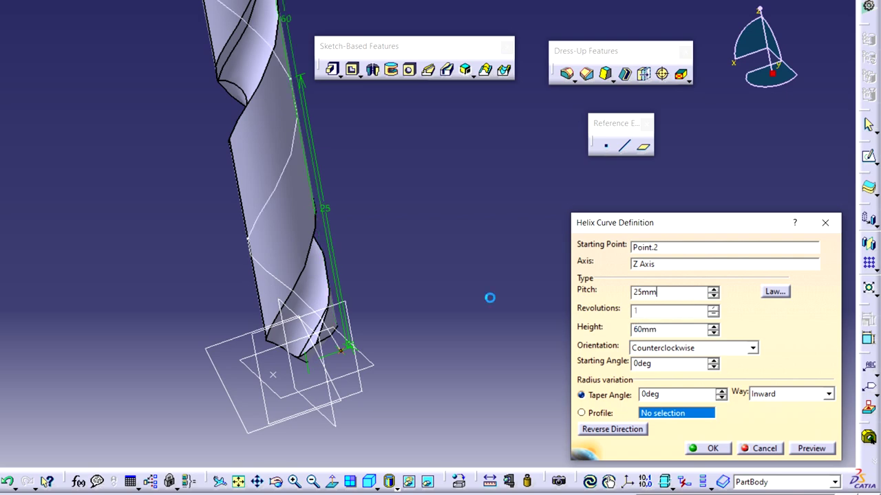
pyautogui.moveTo(399, 259)
pyautogui.mouseDown(button='middle')
pyautogui.moveTo(407, 324)
pyautogui.moveTo(428, 266)
pyautogui.moveTo(376, 385)
pyautogui.mouseUp(button='middle')
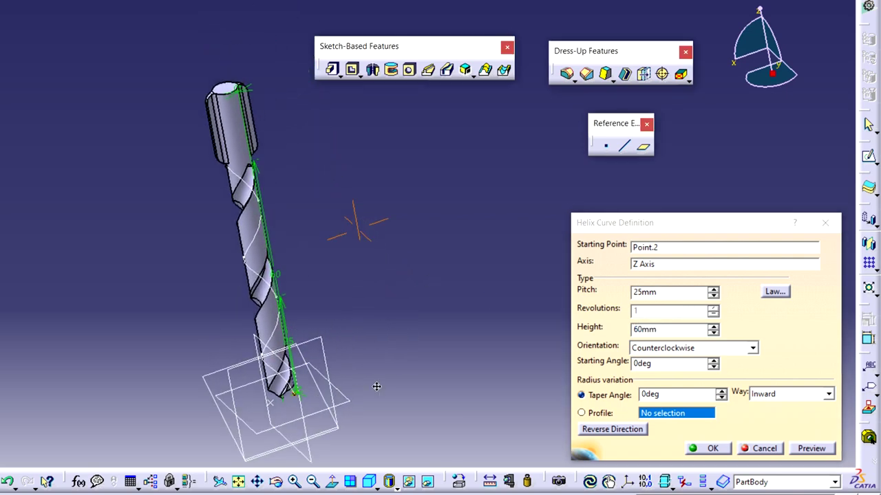
pyautogui.click(710, 449)
# Step: Create a reference plane normal to the second helix at its starting point
pyautogui.moveTo(519, 365)
pyautogui.mouseDown(button='middle')
pyautogui.moveTo(540, 373)
pyautogui.moveTo(574, 285)
pyautogui.moveTo(523, 246)
pyautogui.mouseUp(button='middle')
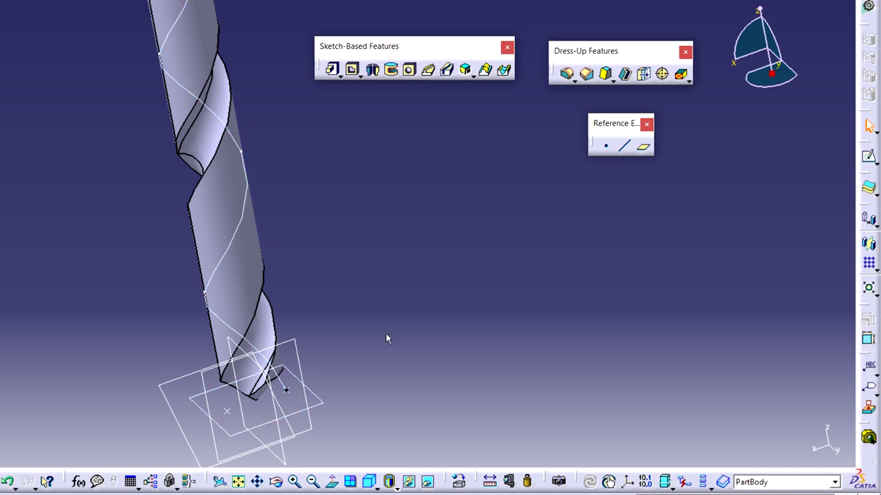
pyautogui.click(643, 146)
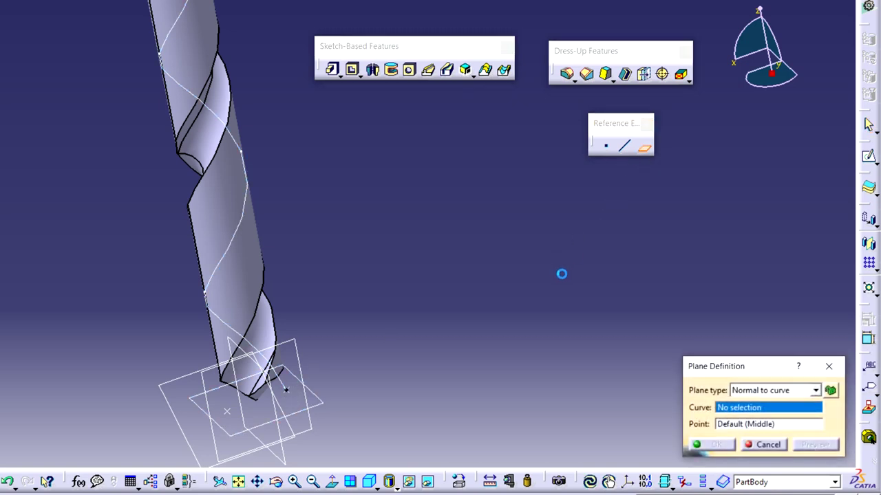
pyautogui.click(759, 398)
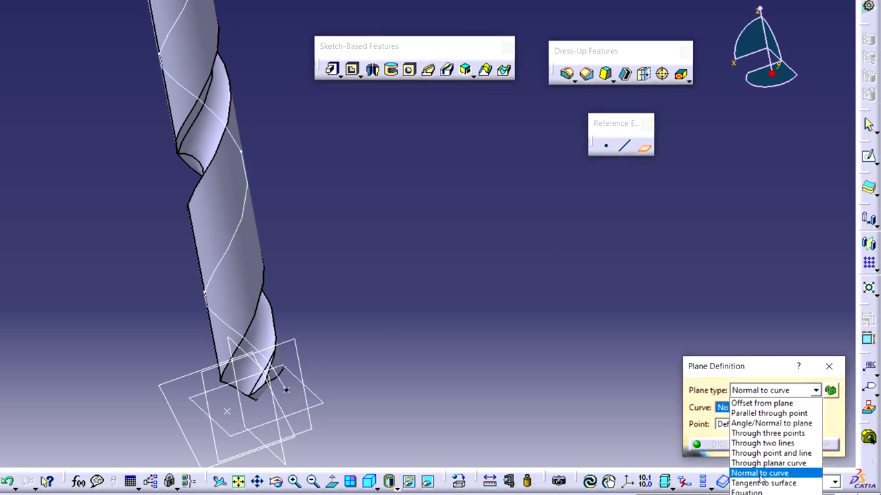
pyautogui.click(760, 473)
pyautogui.moveTo(576, 444); pyautogui.dragTo(412, 289, button='middle')
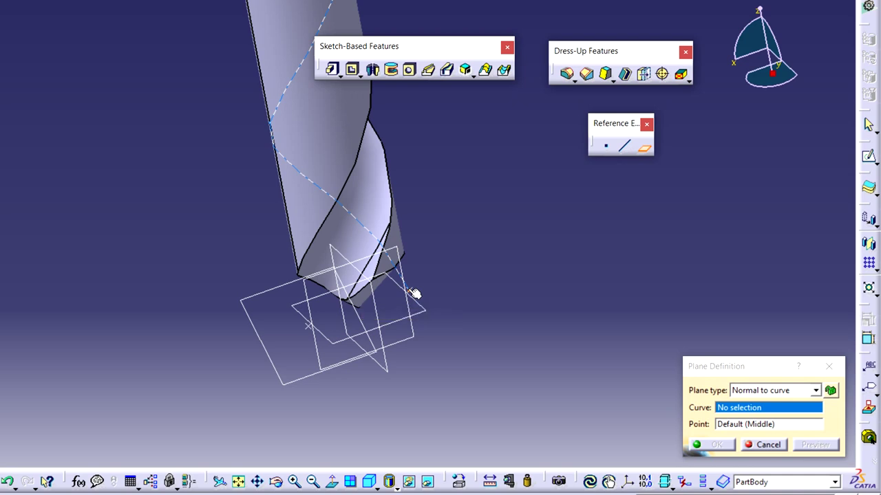
pyautogui.click(415, 293)
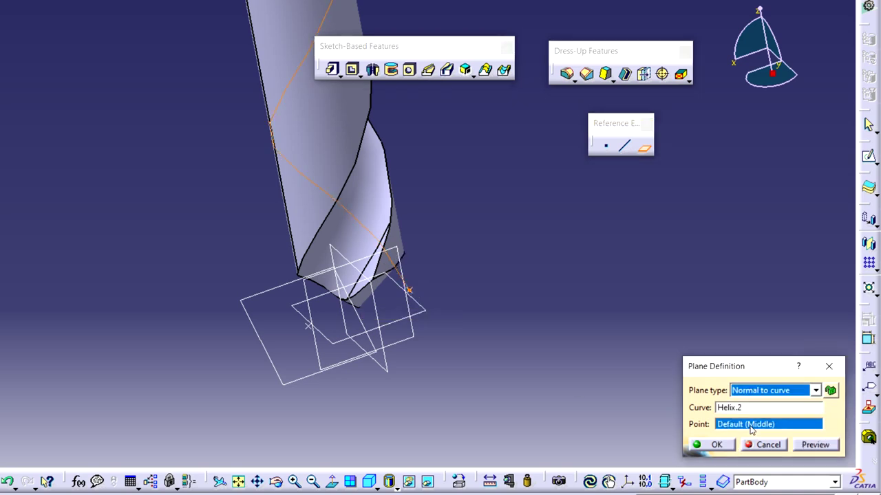
pyautogui.click(752, 429)
pyautogui.click(417, 294)
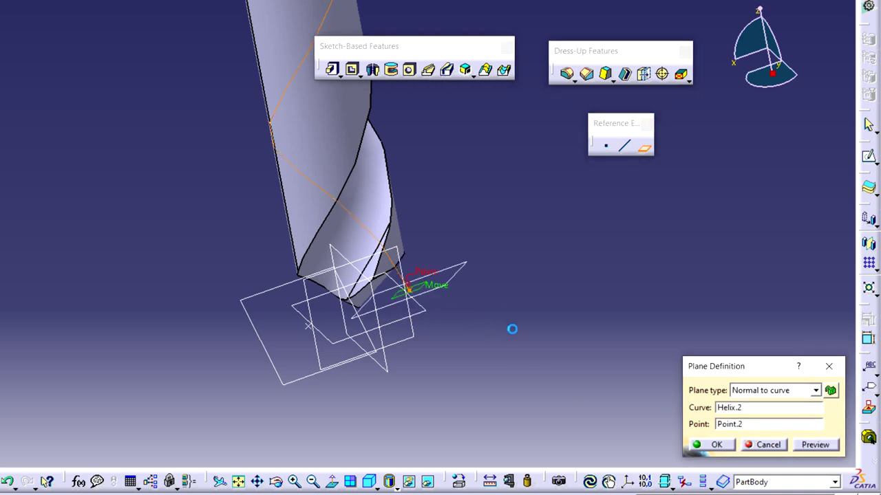
pyautogui.moveTo(512, 329); pyautogui.dragTo(497, 349, button='middle')
pyautogui.click(714, 445)
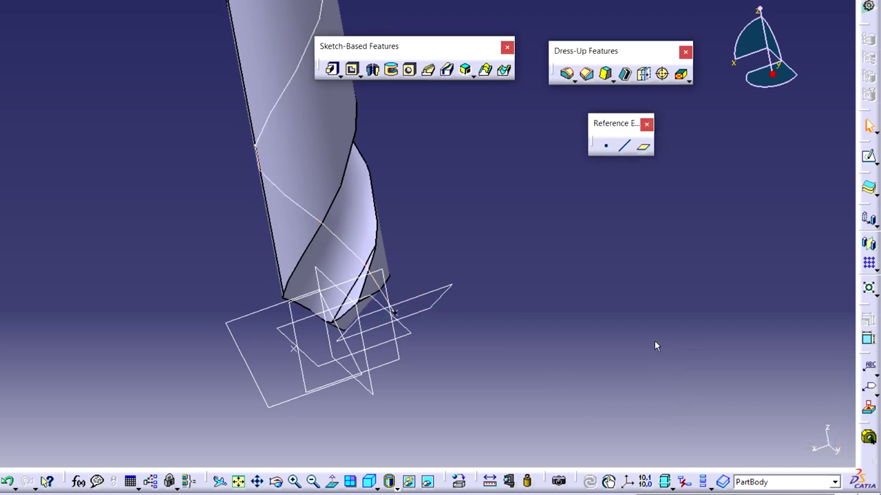
# Step: Sketch a circle about 1.5 mm in diameter on the new plane, centred at the second helix's starting point
pyautogui.moveTo(584, 275); pyautogui.dragTo(557, 346, button='middle')
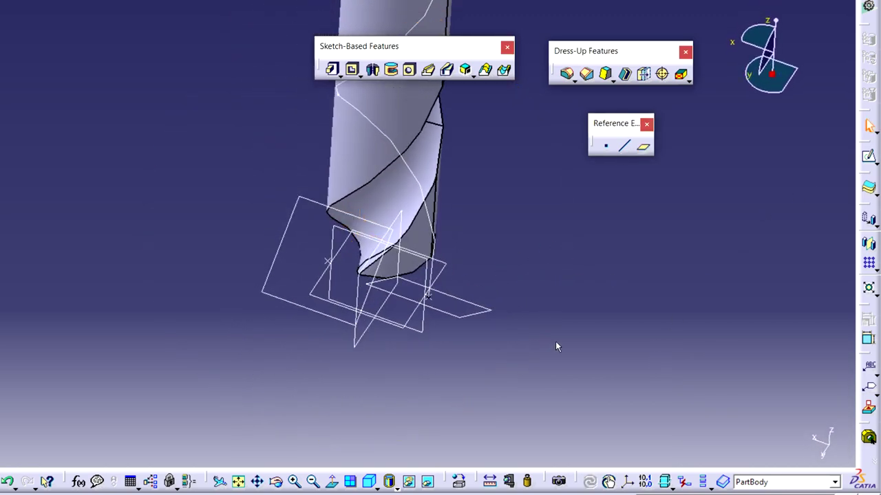
pyautogui.click(868, 157)
pyautogui.click(473, 312)
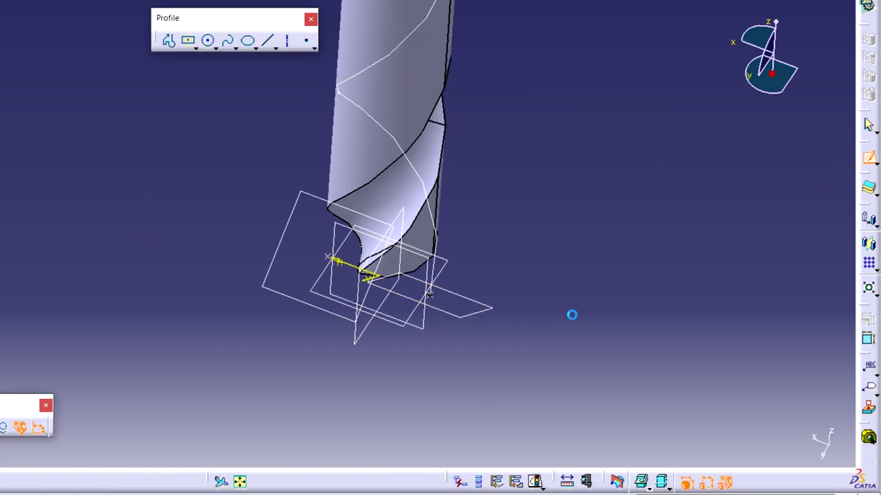
pyautogui.moveTo(594, 353)
pyautogui.mouseDown(button='middle')
pyautogui.moveTo(724, 287)
pyautogui.moveTo(550, 305)
pyautogui.mouseUp(button='middle')
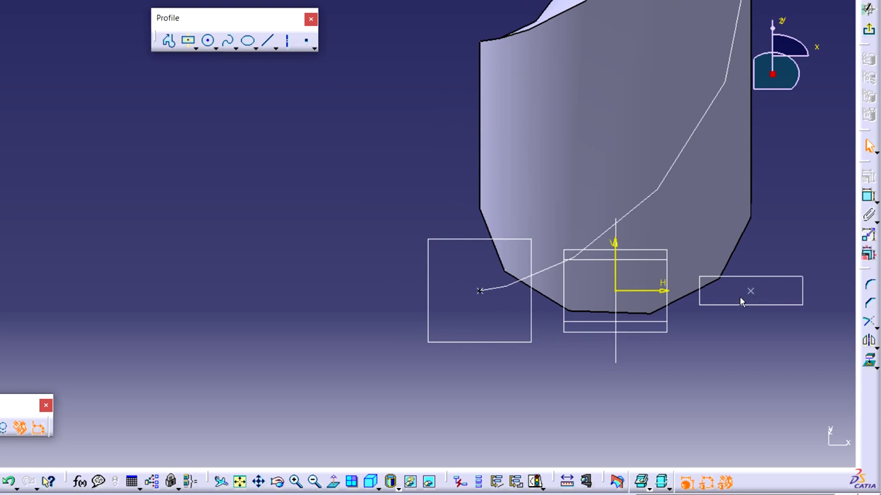
pyautogui.moveTo(678, 335)
pyautogui.mouseDown(button='middle')
pyautogui.moveTo(456, 321)
pyautogui.moveTo(450, 412)
pyautogui.moveTo(445, 347)
pyautogui.moveTo(263, 305)
pyautogui.mouseUp(button='middle')
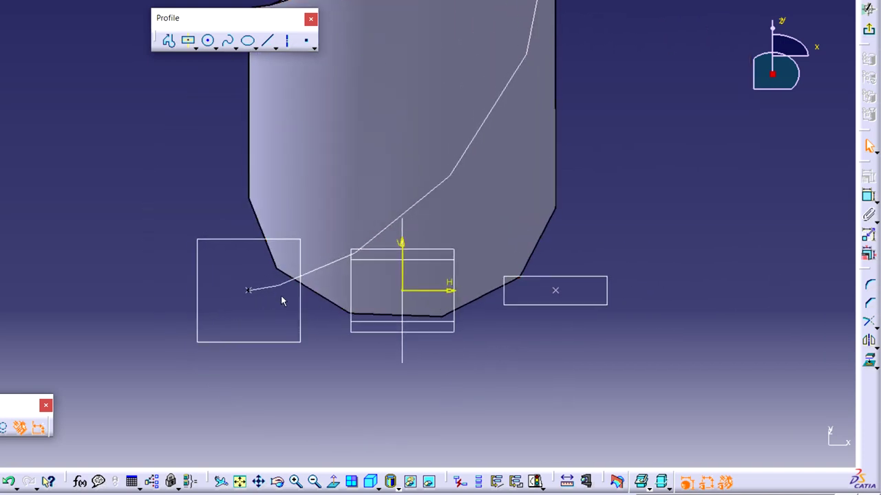
pyautogui.click(207, 41)
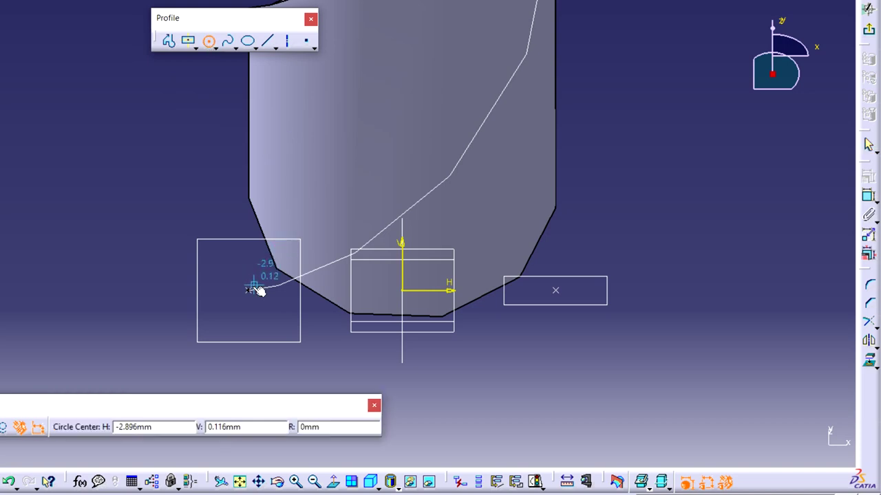
pyautogui.moveTo(365, 254); pyautogui.dragTo(389, 412, button='middle')
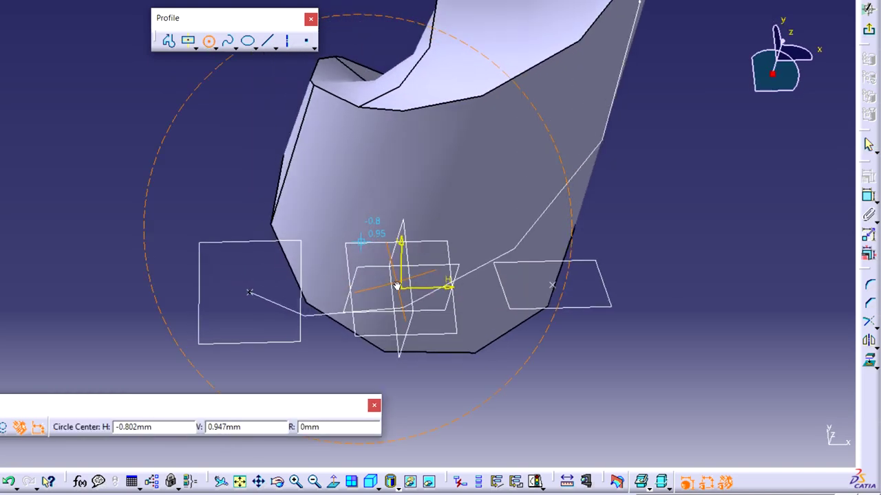
pyautogui.click(332, 482)
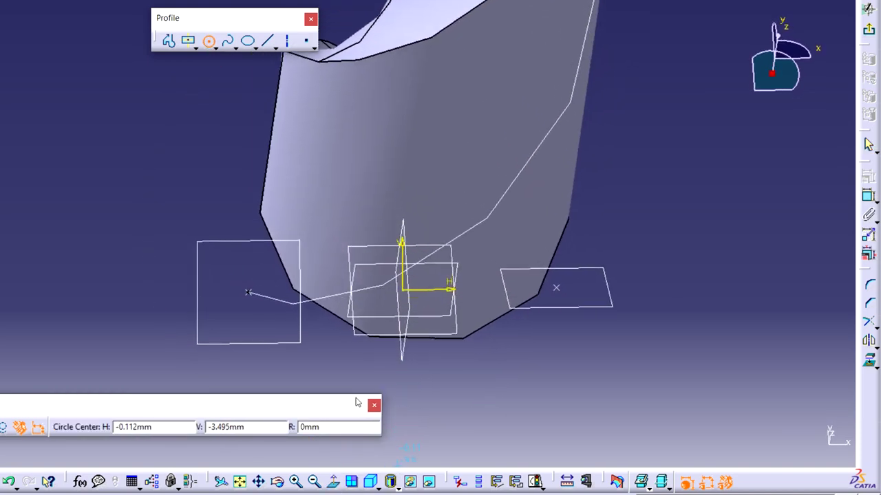
pyautogui.click(248, 291)
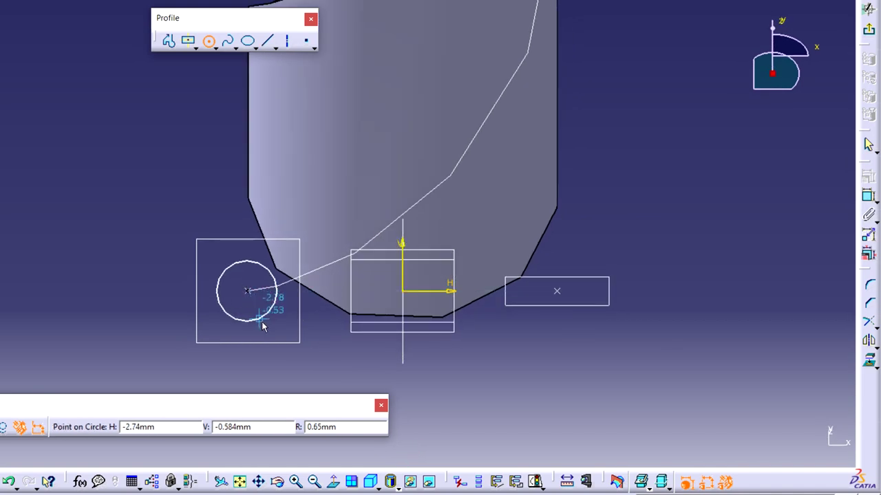
pyautogui.click(265, 331)
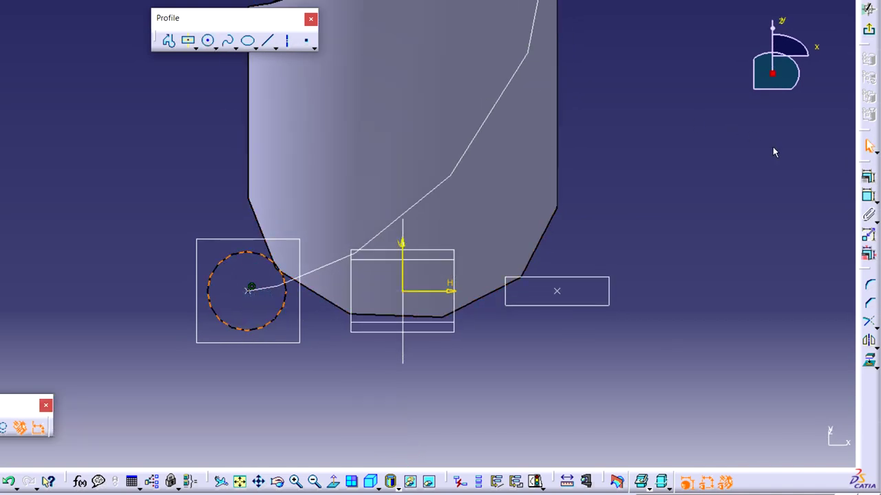
# Step: Dimension the circle's diameter and set it to 4 mm
pyautogui.click(868, 196)
pyautogui.click(234, 253)
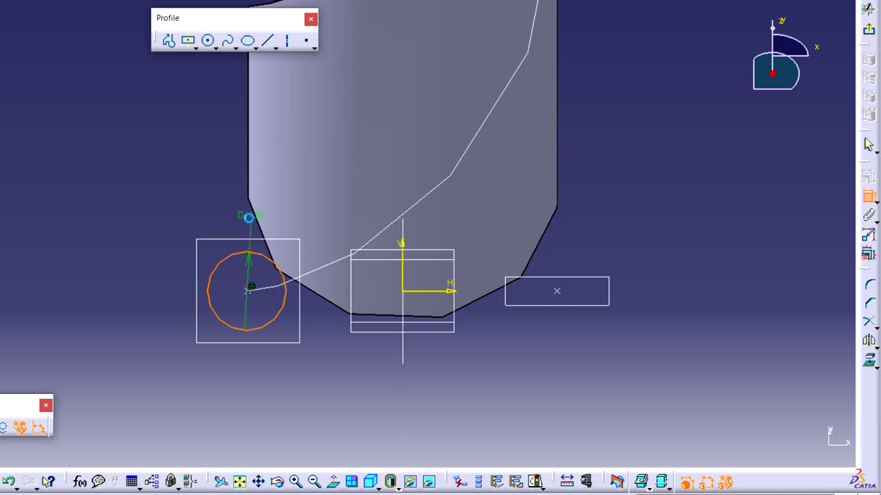
pyautogui.doubleClick(206, 204)
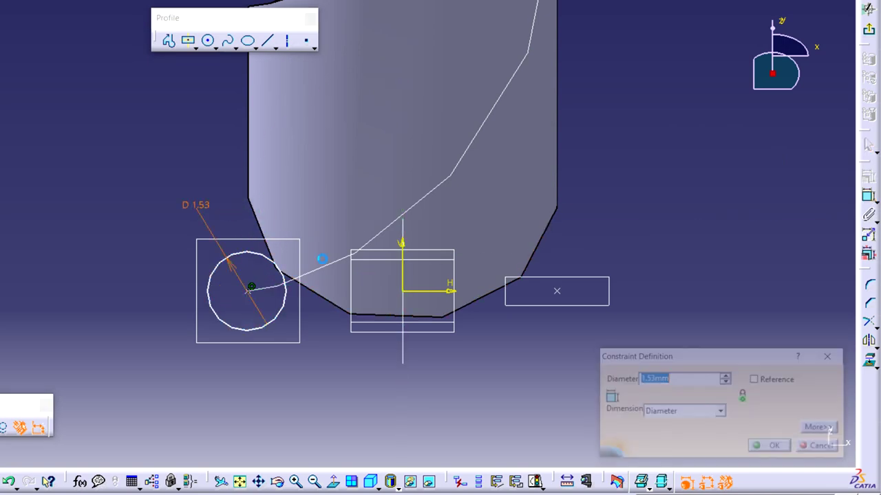
pyautogui.write('4')
pyautogui.press('Return')
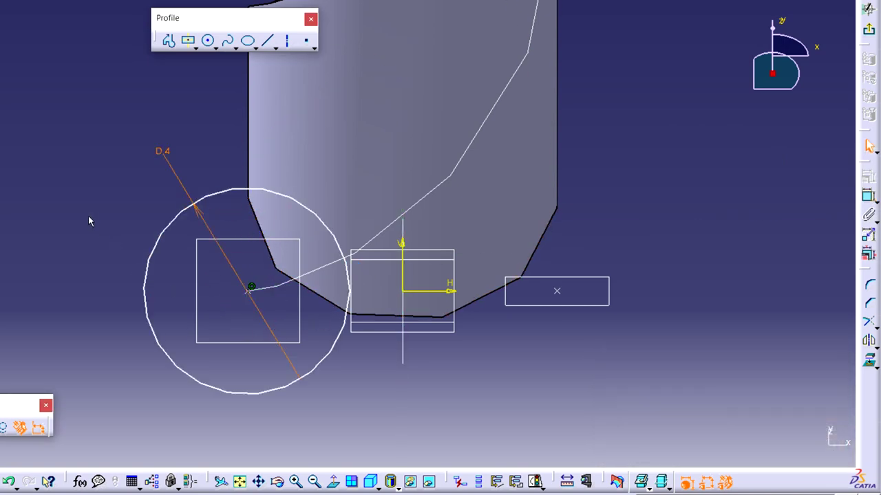
# Step: Constrain the circle's centre to coincide with the second helix's starting point and exit the sketch
pyautogui.moveTo(251, 290); pyautogui.dragTo(222, 293)
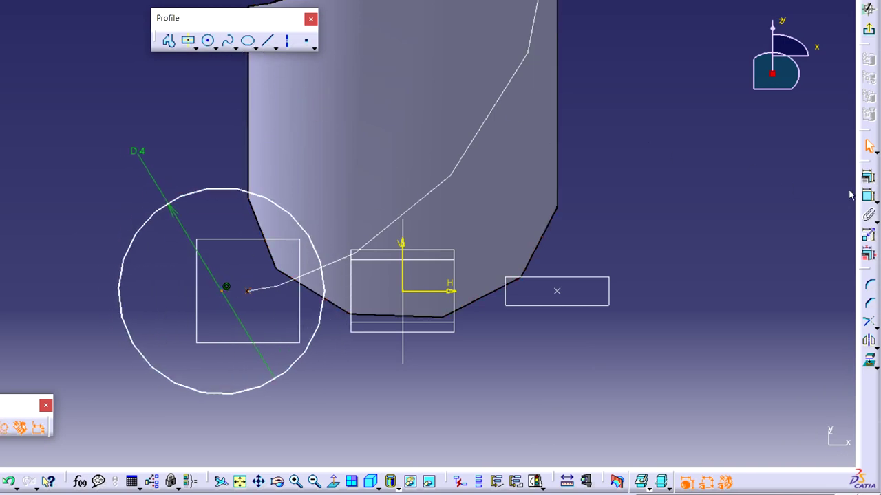
pyautogui.click(867, 178)
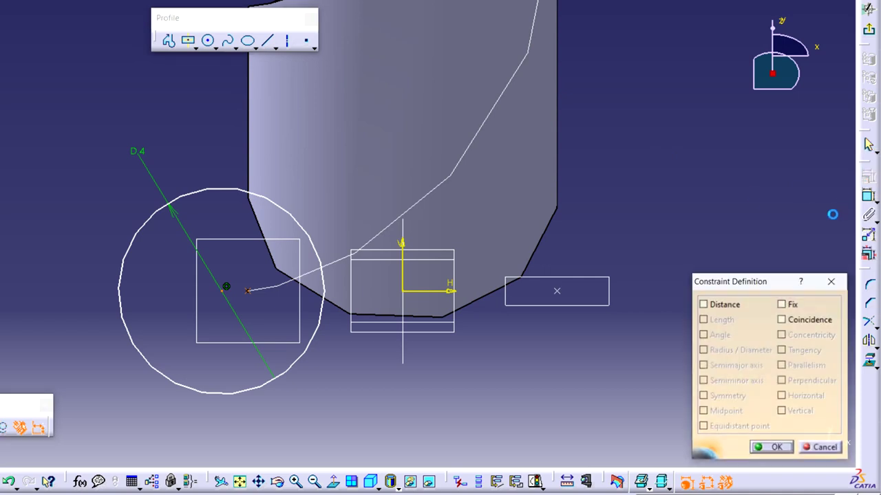
pyautogui.click(781, 320)
pyautogui.click(772, 448)
pyautogui.moveTo(695, 257); pyautogui.dragTo(700, 300, button='middle')
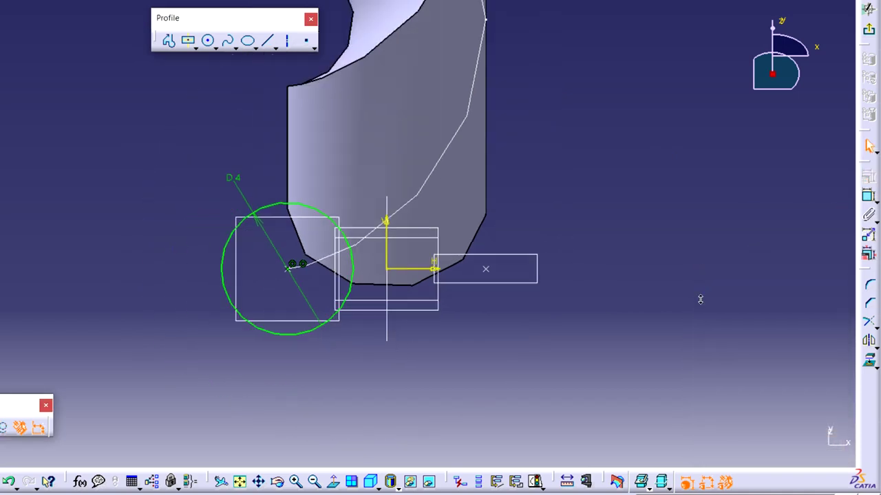
pyautogui.click(869, 29)
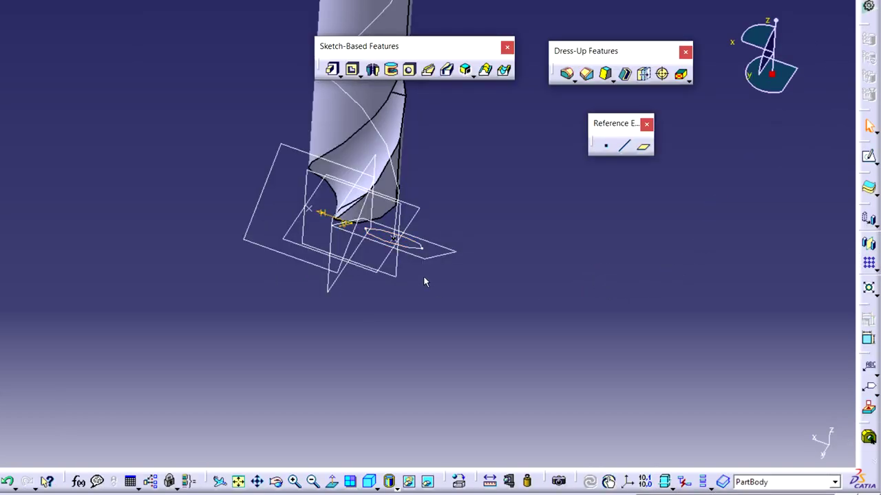
# Step: Cut the second flute with a Slot, using the new 4 mm circle as profile and the second helix as centre curve
pyautogui.moveTo(425, 282)
pyautogui.mouseDown(button='middle')
pyautogui.moveTo(461, 320)
pyautogui.moveTo(353, 388)
pyautogui.mouseUp(button='middle')
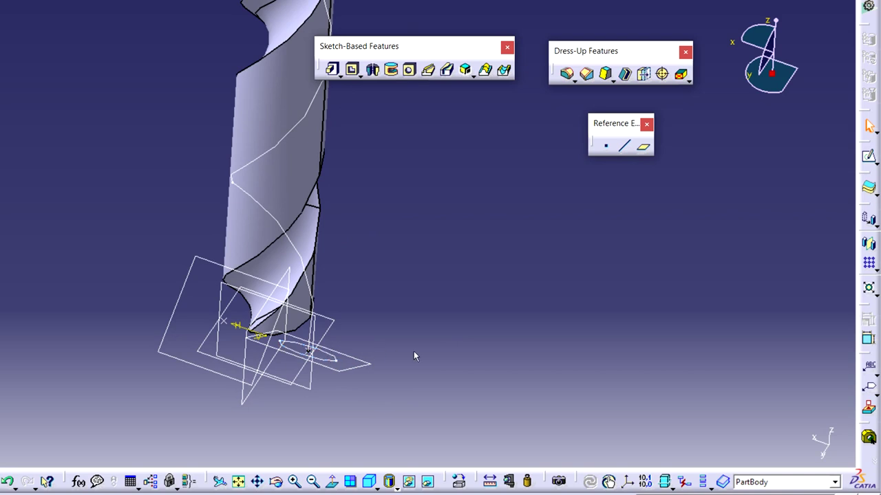
pyautogui.click(448, 70)
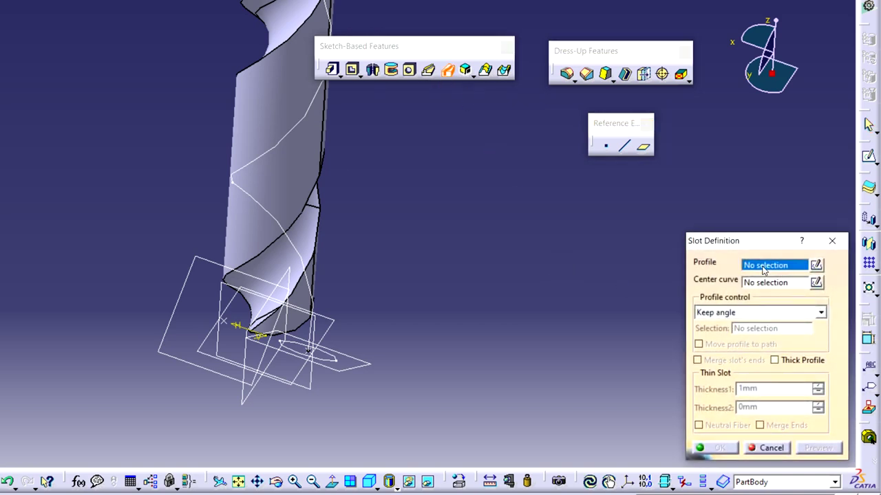
pyautogui.click(339, 364)
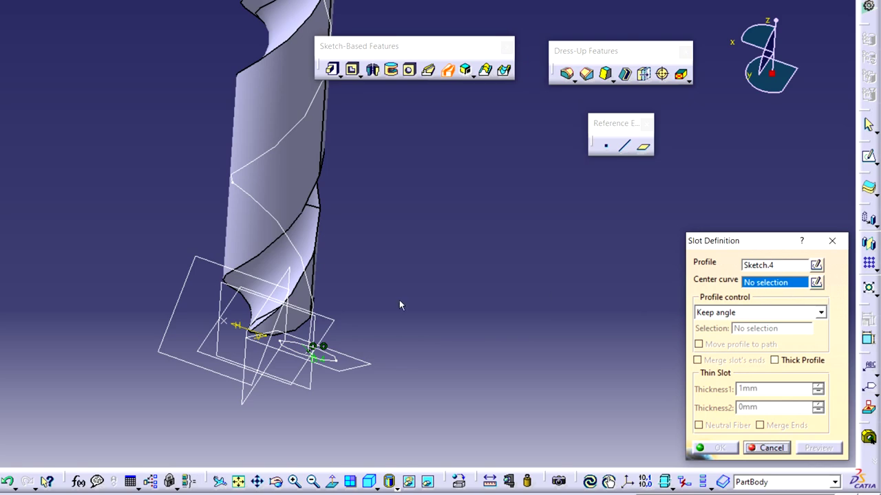
pyautogui.click(313, 291)
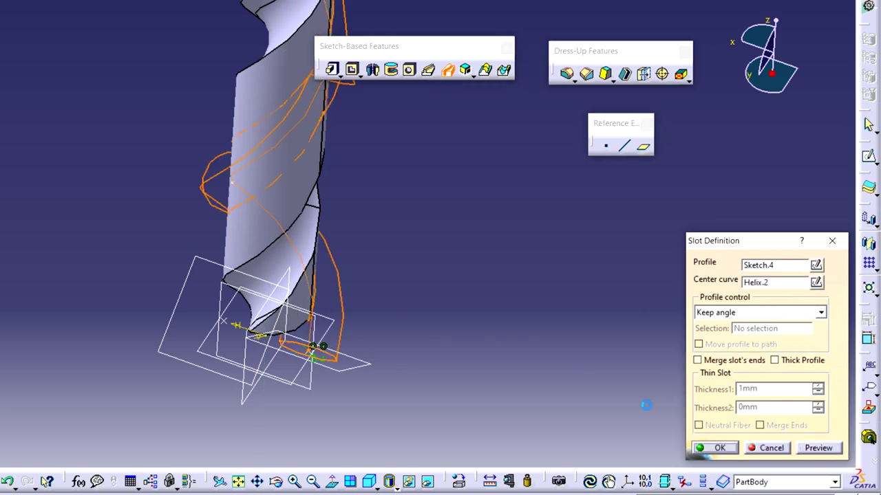
pyautogui.click(817, 447)
pyautogui.keyDown('ctrl'); pyautogui.moveTo(478, 350); pyautogui.dragTo(307, 384, button='middle'); pyautogui.keyUp('ctrl')
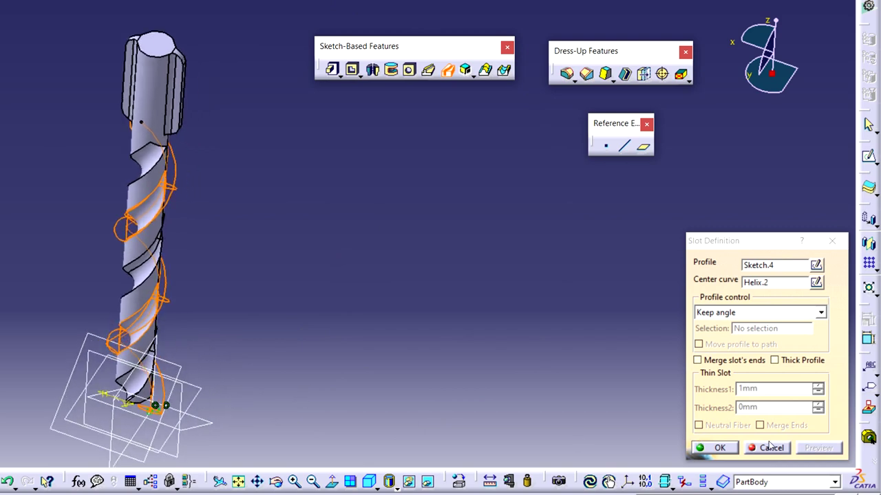
pyautogui.click(719, 447)
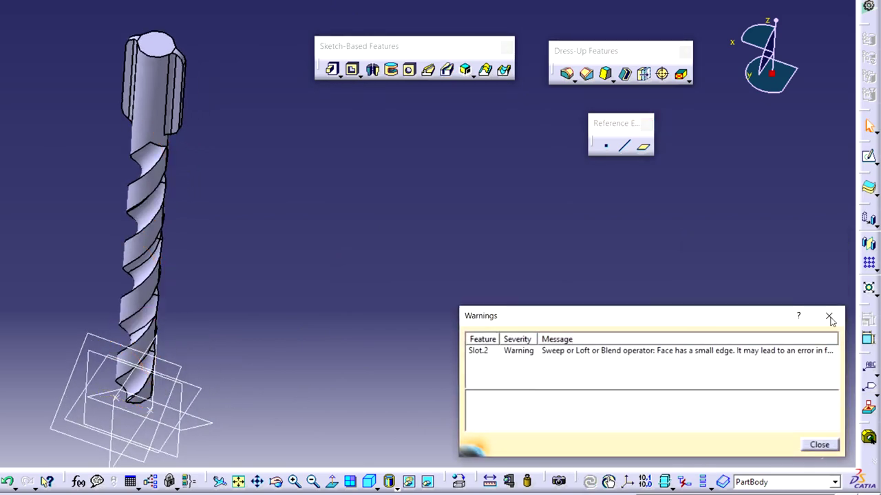
pyautogui.click(829, 318)
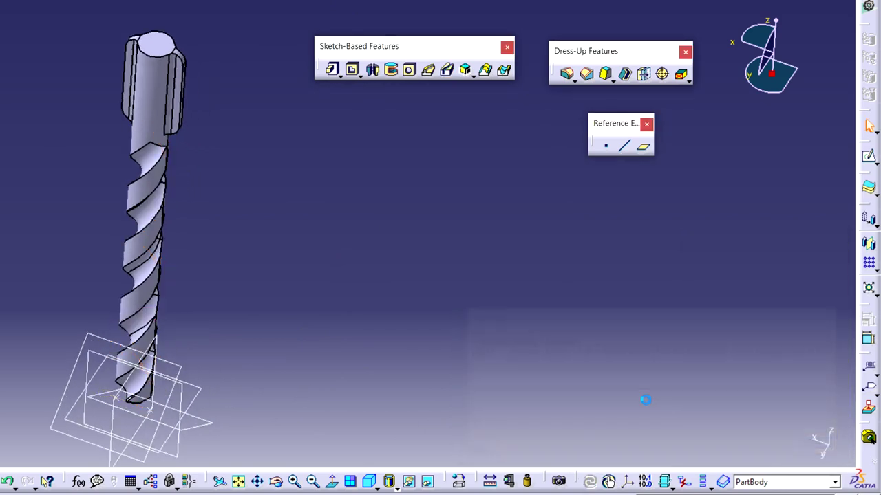
# Step: Inspect both flutes in the isometric view, and check the top view and flute specifications in Drill Bit.pdf
pyautogui.click(371, 486)
pyautogui.moveTo(505, 377); pyautogui.dragTo(332, 274, button='middle')
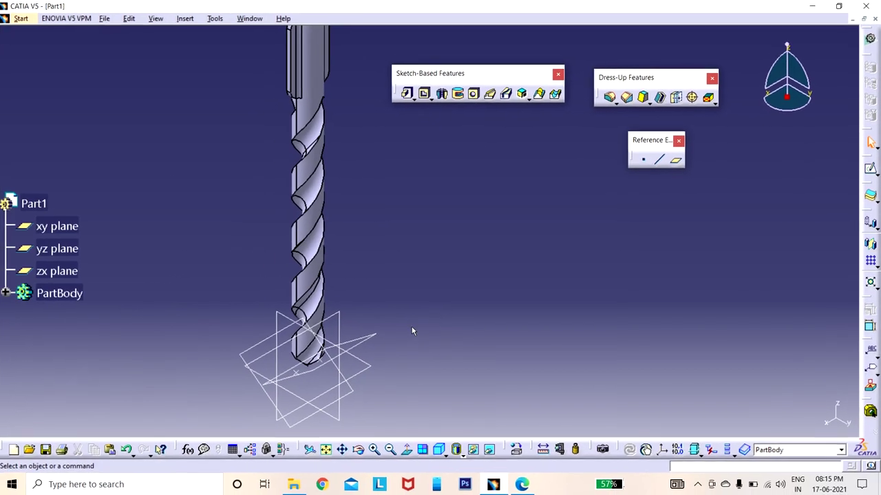
pyautogui.moveTo(336, 342); pyautogui.dragTo(325, 336, button='middle')
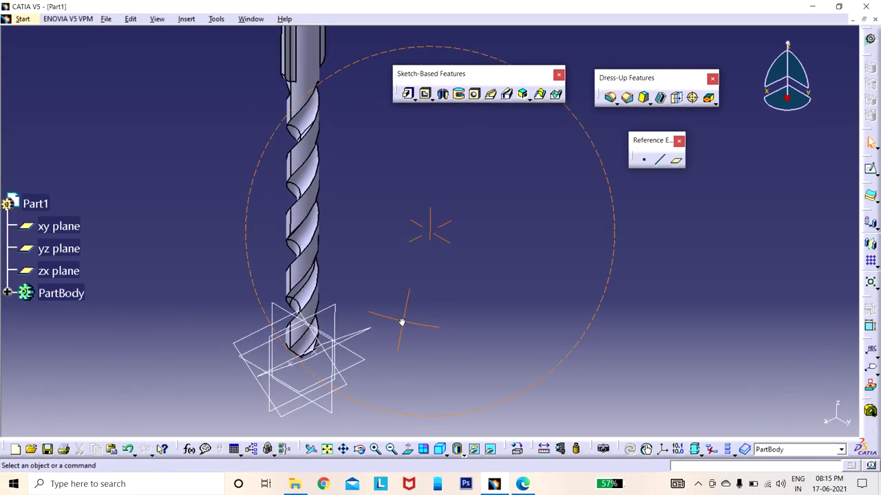
pyautogui.moveTo(402, 322); pyautogui.dragTo(448, 218, button='middle')
pyautogui.click(523, 484)
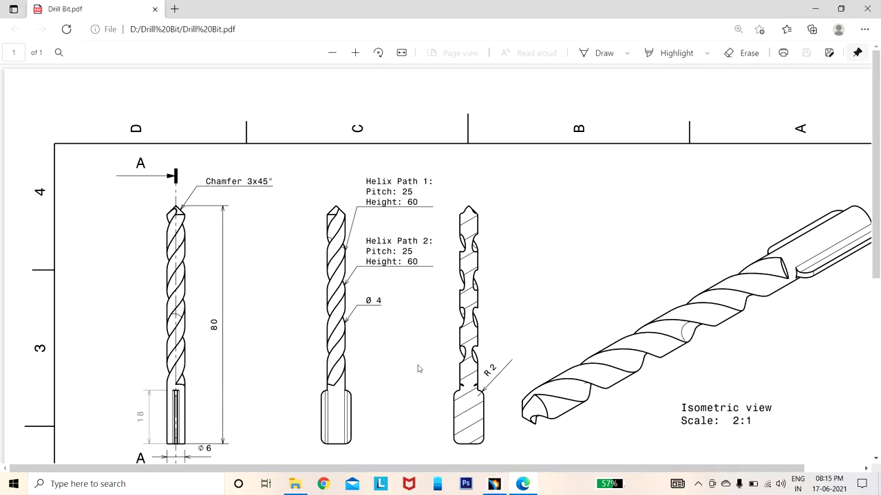
pyautogui.scroll(-5, 399, 339)
pyautogui.keyDown('ctrl'); pyautogui.scroll(5, 207, 282); pyautogui.keyUp('ctrl')
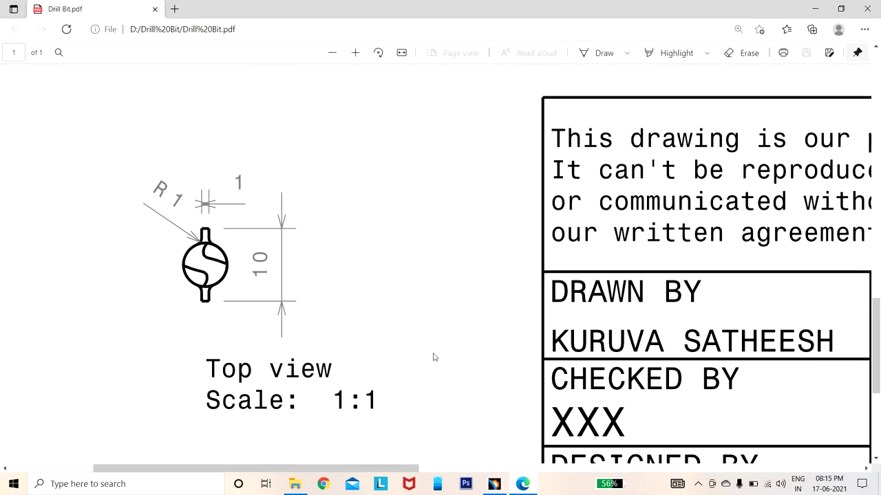
pyautogui.keyDown('ctrl'); pyautogui.scroll(-5, 433, 357); pyautogui.keyUp('ctrl')
pyautogui.scroll(5, 396, 323)
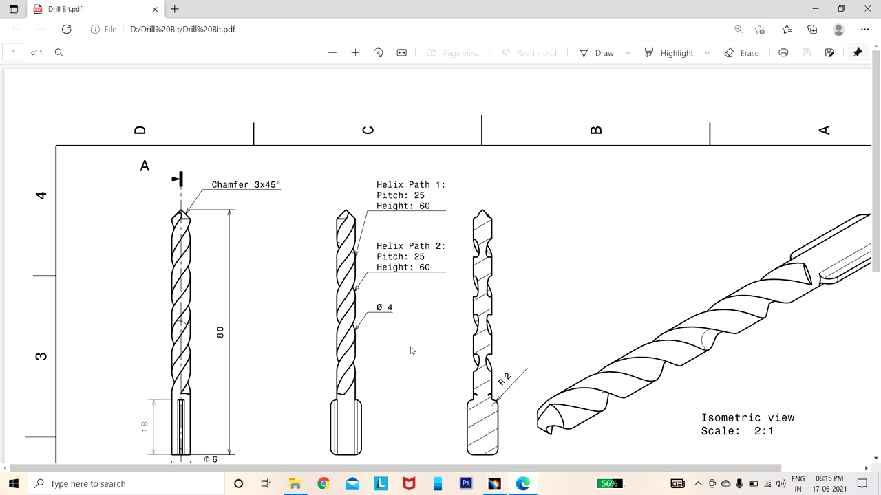
# Step: Review the front, left, section, isometric and top views in Drill Bit.pdf against the modelled part
pyautogui.scroll(-1, 199, 256)
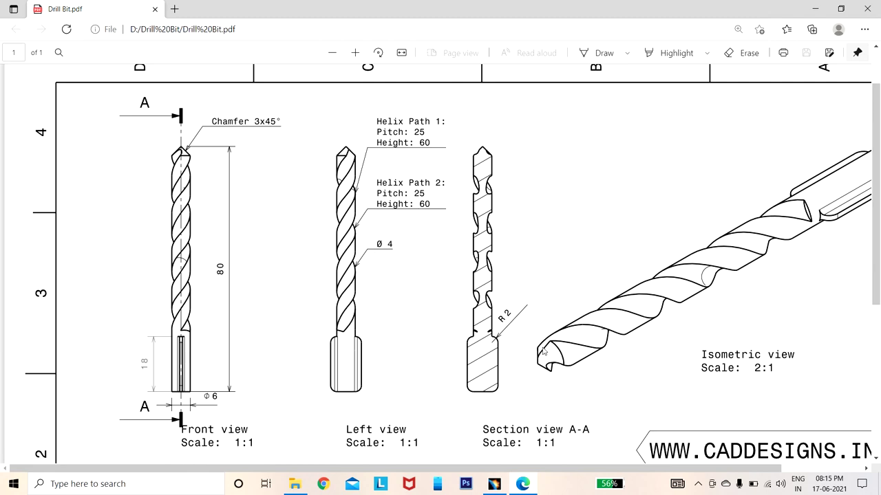
pyautogui.scroll(-5, 543, 351)
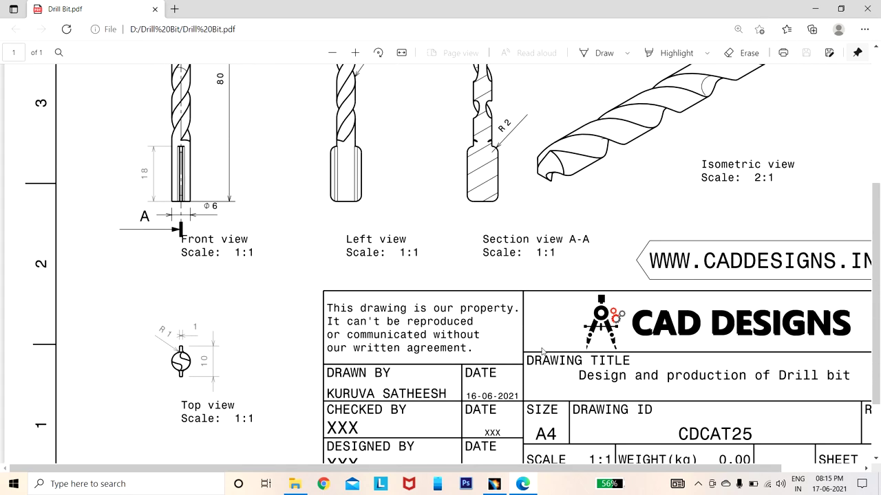
pyautogui.scroll(5, 543, 352)
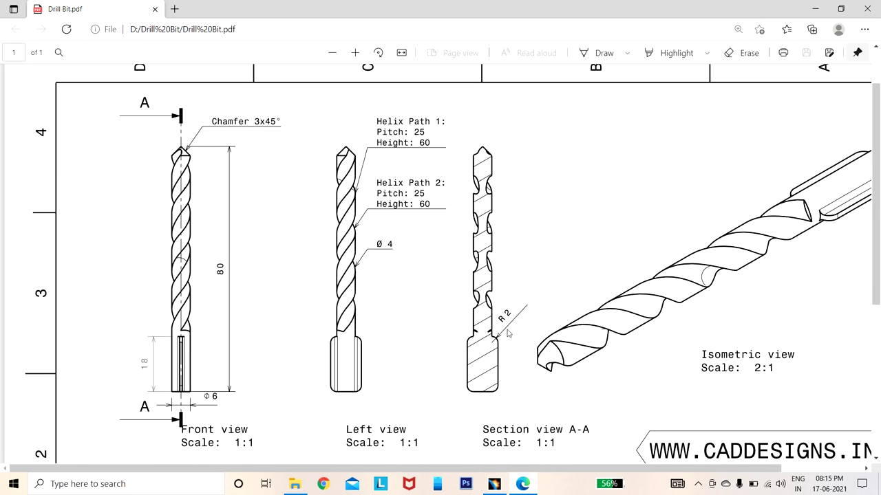
# Step: Switch to CATIA V5, hide the three reference planes and the construction geometry around the drill tip, and show the bit in isometric view
pyautogui.click(494, 483)
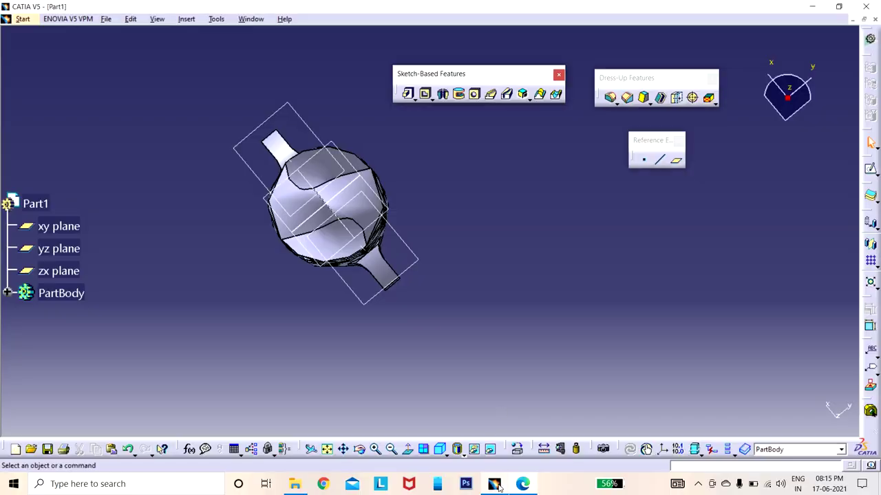
pyautogui.moveTo(481, 421); pyautogui.dragTo(473, 350, button='middle')
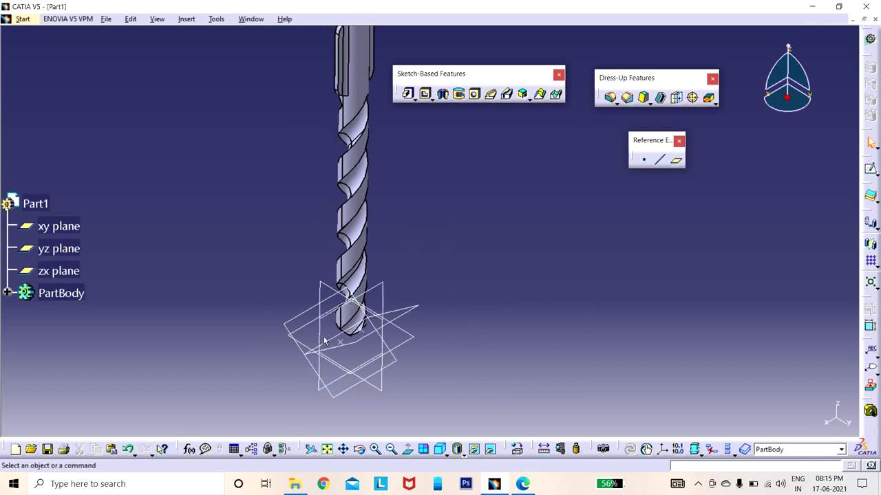
pyautogui.moveTo(238, 253); pyautogui.dragTo(452, 423)
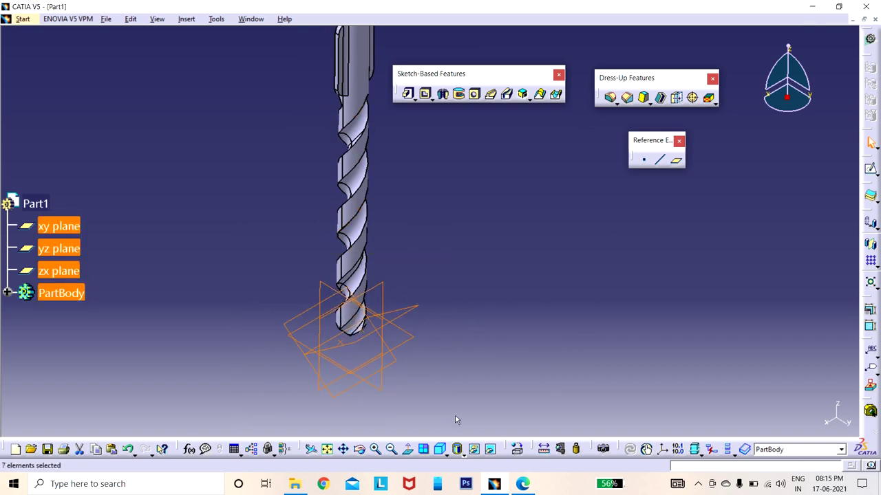
pyautogui.click(474, 448)
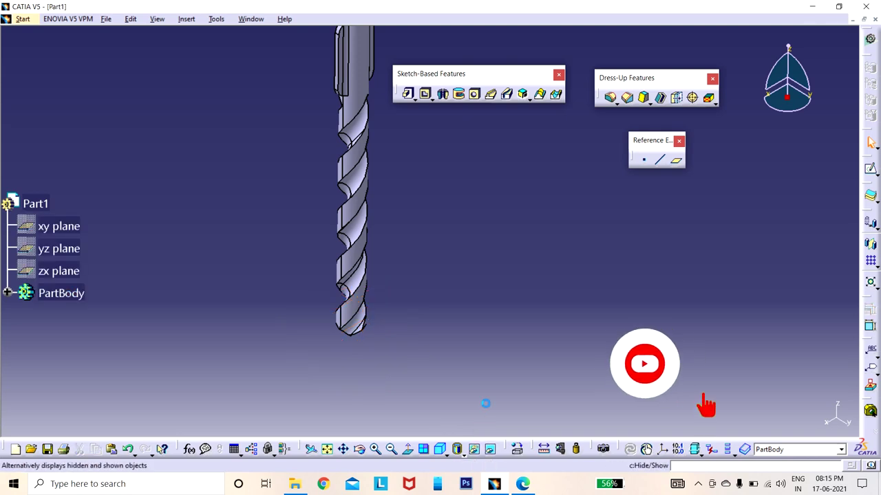
pyautogui.click(440, 447)
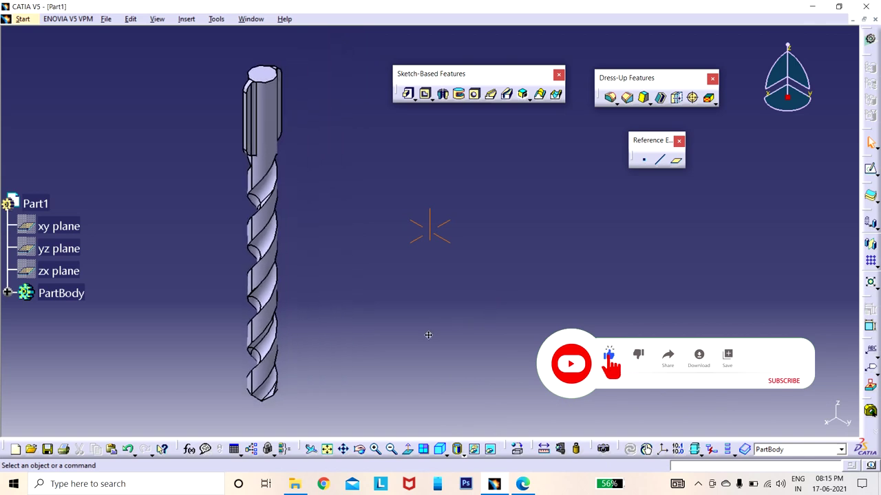